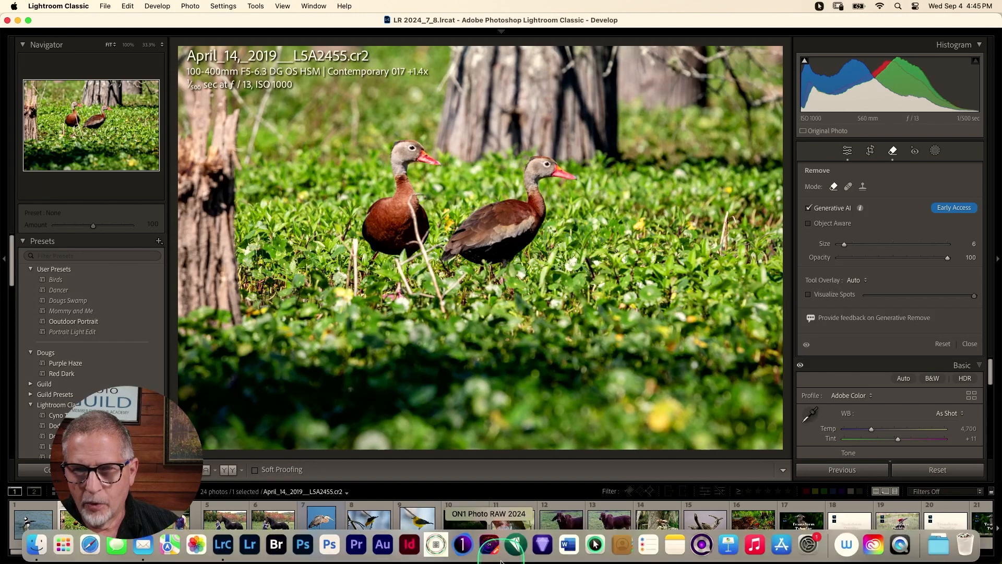
Step: Turn off Generative AI for the Remove tool and enlarge the left duck to 50% with the filmstrip hidden
left_click(501, 559)
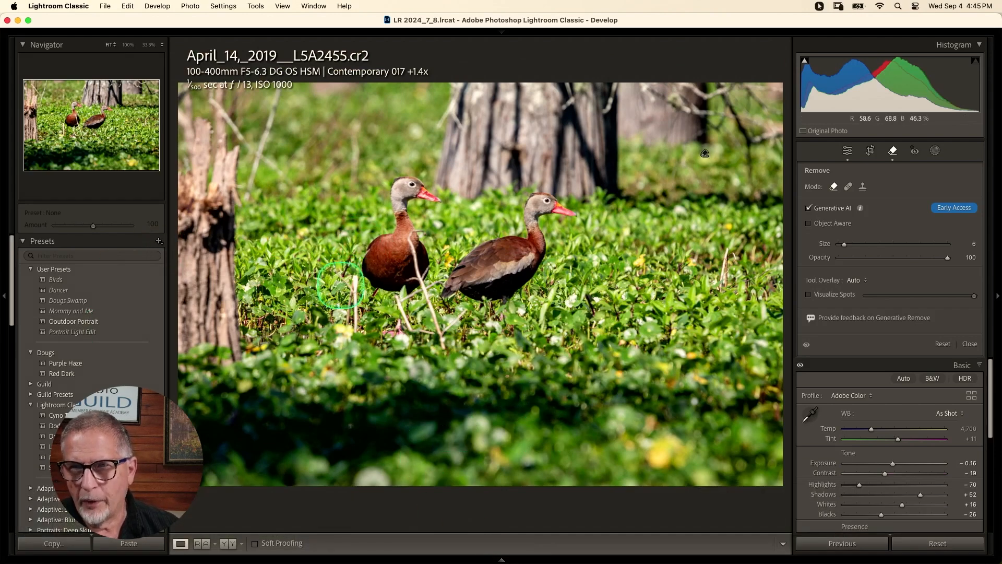
left_click(809, 208)
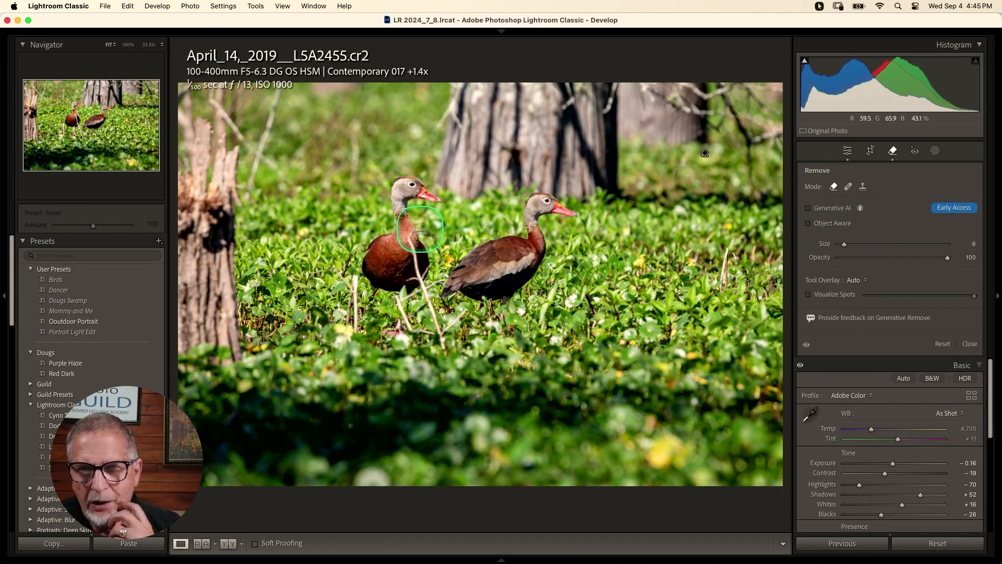
left_click(127, 45)
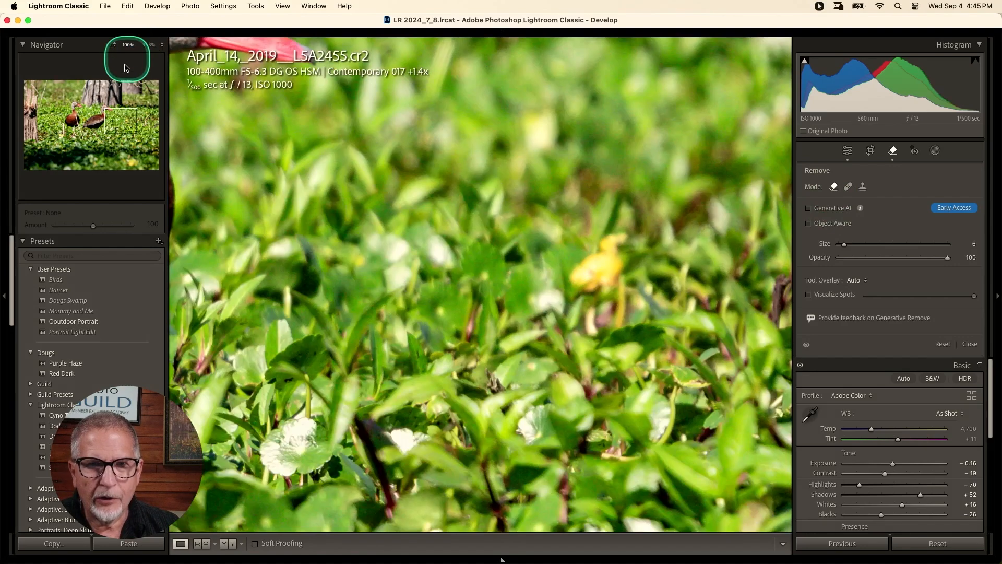
left_click_drag(117, 121, 74, 123)
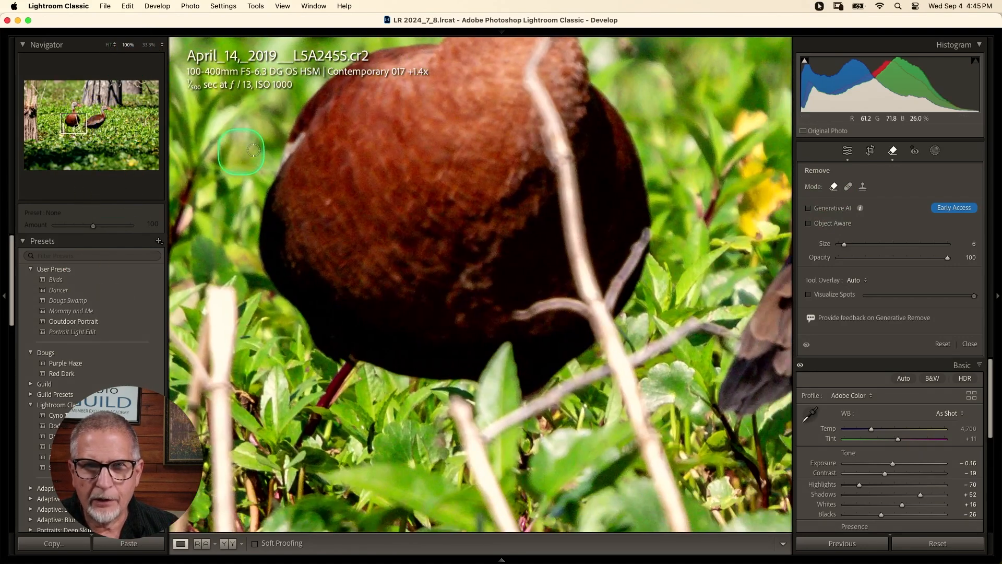
left_click(151, 45)
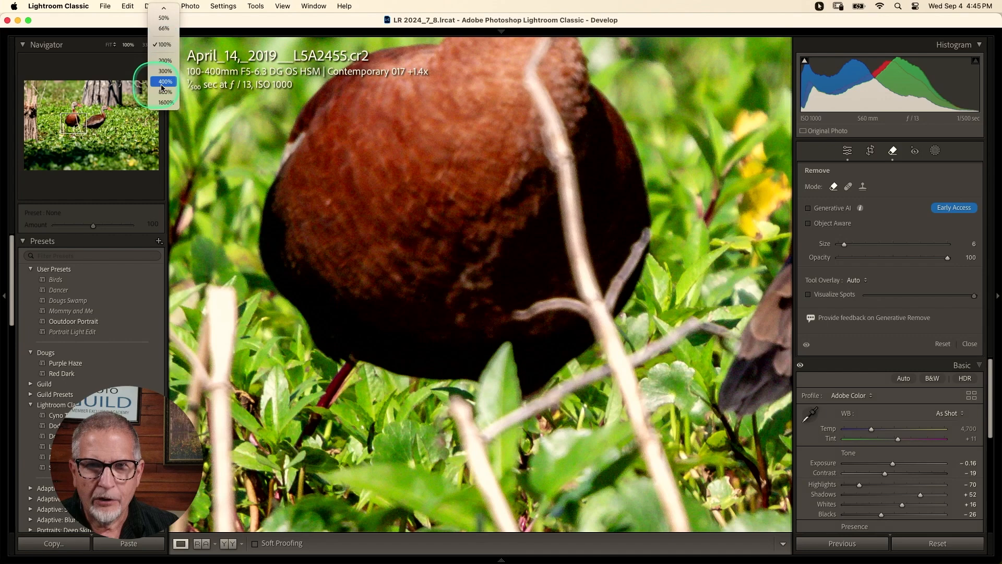
left_click(165, 29)
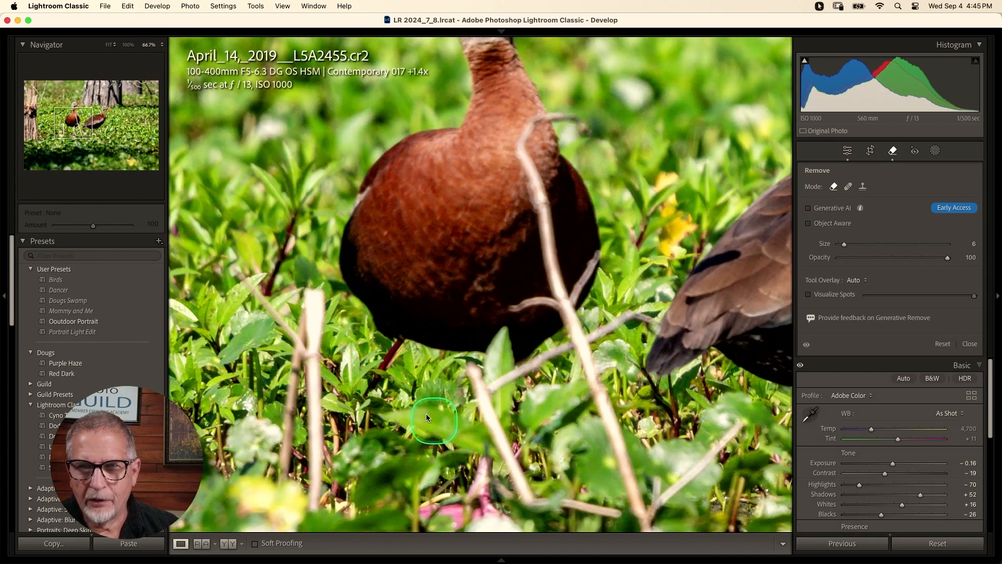
left_click(149, 45)
left_click(165, 34)
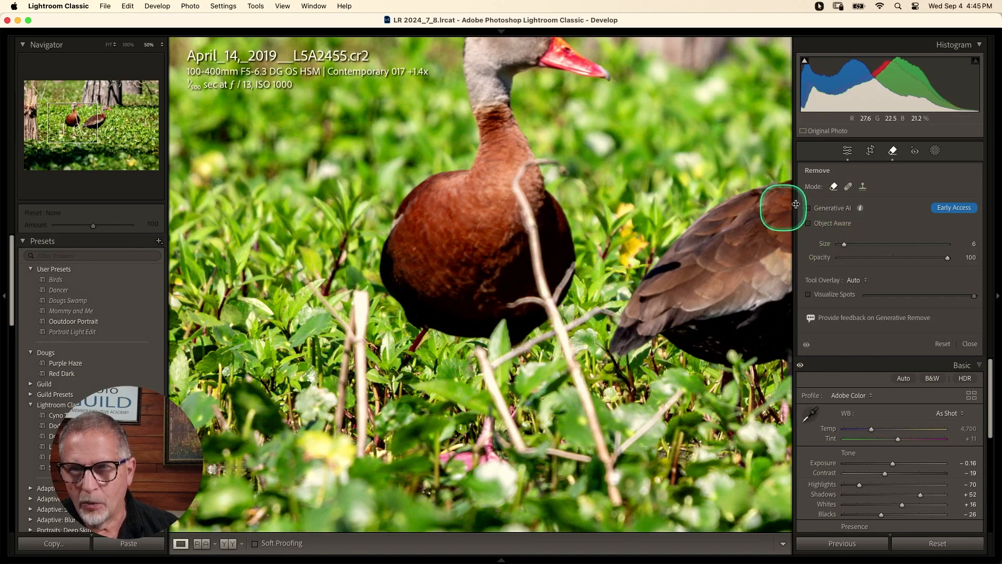
Step: Try to remove the branches in front of and below the left duck with the Heal brush, and delete that correction
left_click(848, 188)
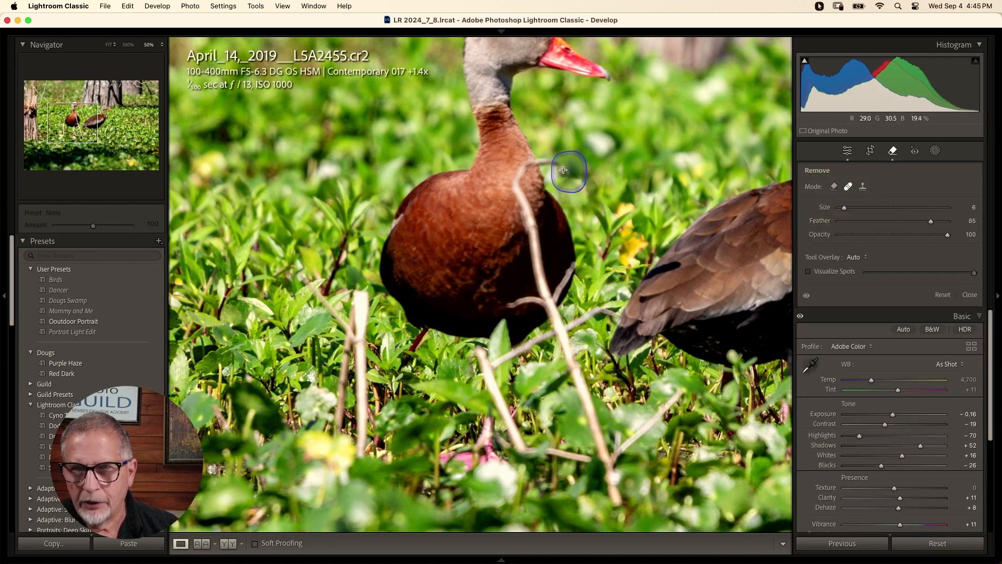
mouse_move(563, 170)
left_mouse_down()
mouse_move(552, 160)
mouse_move(521, 185)
left_mouse_up()
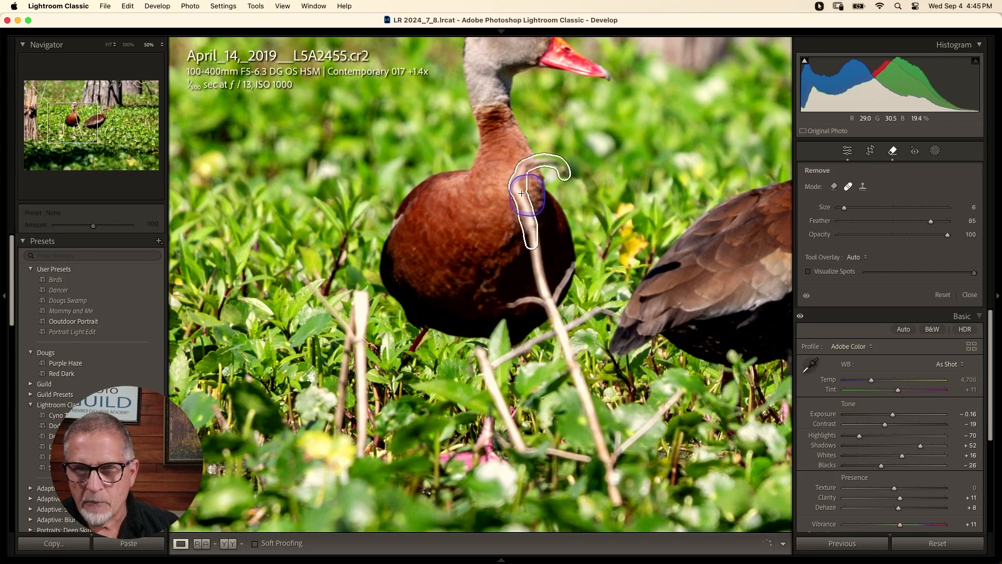
mouse_move(546, 308)
left_mouse_down()
mouse_move(557, 333)
mouse_move(549, 308)
mouse_move(576, 255)
mouse_move(552, 299)
left_mouse_up()
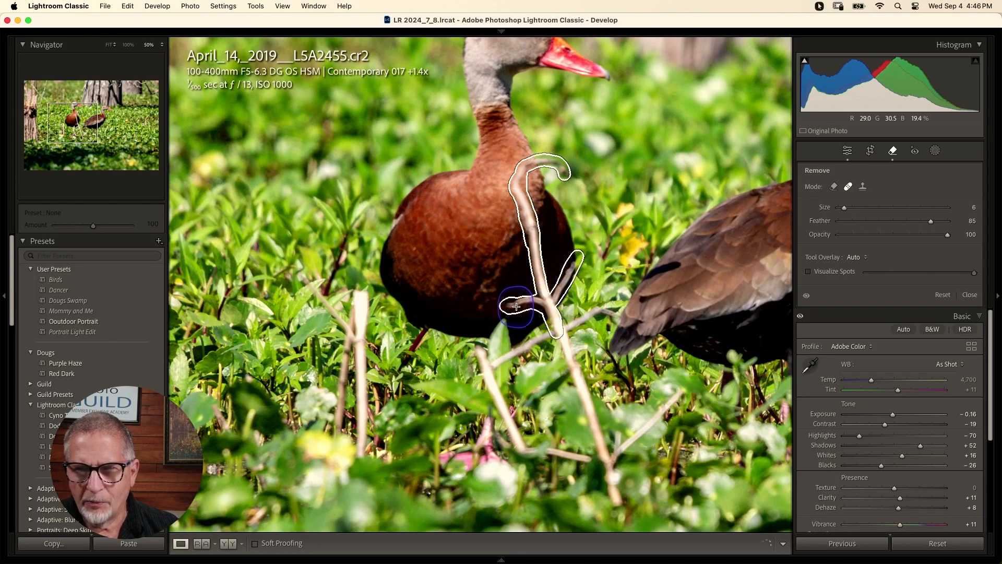
mouse_move(515, 307)
left_mouse_down()
mouse_move(542, 308)
mouse_move(553, 324)
mouse_move(586, 411)
mouse_move(557, 329)
mouse_move(615, 312)
mouse_move(494, 366)
mouse_move(477, 349)
mouse_move(527, 453)
mouse_move(605, 449)
mouse_move(587, 395)
mouse_move(599, 443)
left_mouse_up()
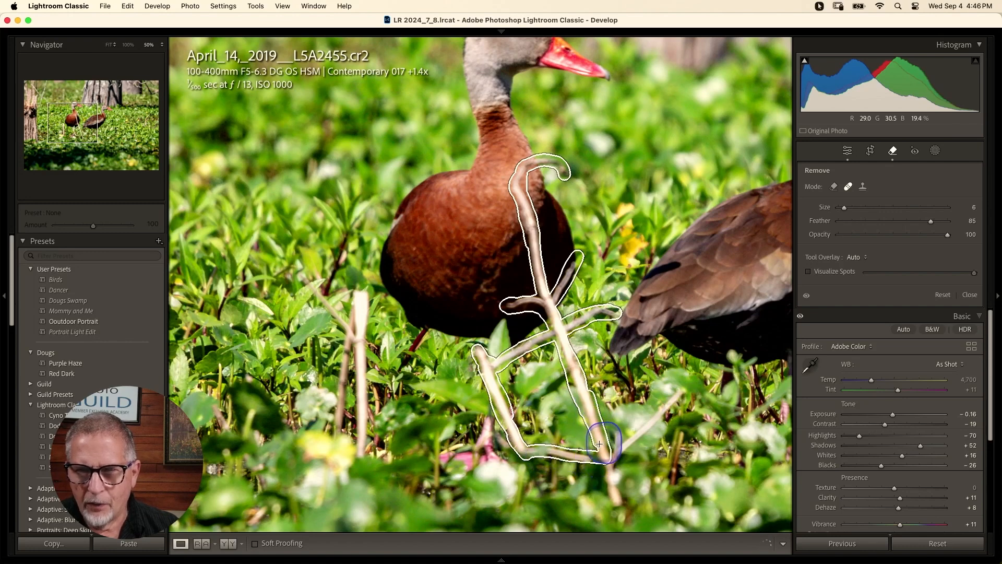
mouse_move(611, 491)
left_mouse_down()
mouse_move(608, 458)
mouse_move(684, 386)
mouse_move(610, 460)
left_mouse_up()
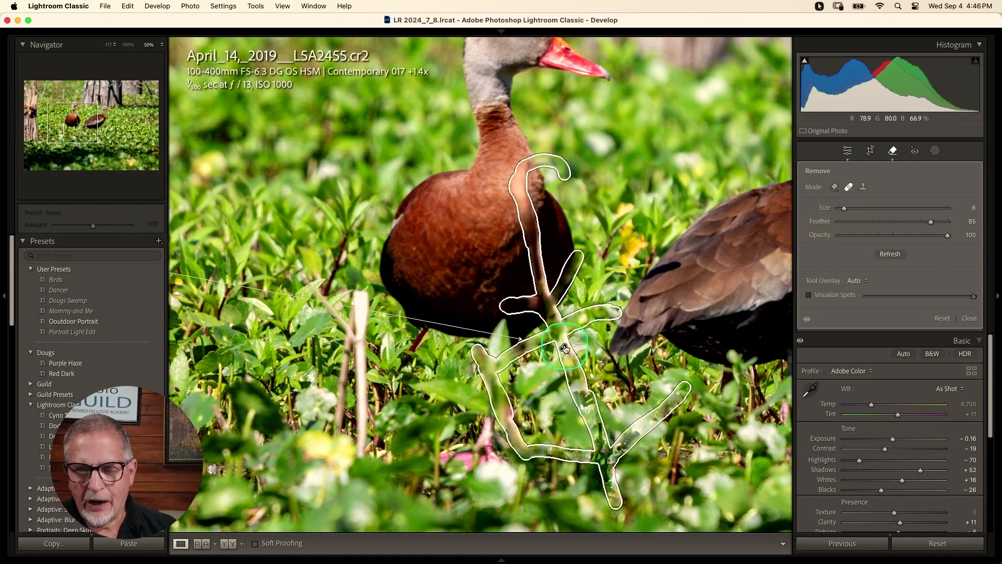
key("Delete")
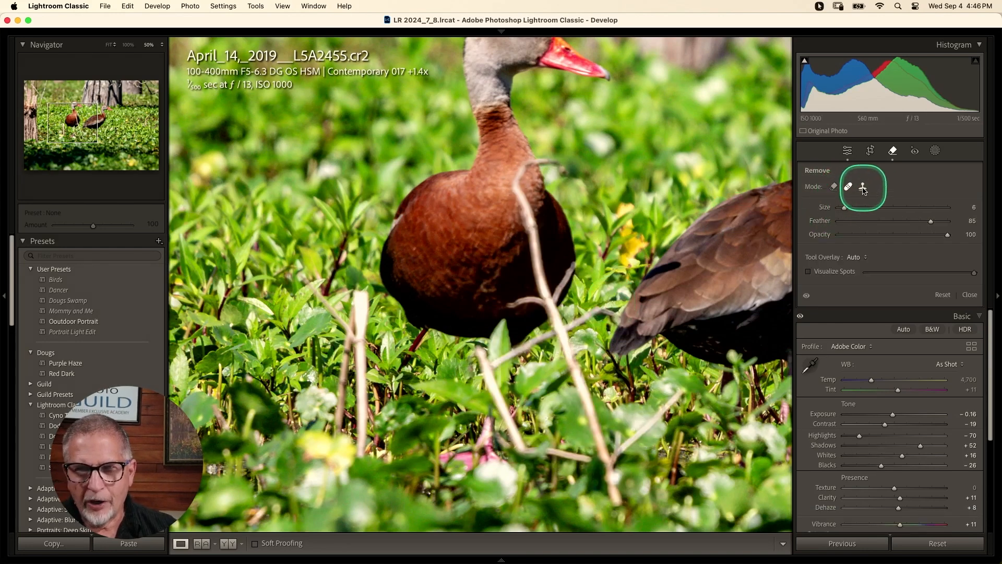
Step: Try to remove the branch and twigs crossing the left duck's body in Remove mode without Generative AI
left_click(833, 186)
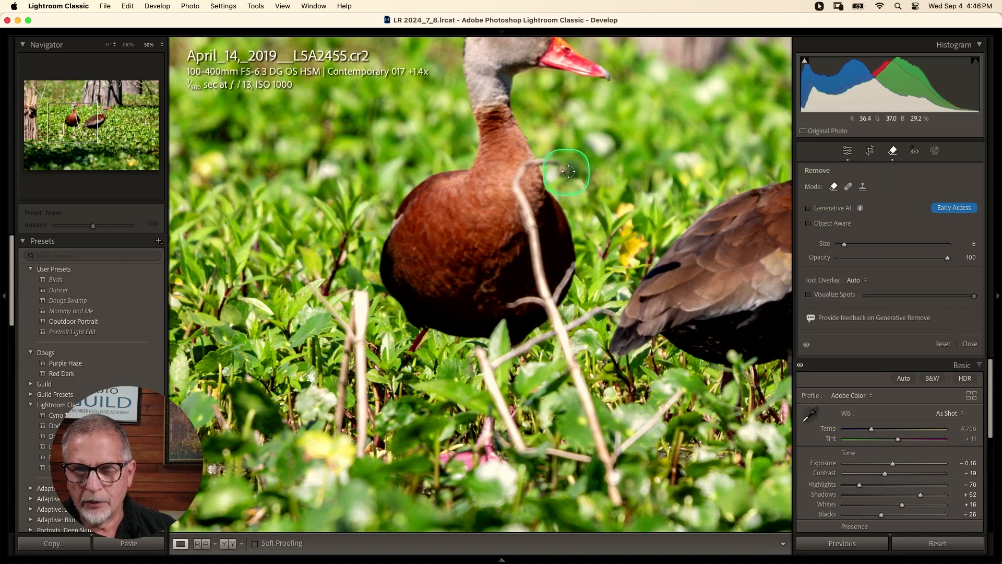
mouse_move(563, 173)
left_mouse_down()
mouse_move(548, 160)
mouse_move(528, 164)
mouse_move(515, 197)
left_mouse_up()
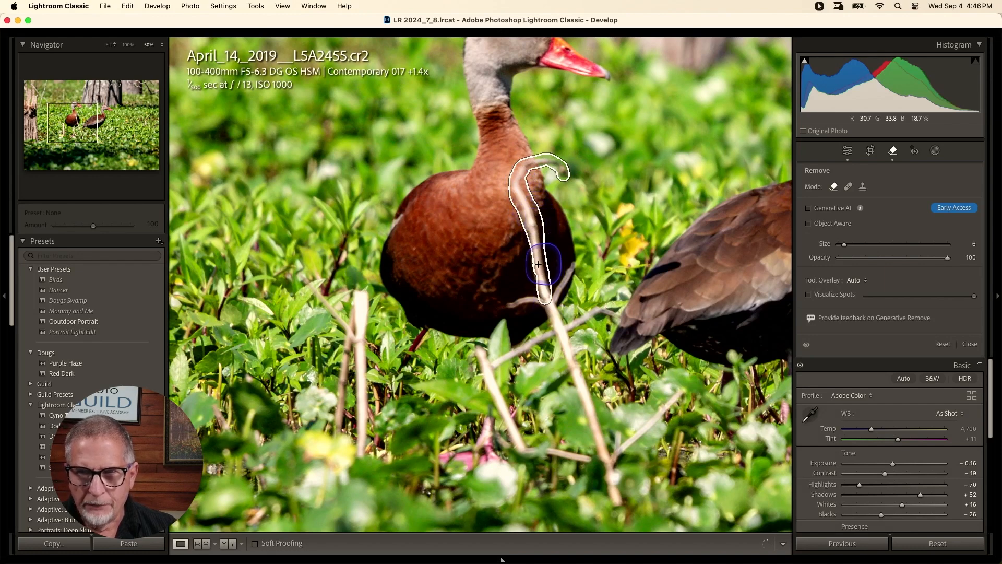
mouse_move(548, 302)
left_mouse_down()
mouse_move(580, 253)
mouse_move(552, 304)
mouse_move(506, 307)
mouse_move(537, 304)
mouse_move(564, 344)
mouse_move(553, 313)
mouse_move(569, 355)
mouse_move(564, 332)
mouse_move(582, 316)
mouse_move(607, 305)
mouse_move(621, 316)
mouse_move(594, 312)
mouse_move(493, 365)
left_mouse_up()
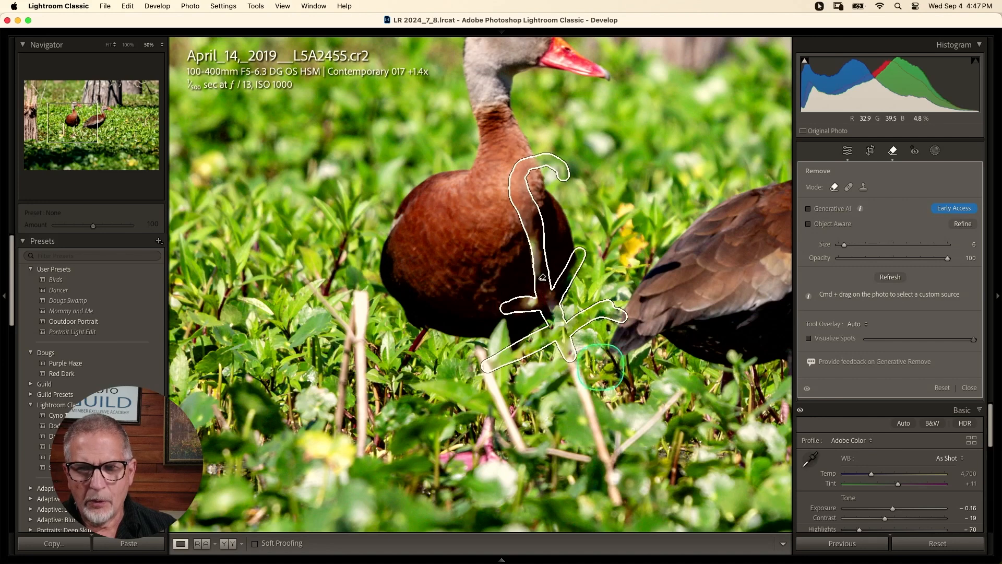
mouse_move(569, 358)
left_mouse_down()
mouse_move(585, 407)
mouse_move(566, 345)
mouse_move(568, 361)
left_mouse_up()
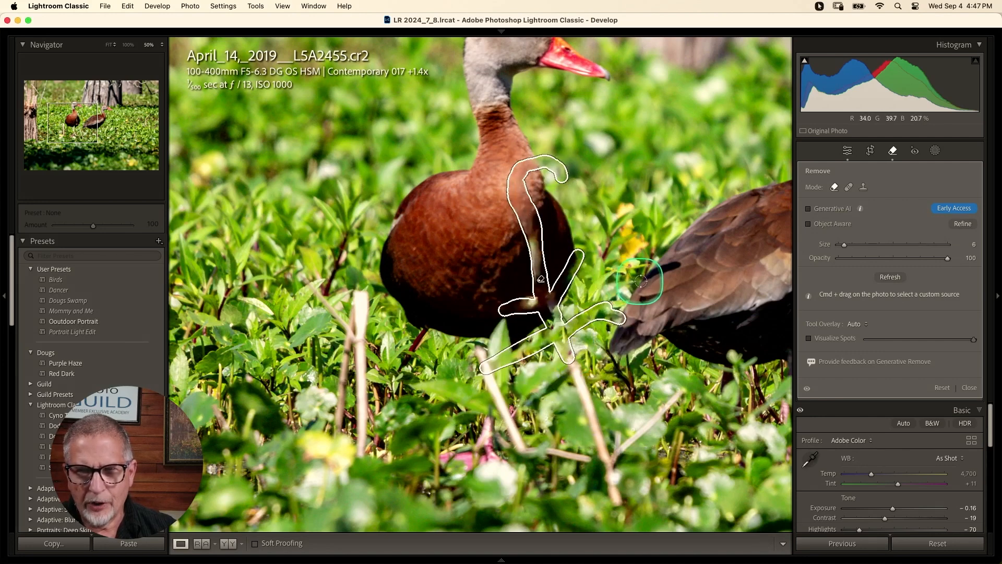
key("super+z")
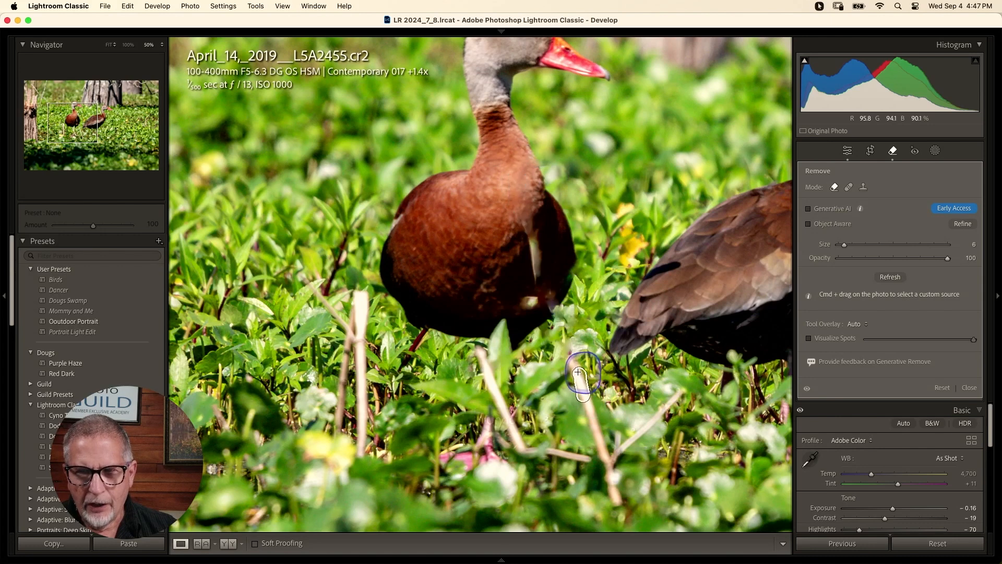
Step: Try to remove the remaining branches below the left duck without Generative AI, and undo the non-generative removals
mouse_move(570, 352)
left_mouse_down()
mouse_move(604, 463)
mouse_move(681, 389)
mouse_move(619, 454)
mouse_move(632, 433)
mouse_move(612, 456)
mouse_move(518, 451)
mouse_move(477, 347)
mouse_move(513, 426)
left_mouse_up()
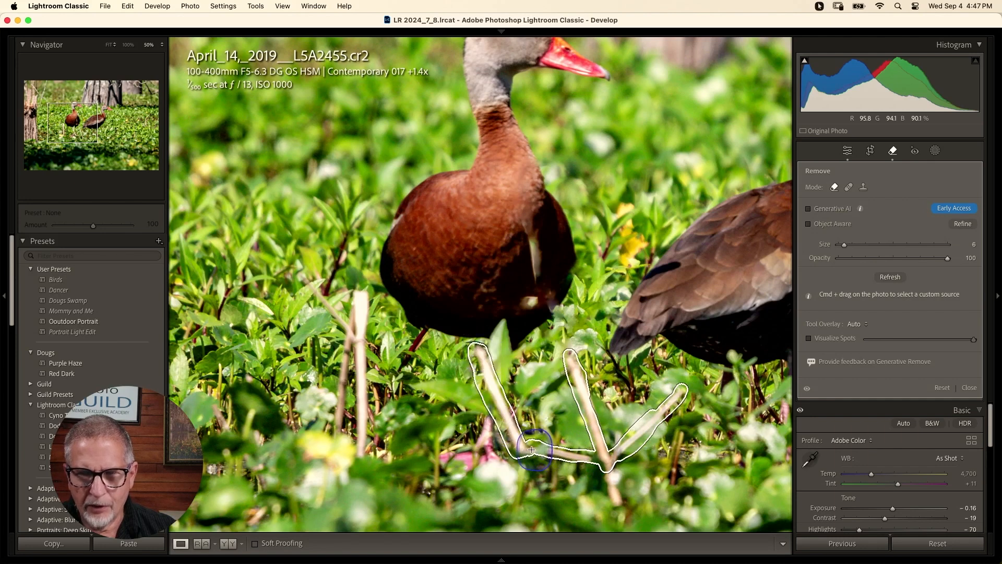
left_click_drag(611, 481, 617, 502)
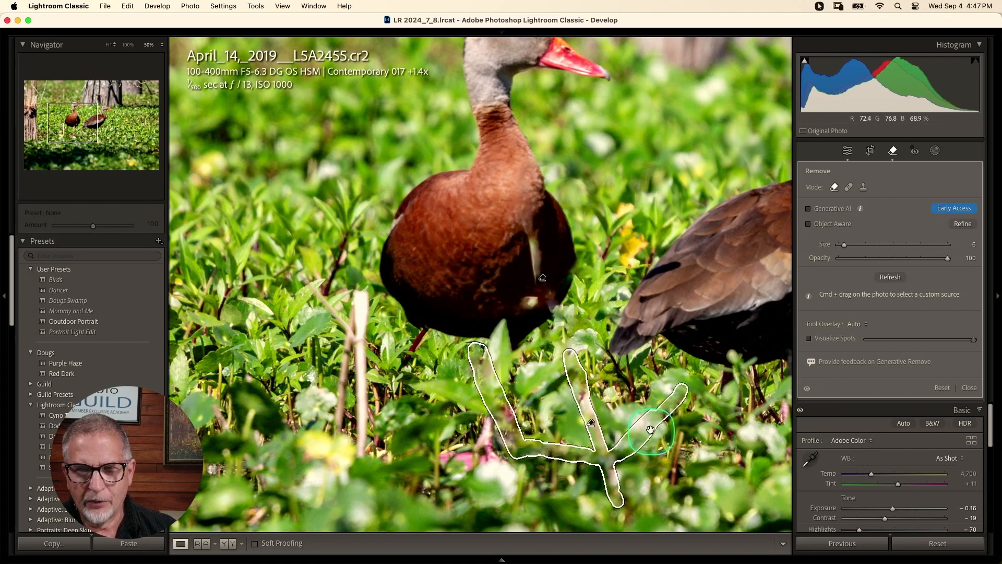
key("super+z")
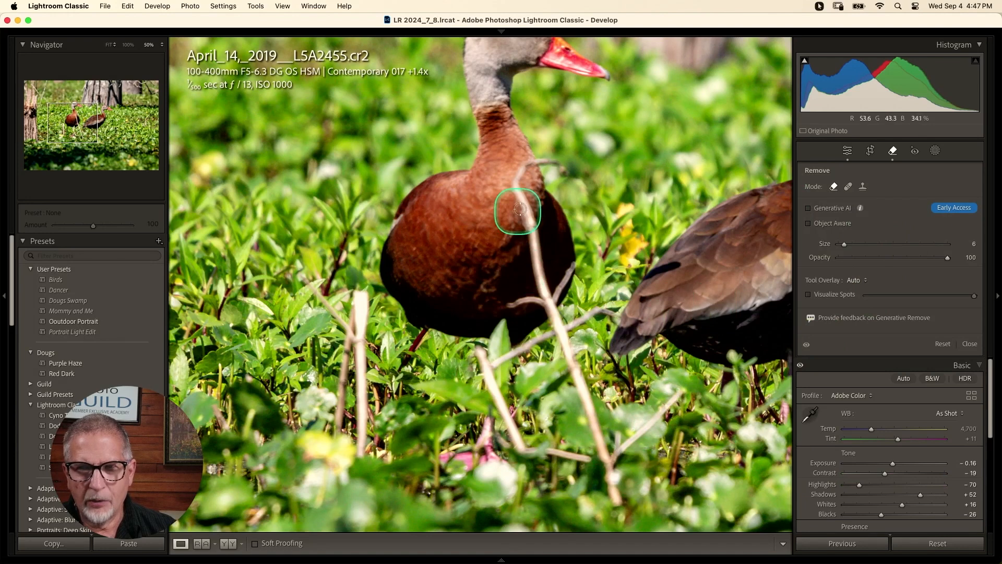
Step: Turn on Generative AI, set the brush size to 8, and paint over the whole branch in front of and below the left duck
left_click(830, 210)
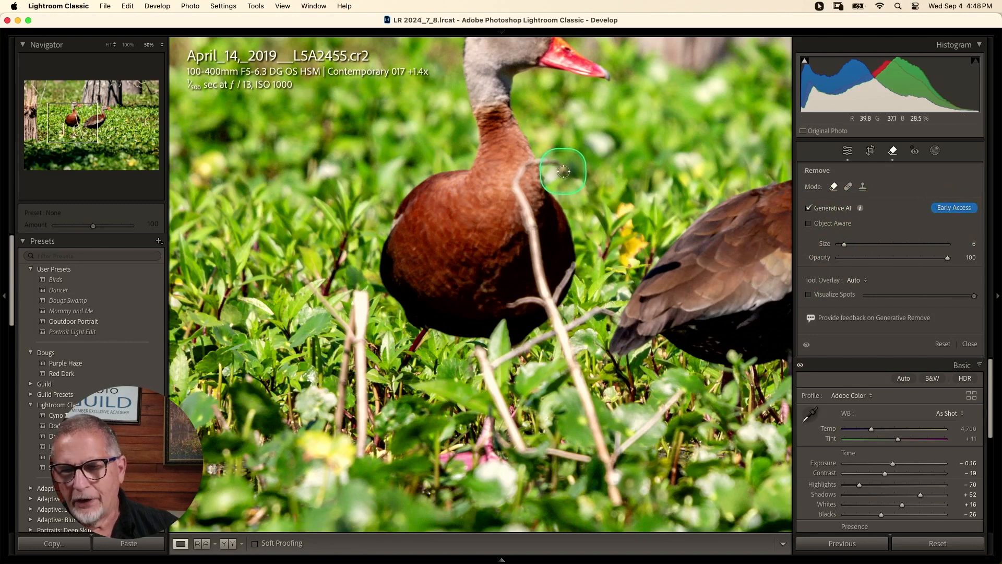
scroll(562, 170, "up", 2)
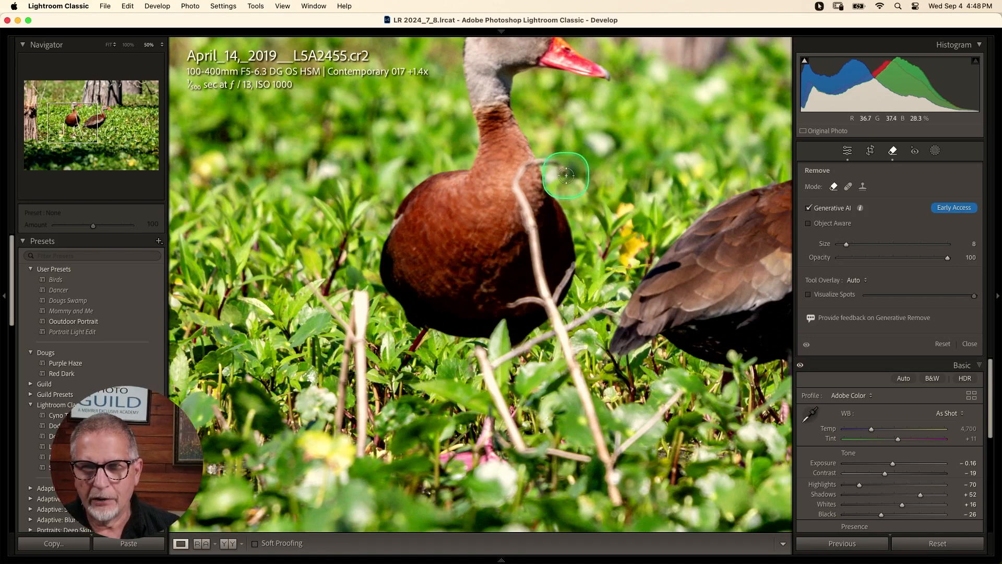
mouse_move(564, 174)
left_mouse_down()
mouse_move(548, 159)
mouse_move(517, 183)
left_mouse_up()
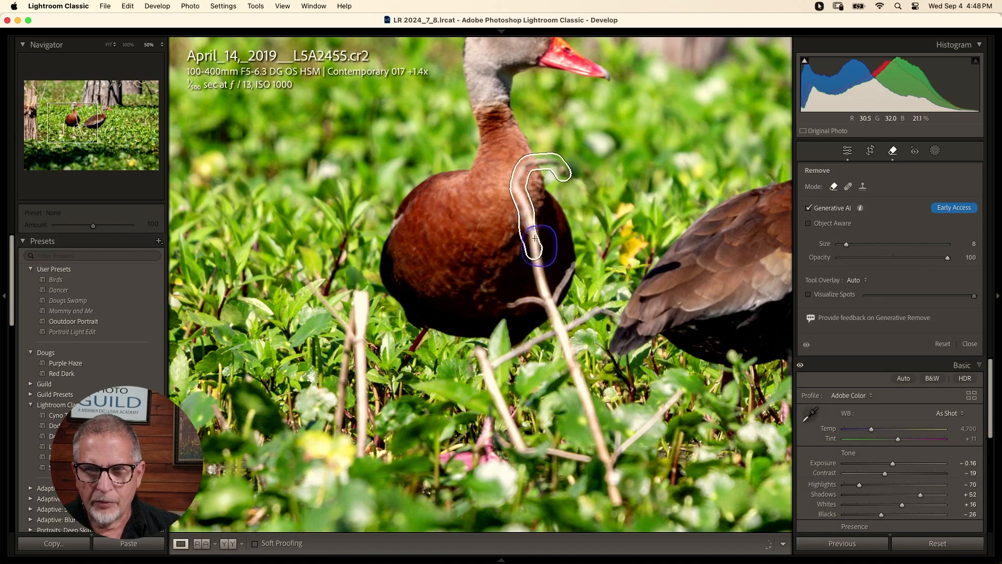
mouse_move(544, 290)
left_mouse_down()
mouse_move(552, 312)
mouse_move(579, 255)
mouse_move(549, 300)
mouse_move(517, 305)
left_mouse_up()
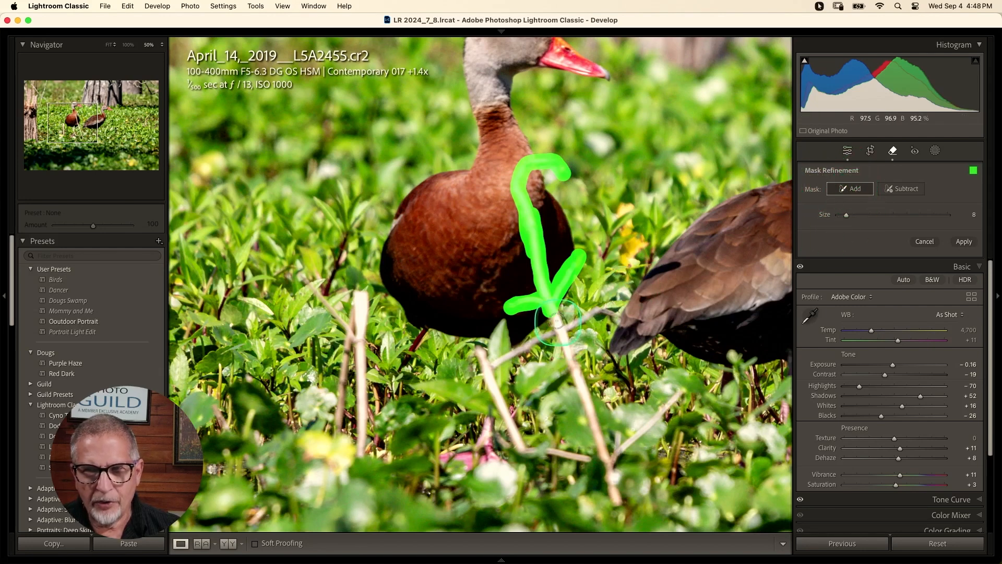
left_click_drag(554, 312, 616, 504)
left_click_drag(612, 458, 684, 387)
mouse_move(601, 458)
left_mouse_down()
mouse_move(523, 447)
mouse_move(479, 352)
mouse_move(488, 379)
mouse_move(493, 360)
mouse_move(619, 313)
left_mouse_up()
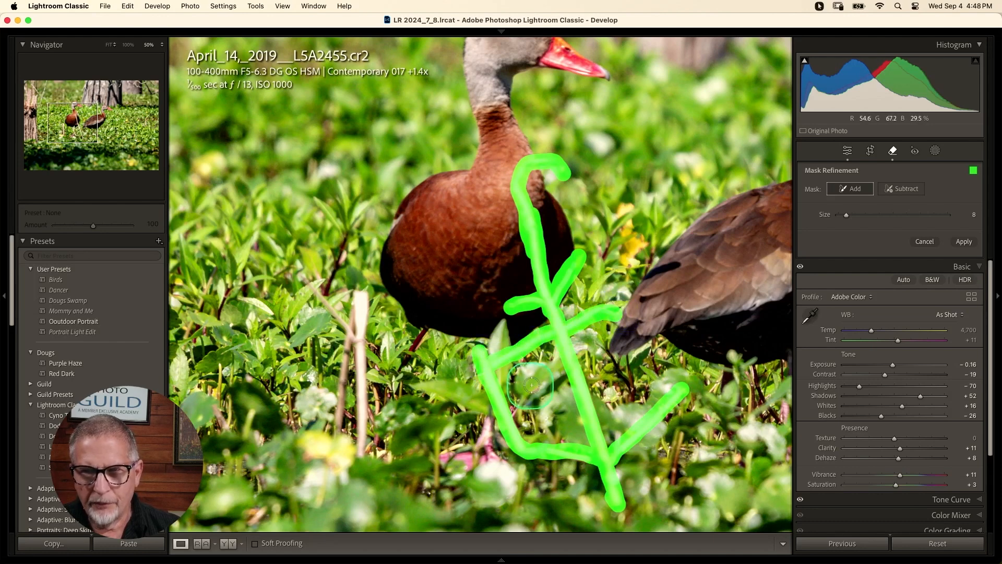
Step: Add the separate pale stalk and its neighbouring twigs beside the left duck to the removal mask
mouse_move(358, 290)
left_mouse_down()
mouse_move(359, 447)
mouse_move(365, 299)
left_mouse_up()
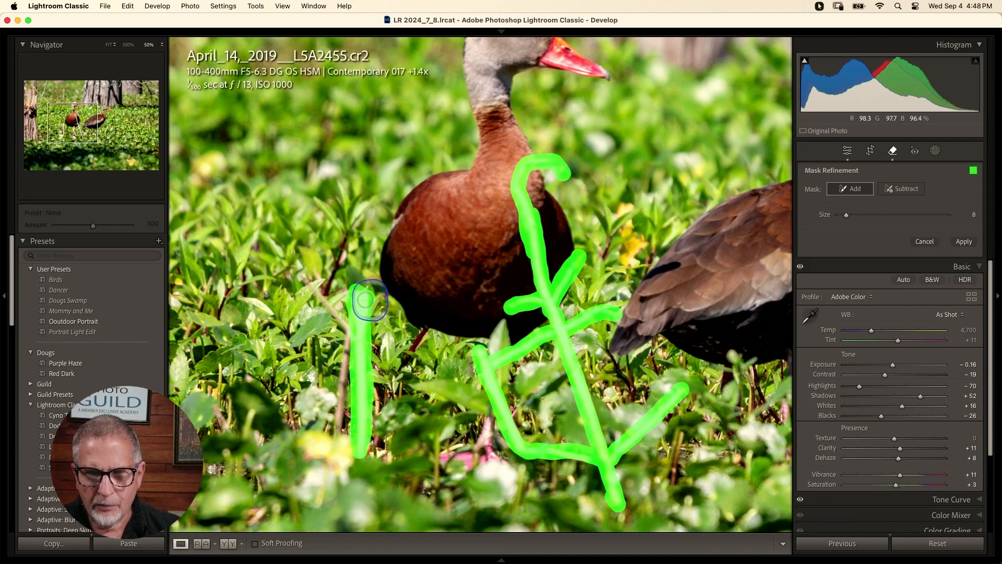
left_click_drag(343, 341, 332, 444)
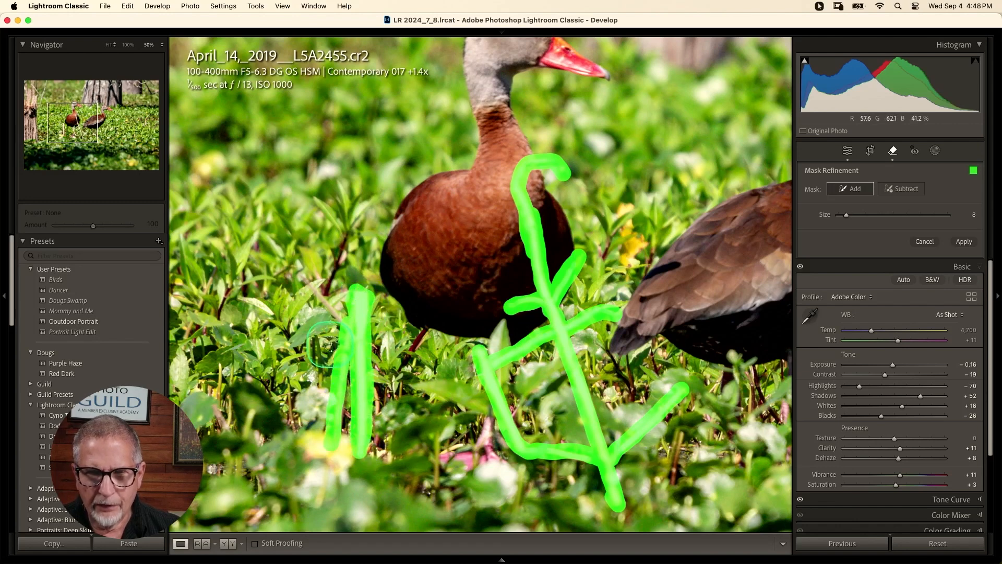
mouse_move(344, 323)
left_mouse_down()
mouse_move(298, 268)
mouse_move(347, 320)
left_mouse_up()
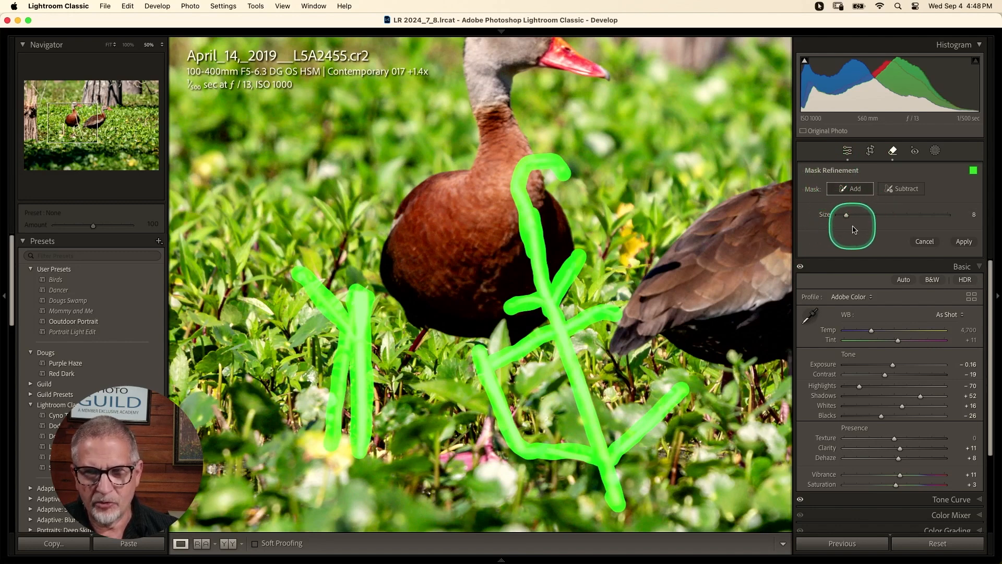
Step: Subtract part of the mask over the thin twigs beside the duck, paint it back in, and apply the generative removal
left_click(908, 191)
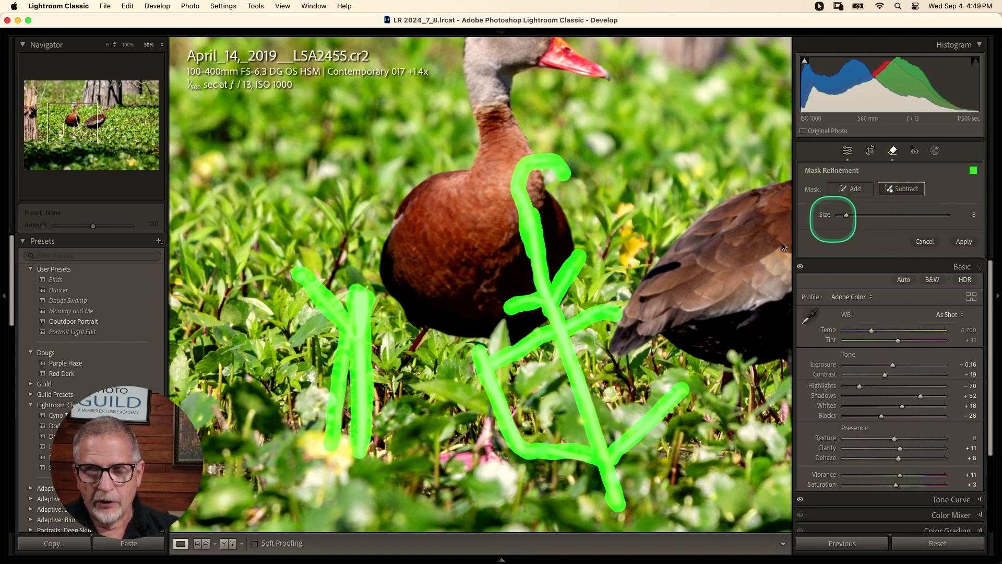
mouse_move(327, 298)
left_mouse_down()
mouse_move(305, 256)
mouse_move(297, 282)
mouse_move(328, 334)
mouse_move(331, 295)
mouse_move(342, 376)
left_mouse_up()
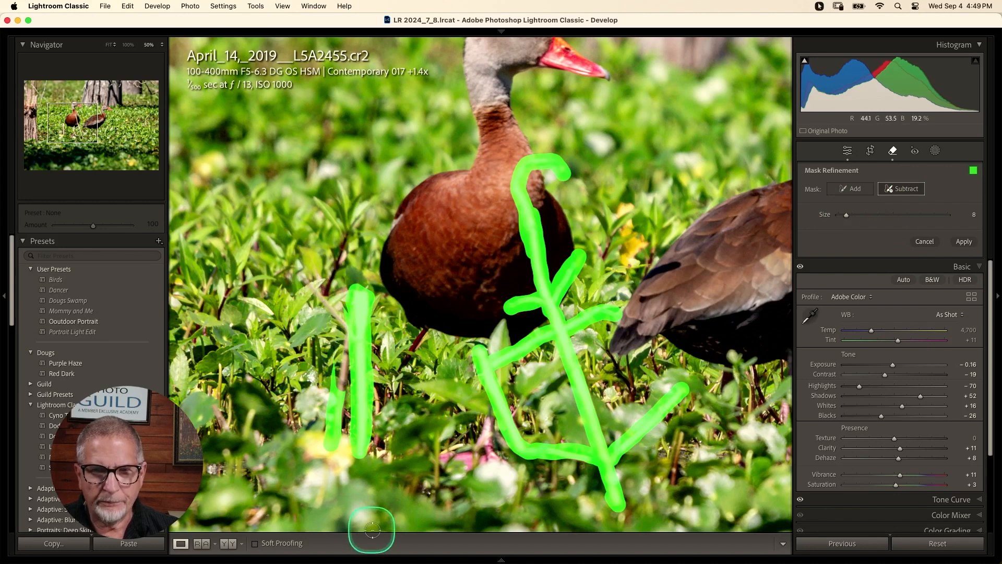
left_click(851, 189)
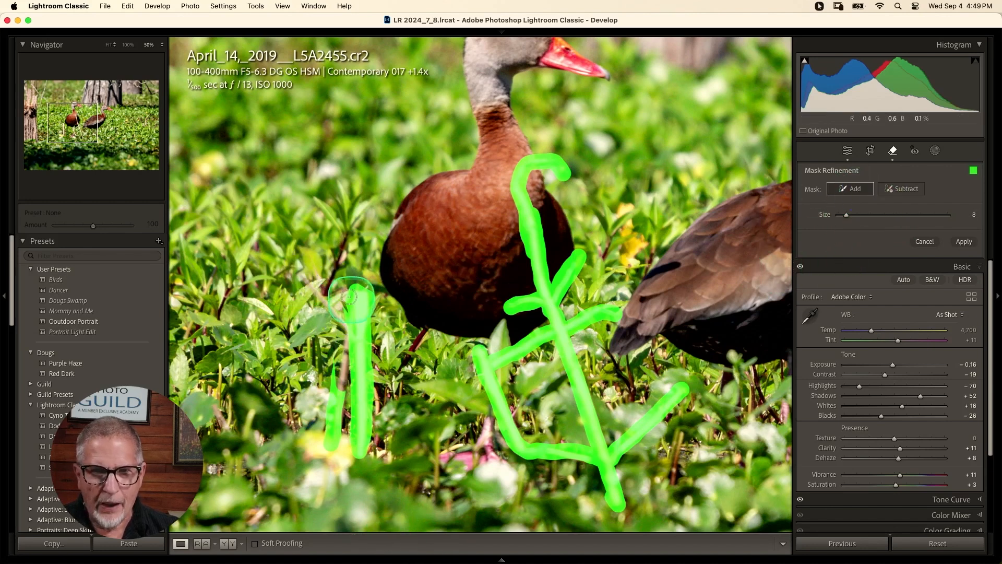
mouse_move(306, 288)
left_mouse_down()
mouse_move(347, 320)
mouse_move(337, 423)
left_mouse_up()
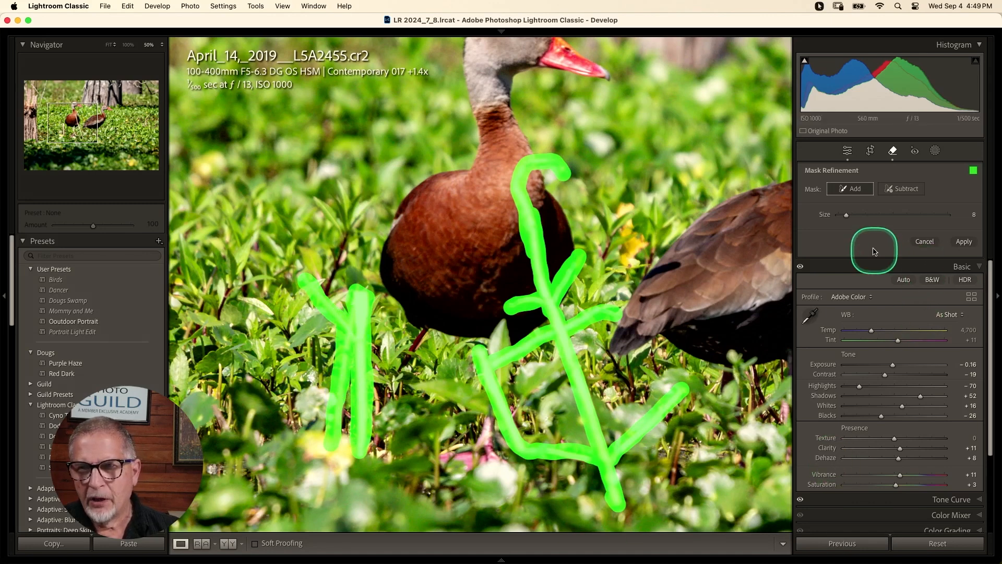
left_click(973, 247)
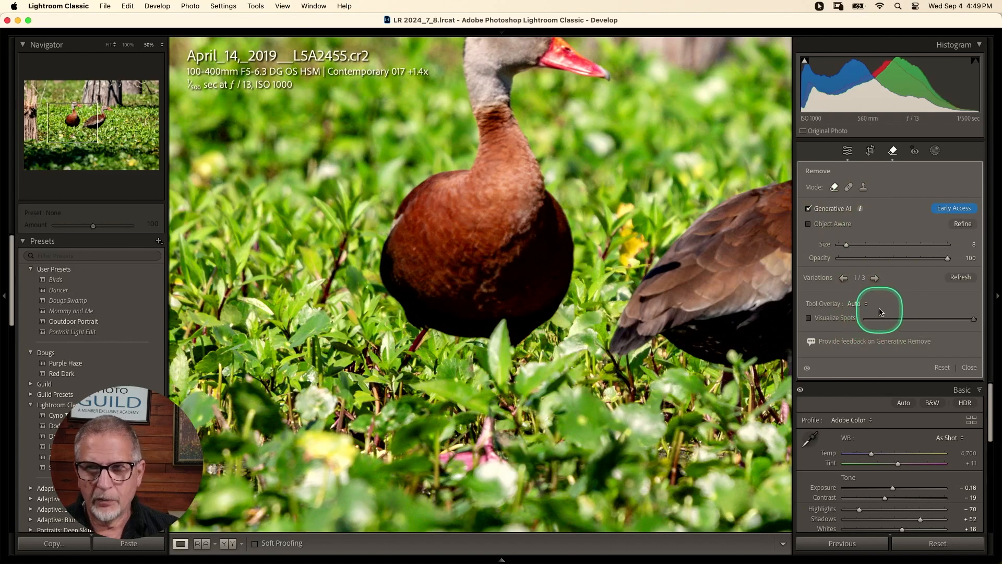
Step: Reset all of the photo's develop adjustments
left_click(937, 543)
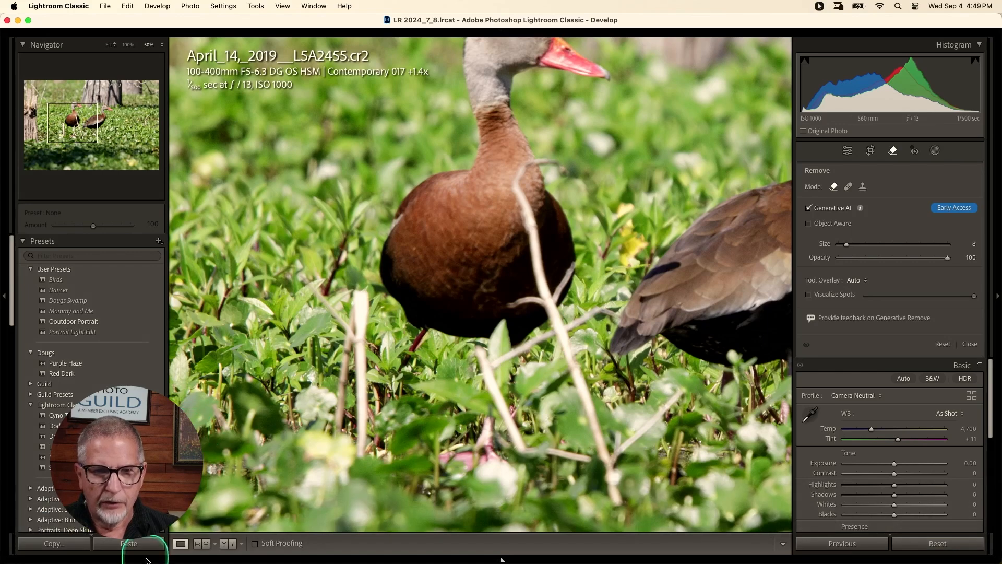
Step: Open the egret photo April_14,_2019__L5A2676.cr2 and paint the generative removal mask over the forked twig across the adult egret's body
left_click(173, 527)
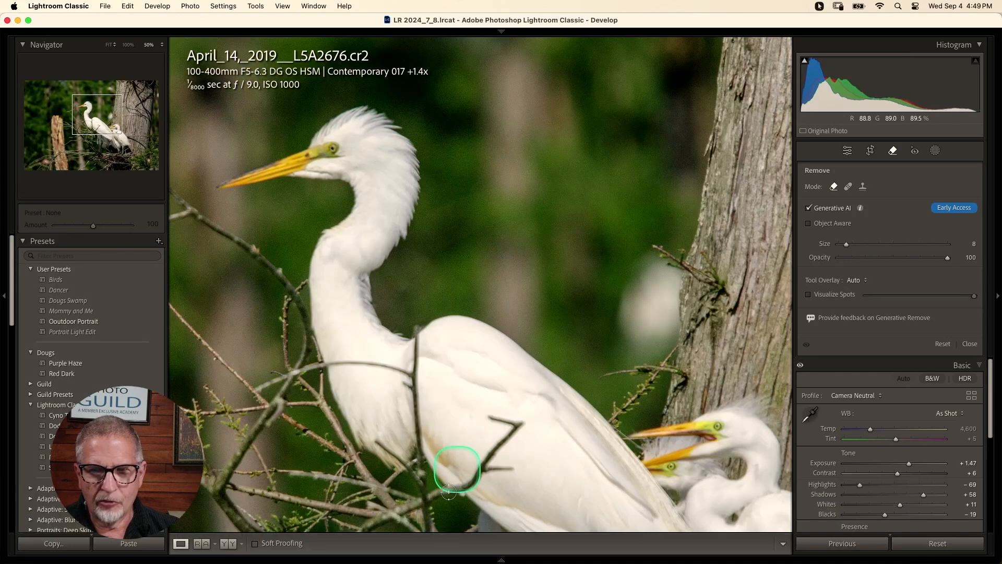
mouse_move(501, 560)
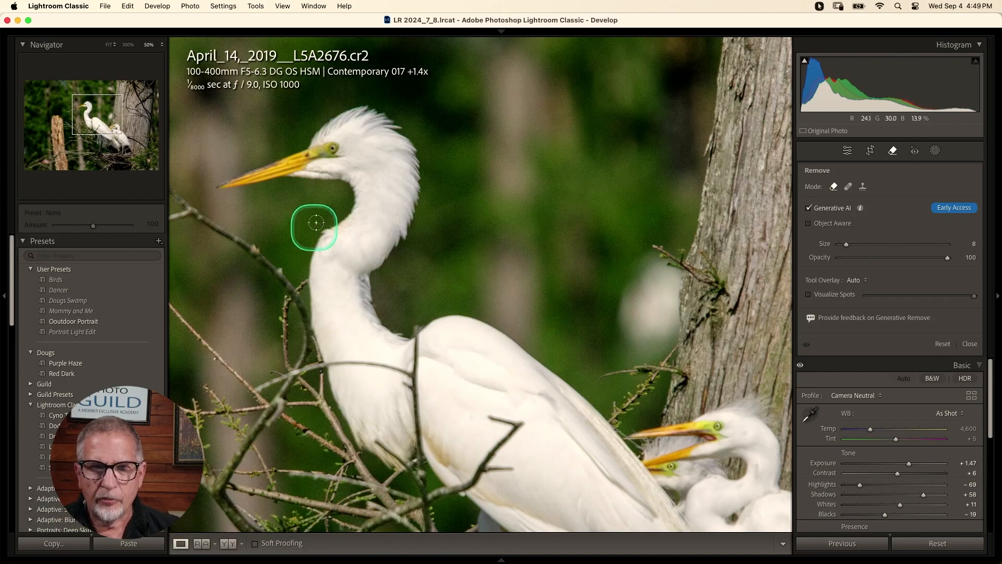
mouse_move(474, 369)
left_mouse_down()
mouse_move(541, 227)
mouse_move(510, 294)
mouse_move(518, 336)
mouse_move(510, 243)
left_mouse_up()
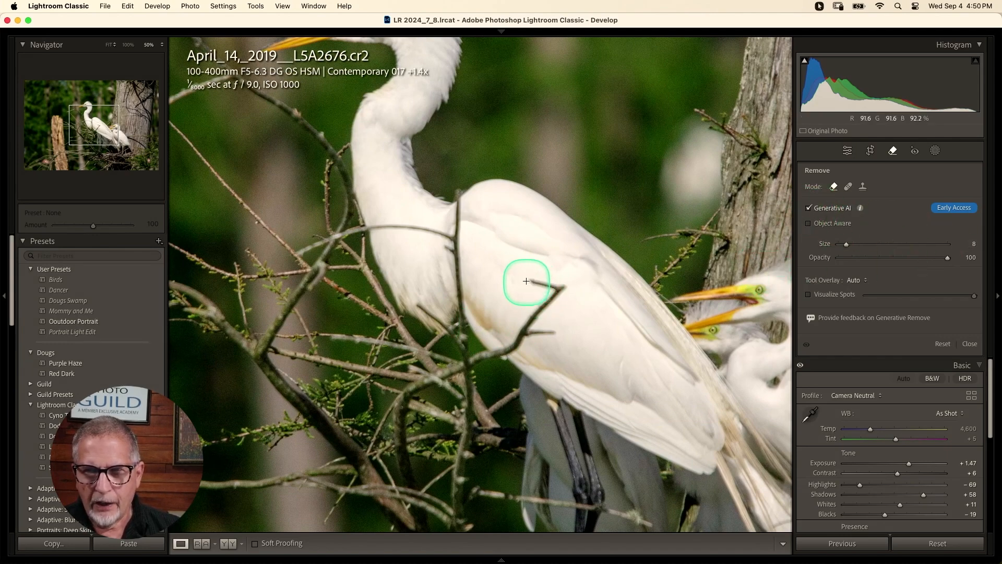
mouse_move(526, 280)
left_mouse_down()
mouse_move(566, 287)
mouse_move(507, 349)
mouse_move(467, 361)
left_mouse_up()
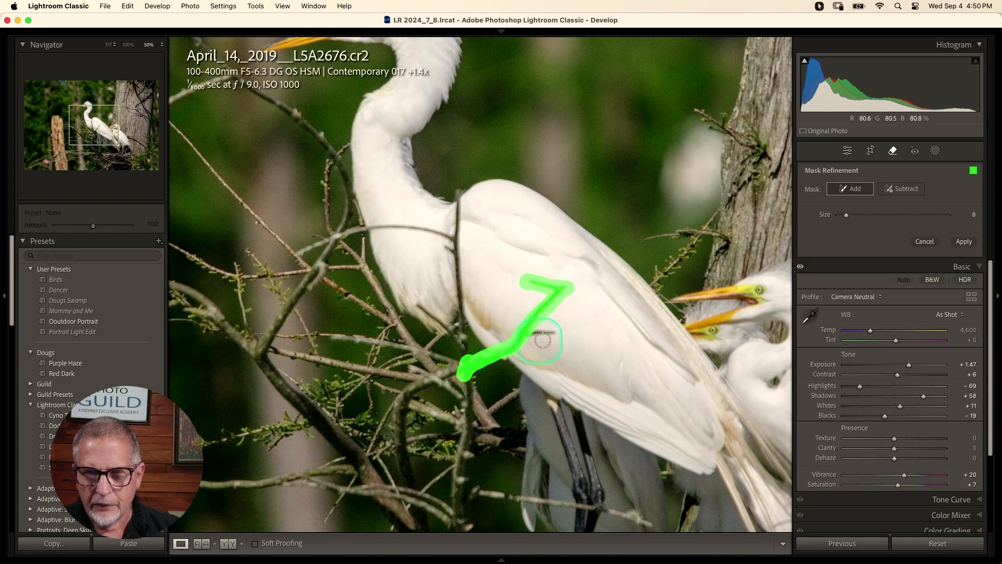
left_click_drag(552, 334, 563, 334)
Step: Add the branches beside the egret's neck, across its breast, and the vertical twig in front of its body to the removal mask
mouse_move(459, 186)
left_mouse_down()
mouse_move(456, 245)
mouse_move(381, 231)
mouse_move(428, 237)
mouse_move(388, 227)
mouse_move(302, 253)
left_mouse_up()
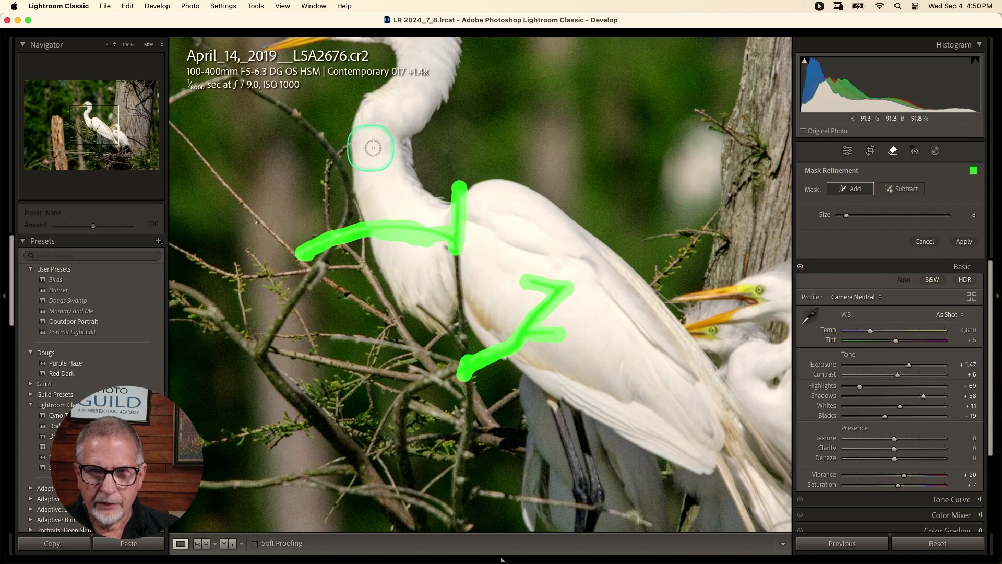
left_click_drag(255, 90, 279, 105)
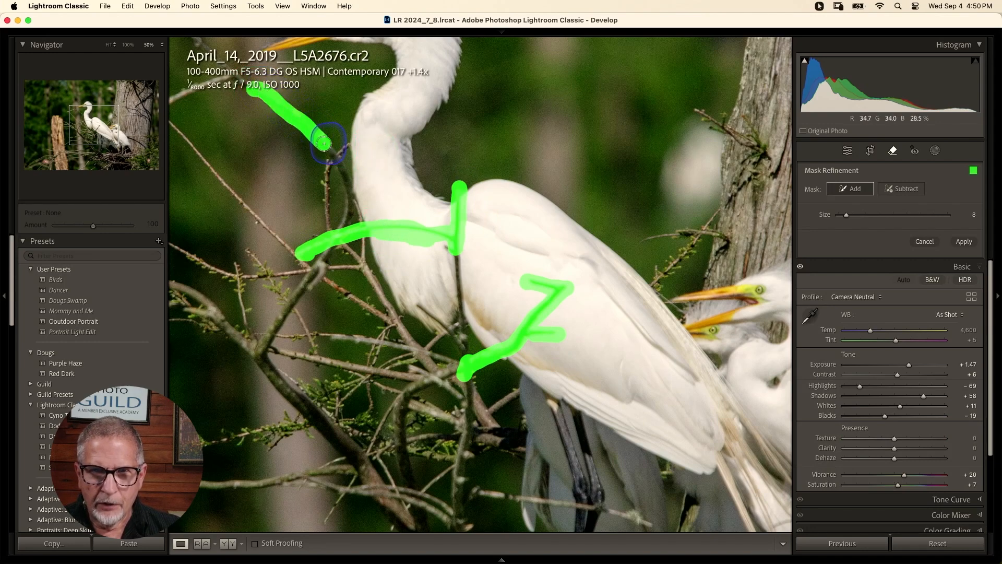
mouse_move(330, 149)
left_mouse_down()
mouse_move(347, 192)
mouse_move(334, 238)
mouse_move(321, 181)
mouse_move(357, 140)
left_mouse_up()
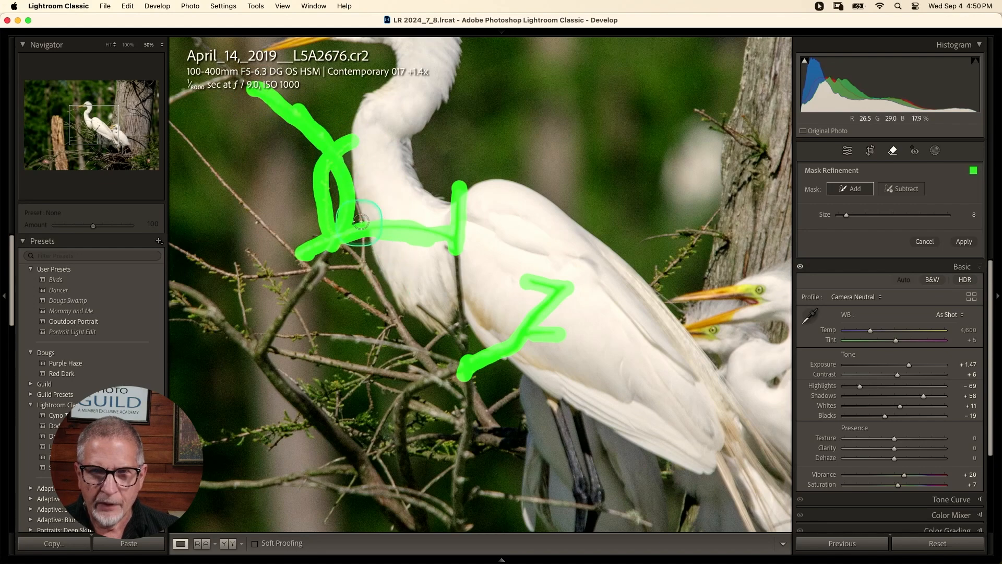
mouse_move(358, 201)
left_mouse_down()
mouse_move(359, 265)
mouse_move(347, 245)
mouse_move(436, 385)
mouse_move(441, 335)
mouse_move(459, 323)
mouse_move(437, 320)
mouse_move(458, 338)
left_mouse_up()
left_click_drag(467, 378, 467, 433)
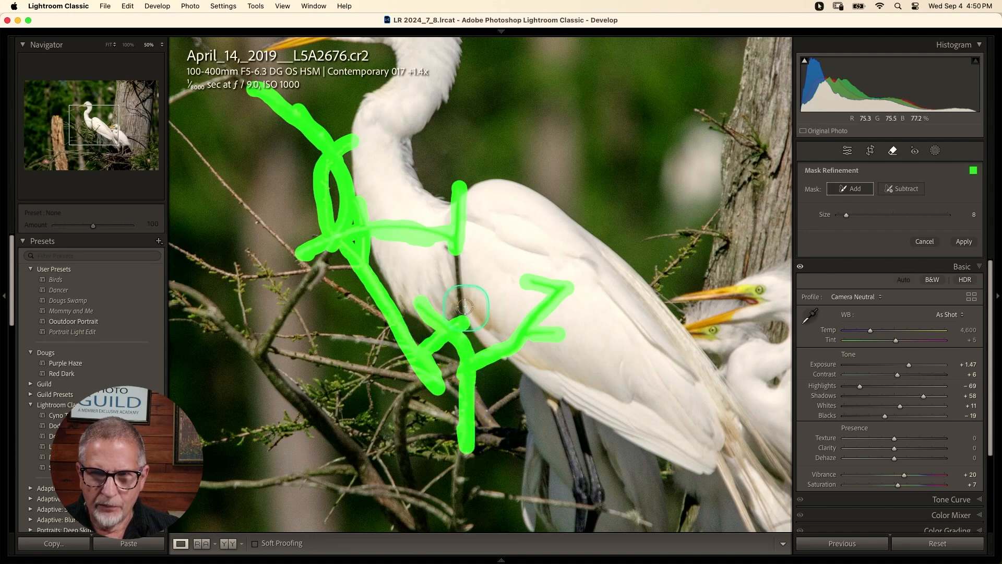
mouse_move(458, 251)
left_mouse_down()
mouse_move(458, 317)
mouse_move(458, 253)
left_mouse_up()
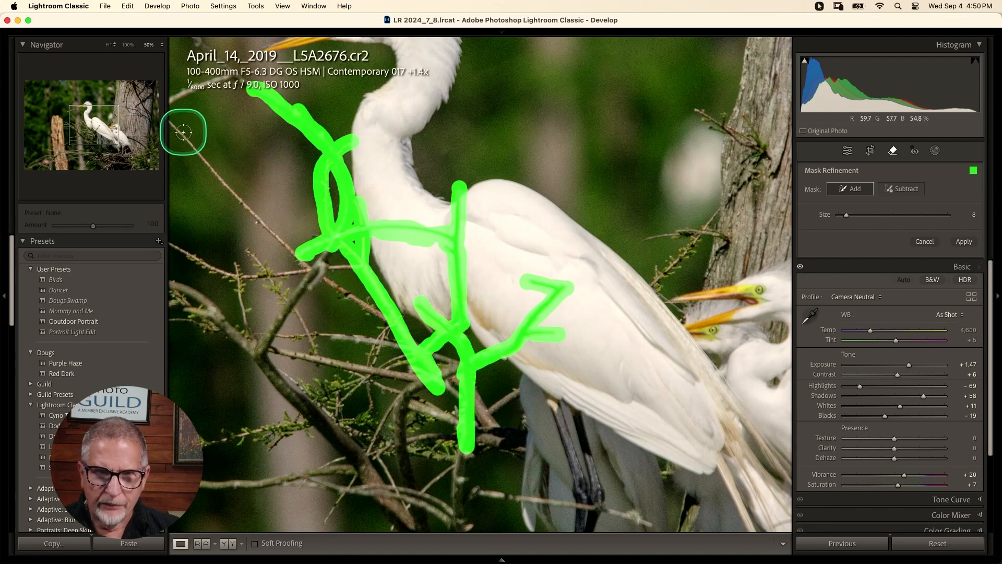
Step: Extend the removal mask over the long outer twigs between the egret's neck and the stump, up to the twig tip below the beak
left_click_drag(268, 163, 347, 197)
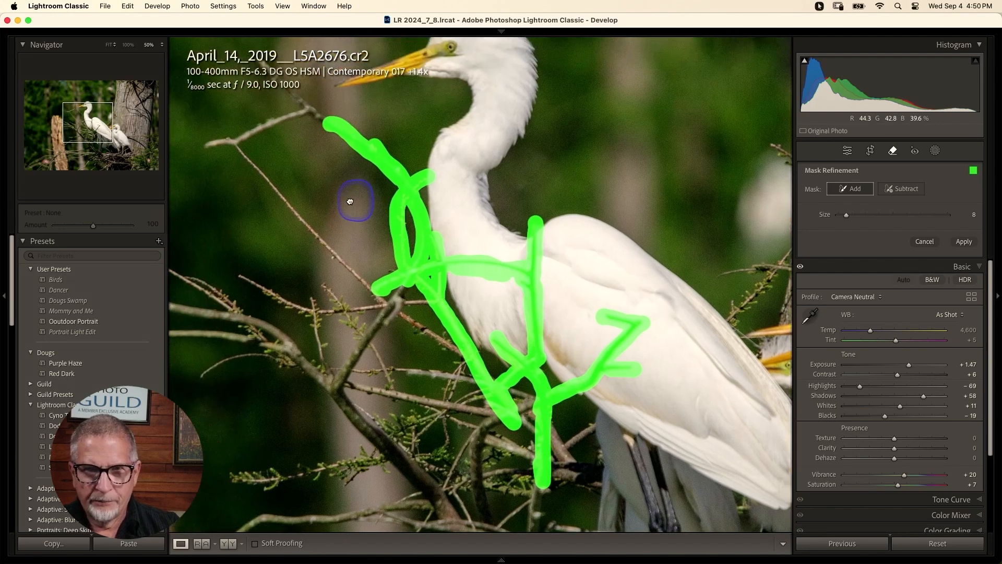
left_click_drag(313, 117, 317, 115)
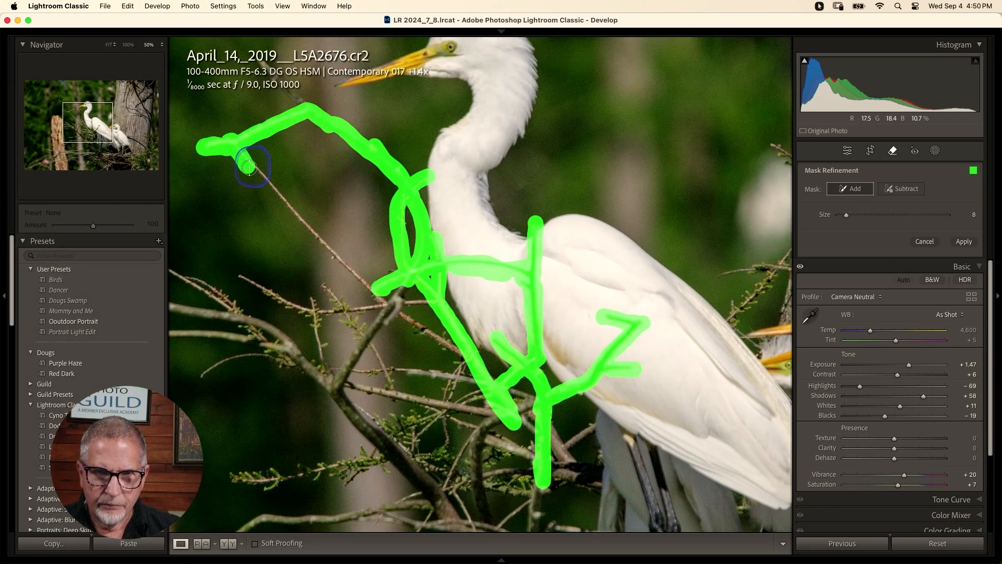
left_click_drag(293, 209, 378, 298)
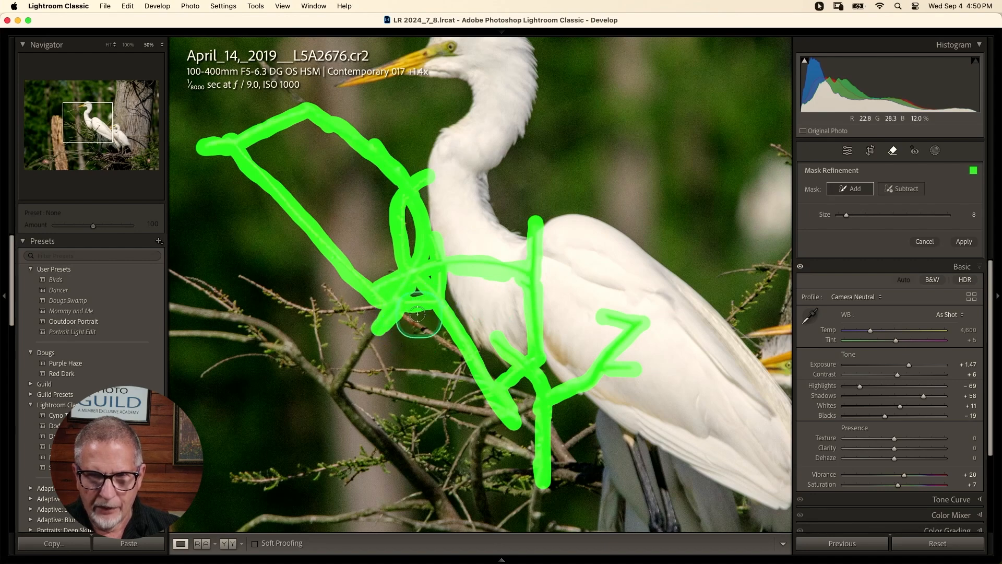
left_click_drag(398, 314, 449, 344)
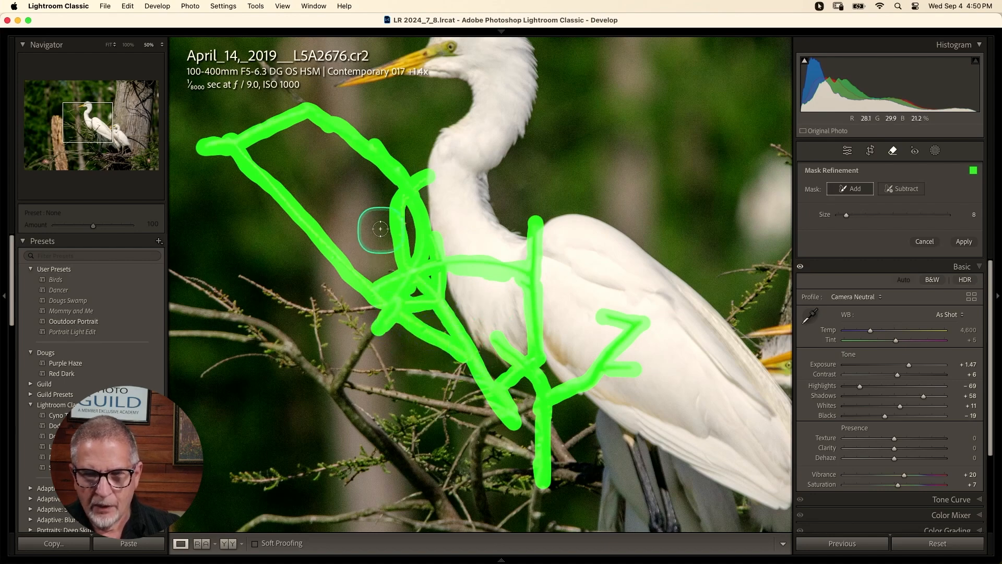
left_click_drag(365, 239, 492, 379)
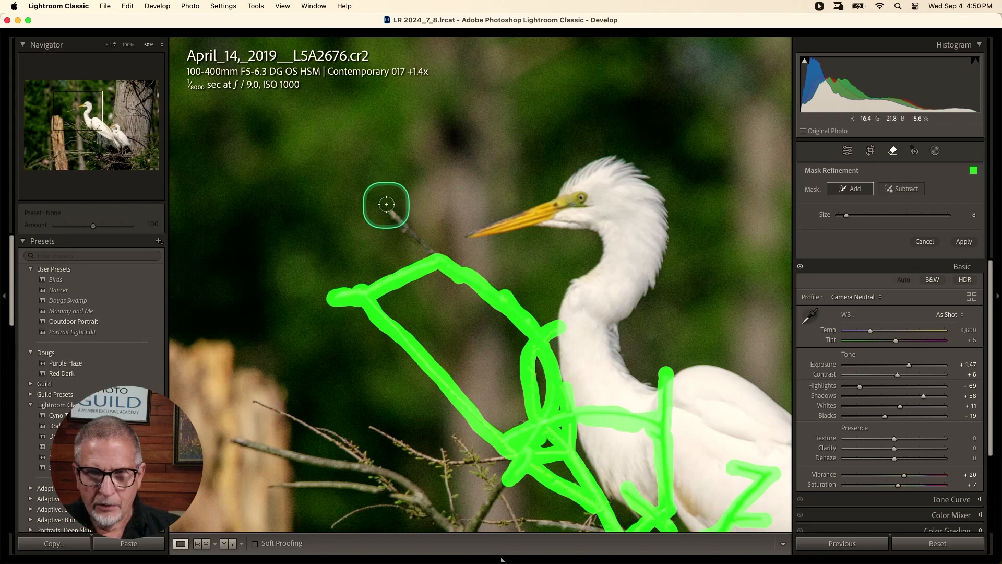
left_click_drag(384, 206, 439, 258)
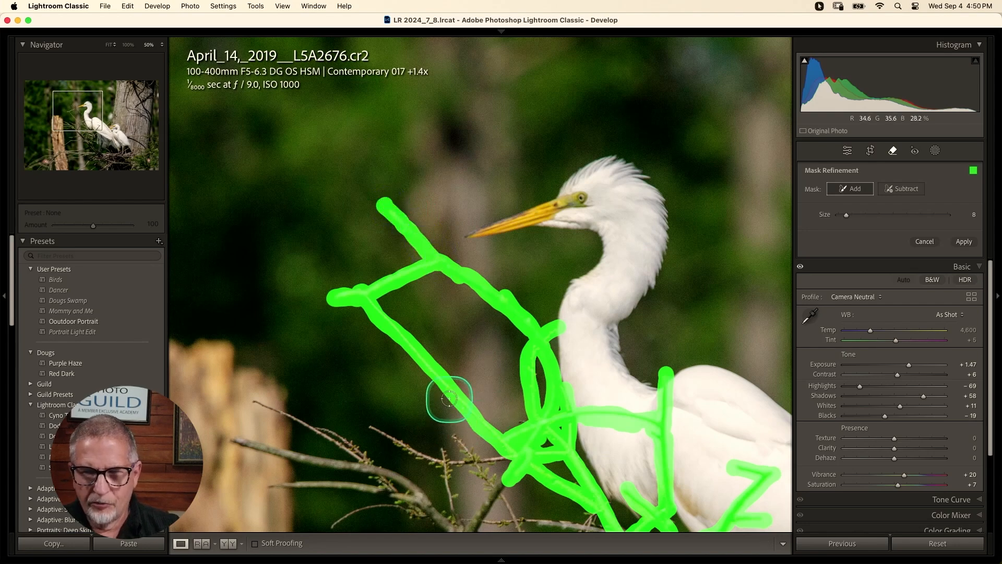
Step: Add the horizontal twig across the egret's legs to the mask and apply the generative removal
left_click_drag(462, 413, 331, 236)
mouse_move(603, 413)
left_mouse_down()
mouse_move(378, 375)
mouse_move(403, 313)
mouse_move(637, 310)
left_mouse_up()
mouse_move(514, 342)
left_mouse_down()
mouse_move(438, 335)
mouse_move(414, 322)
left_mouse_up()
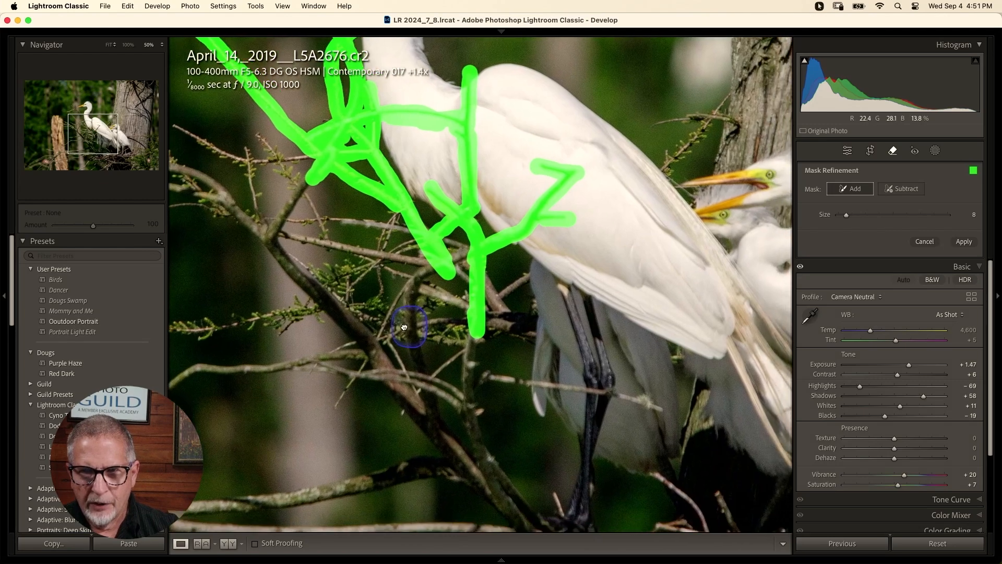
left_click_drag(497, 380, 501, 377)
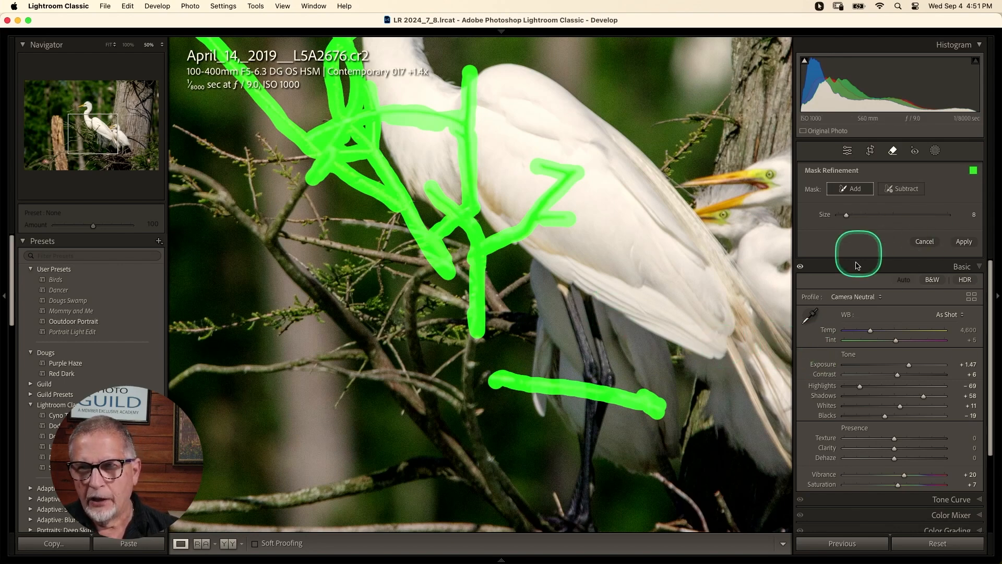
left_click(963, 241)
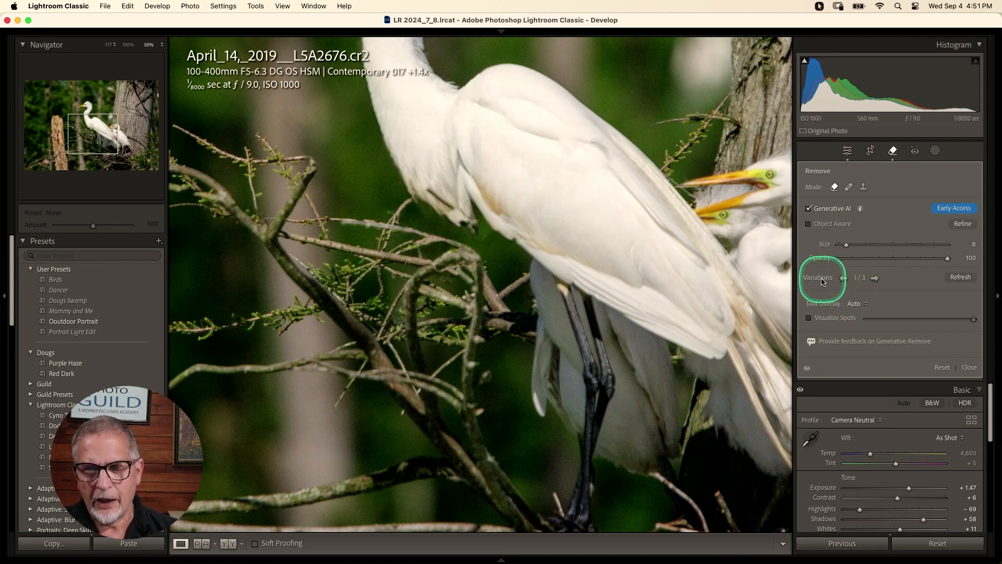
Step: Compare the three generated variations, choose variation 2, and close the Remove tool
left_click(875, 279)
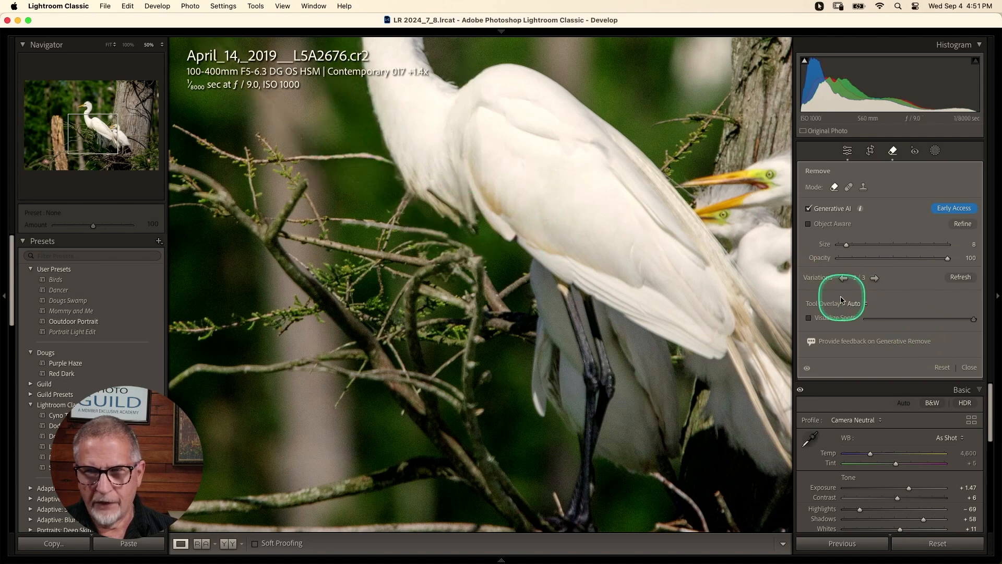
left_click(875, 278)
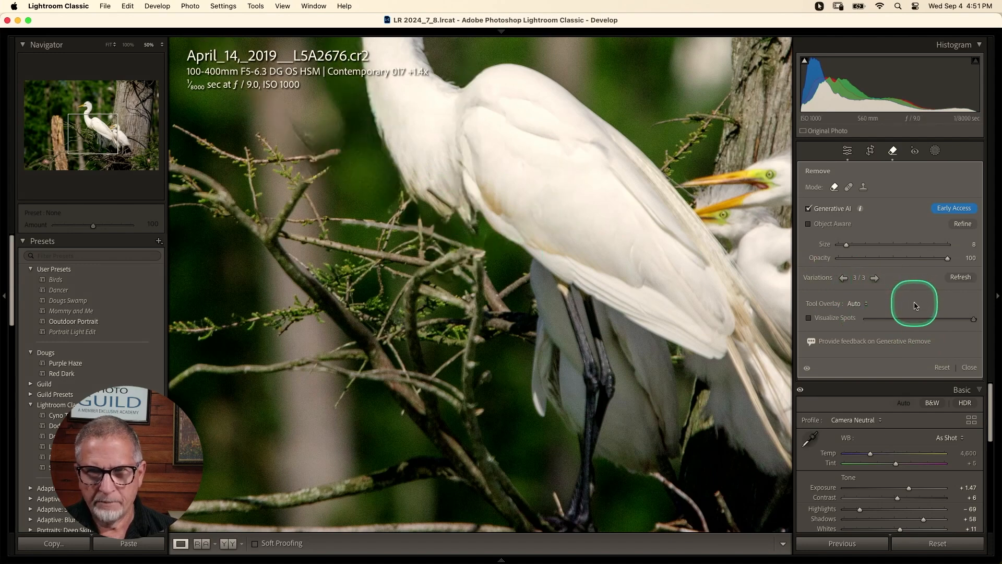
left_click(843, 278)
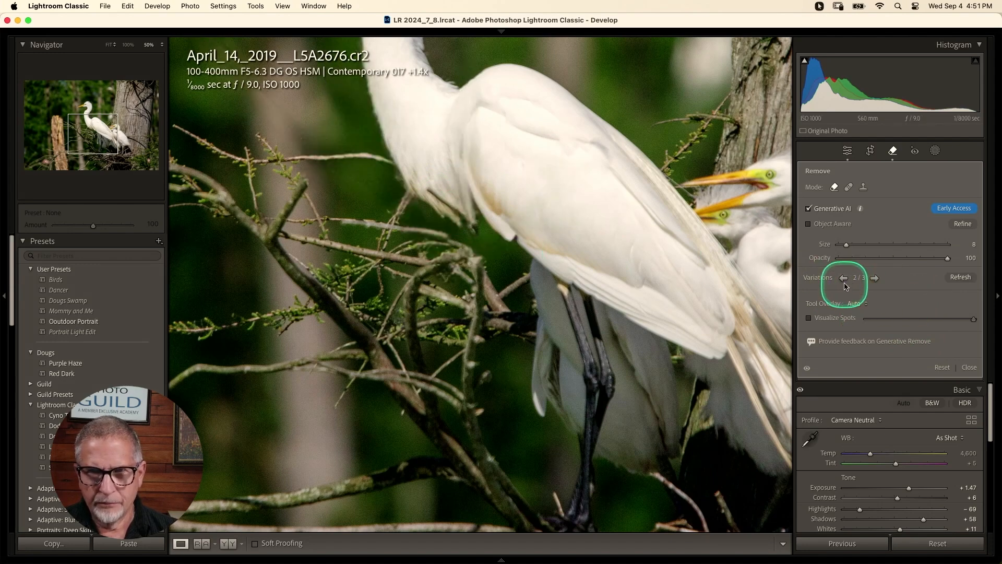
left_click(842, 279)
left_click(874, 279)
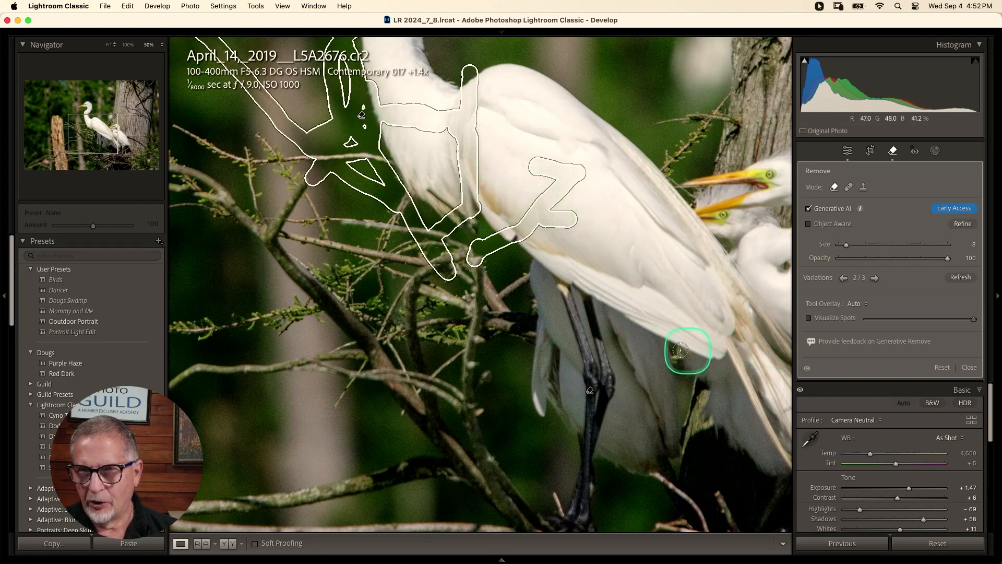
left_click(969, 367)
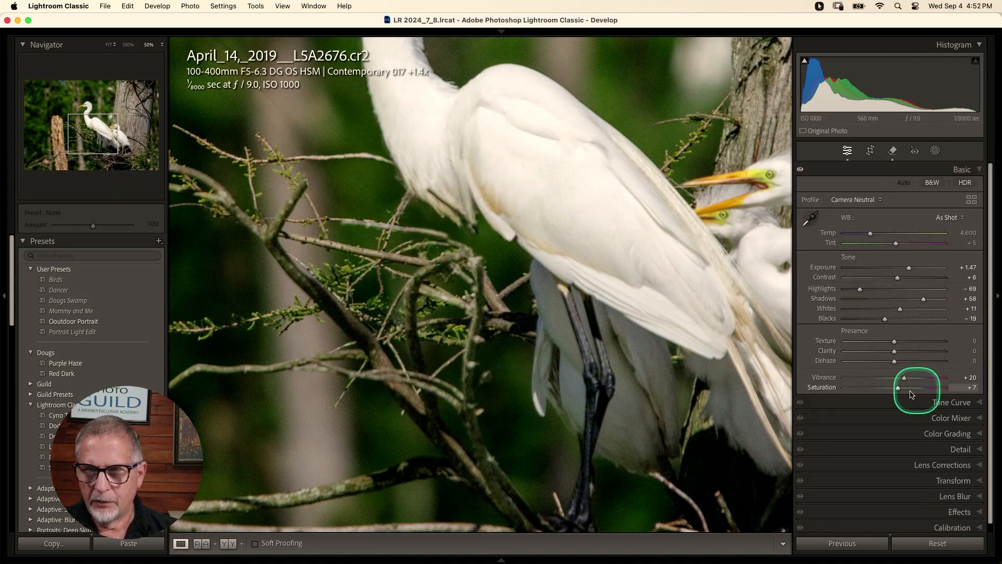
Step: Reset all of the egret photo's develop adjustments and apply Auto tone
left_click(938, 543)
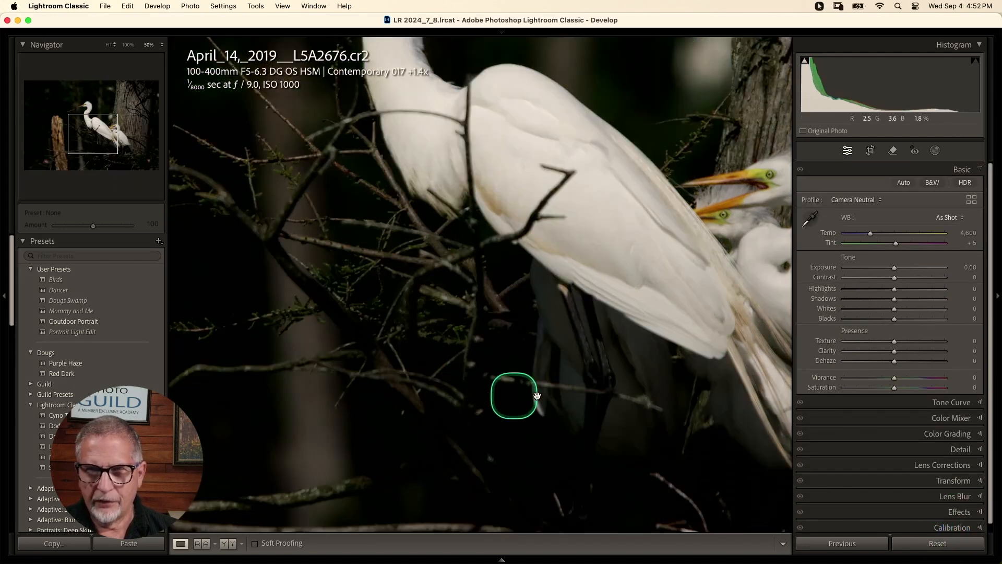
left_click(903, 182)
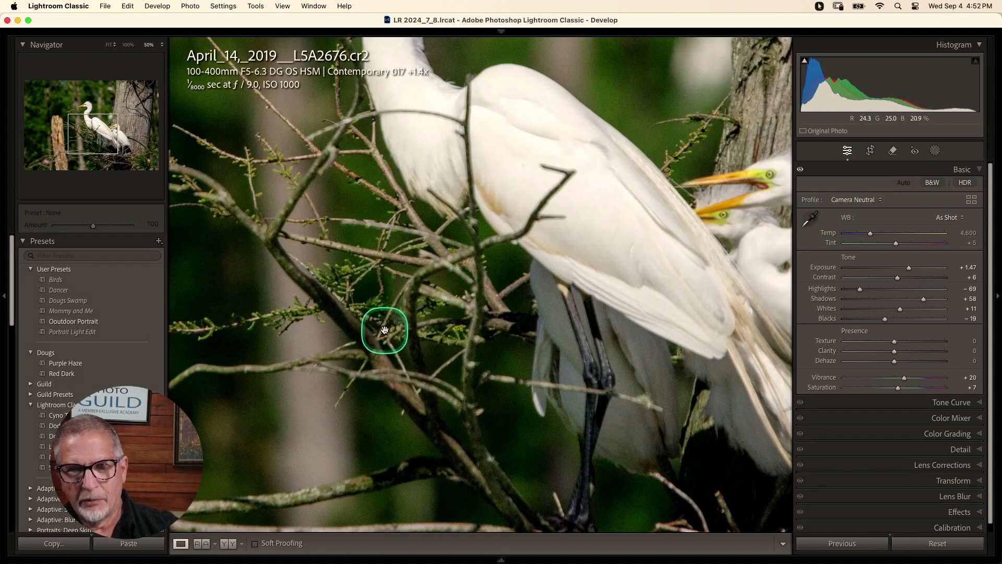
Step: Switch to the egret photo in Photoshop and minimize the Nik Collection palette that covers the canvas
mouse_move(716, 562)
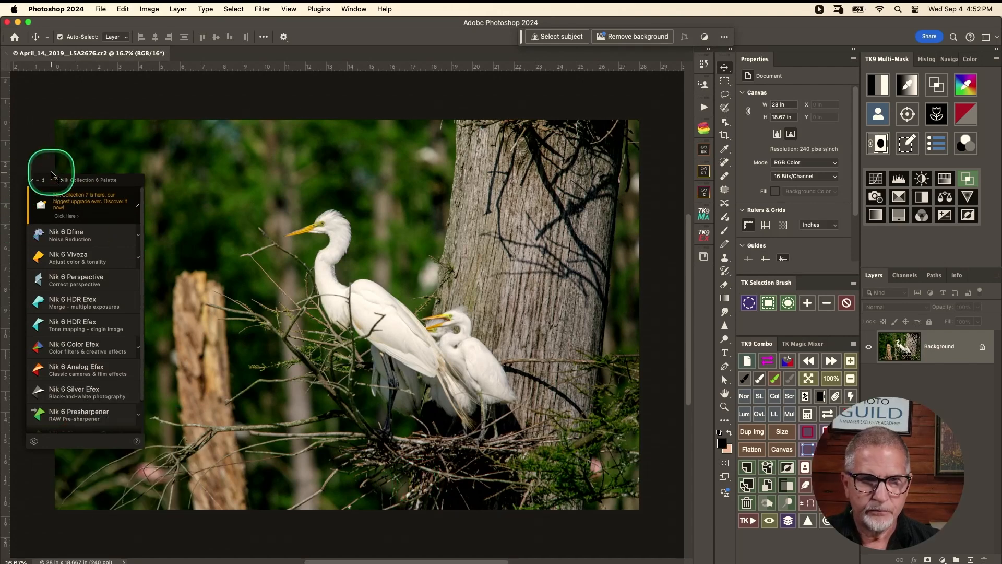
left_click(37, 180)
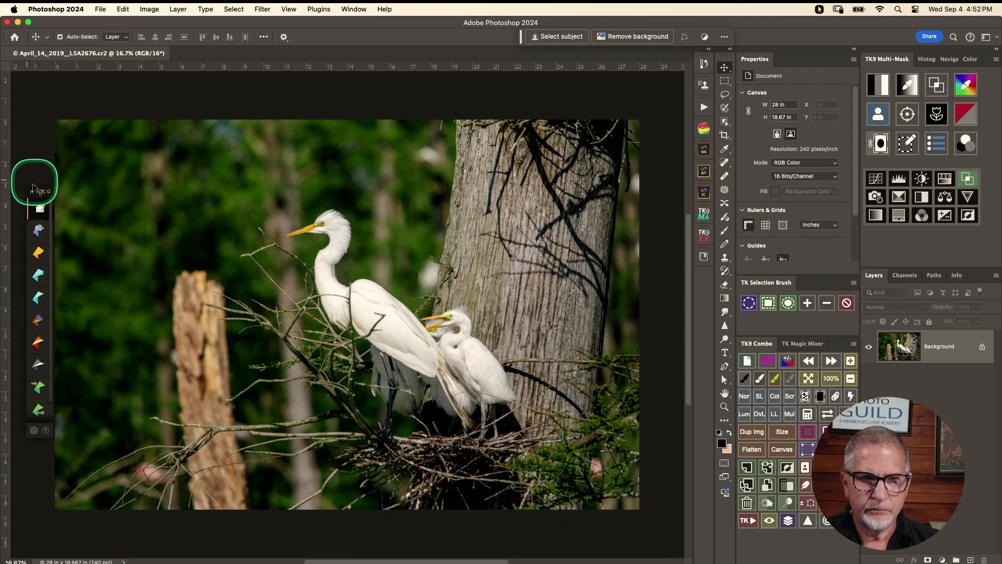
left_click(40, 193)
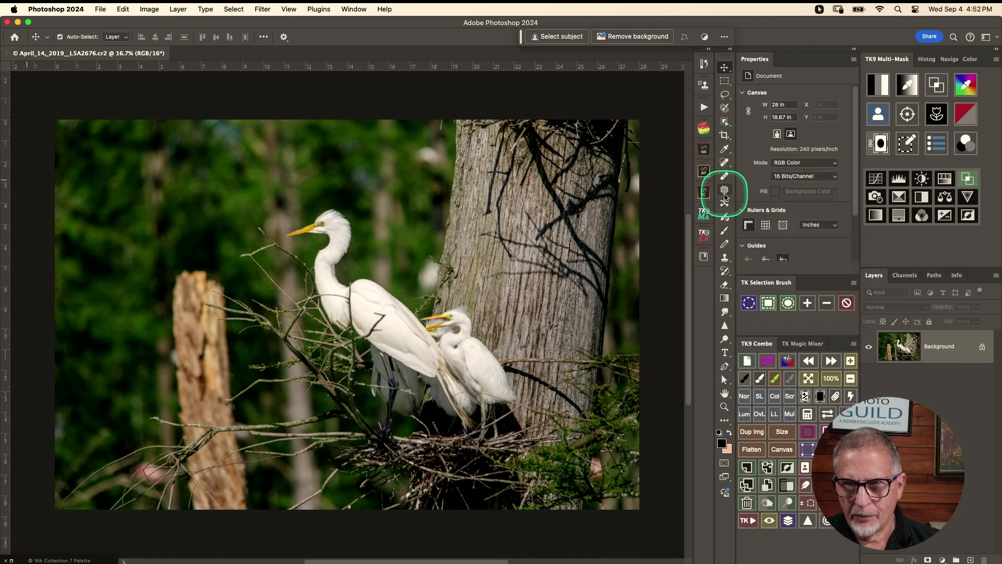
Step: Customize the toolbar so the Remove Tool has its own slot, separate from the Spot Healing Brush and Healing Brush tools
left_click(724, 420)
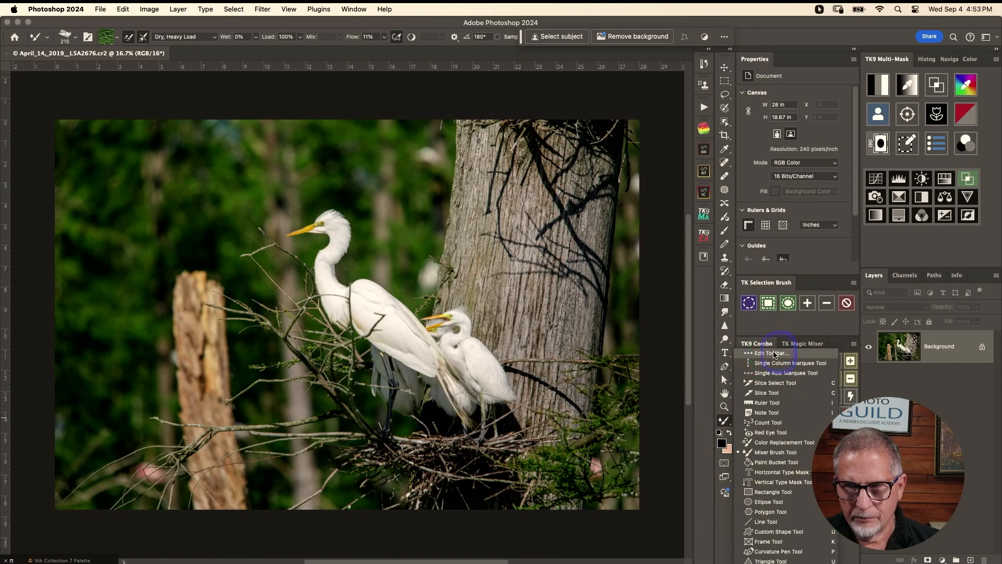
left_click(754, 354)
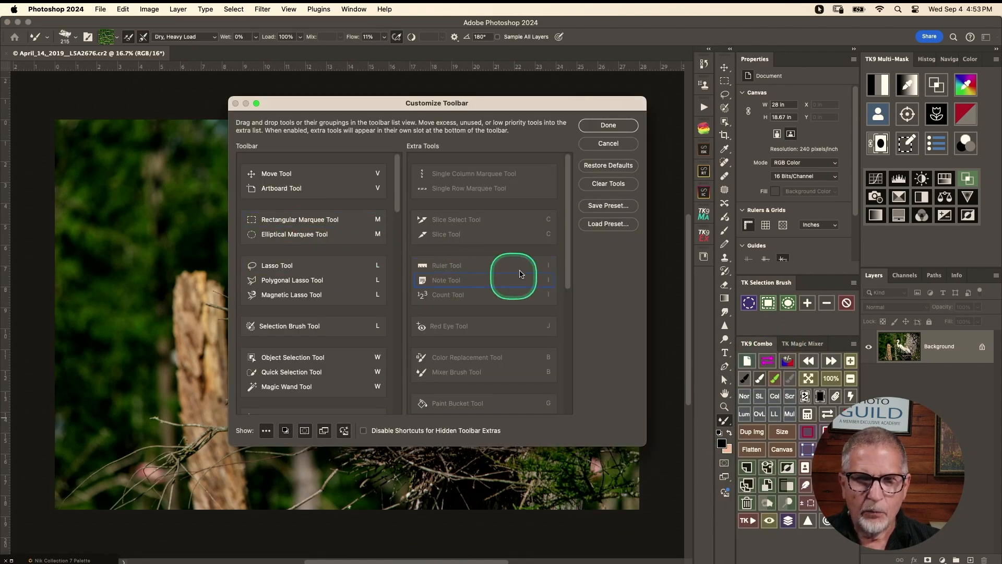
left_click_drag(346, 102, 291, 98)
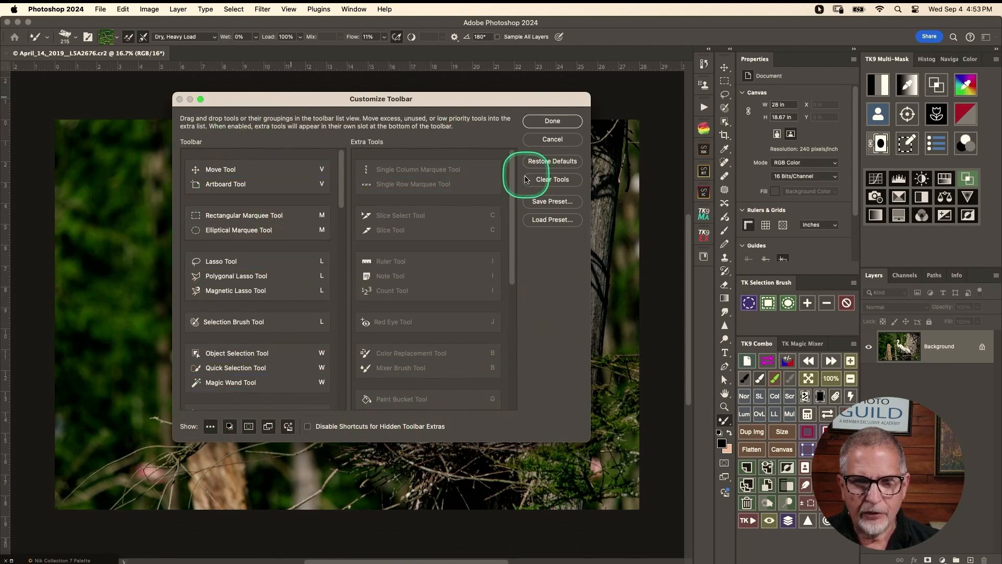
left_click_drag(512, 195, 520, 324)
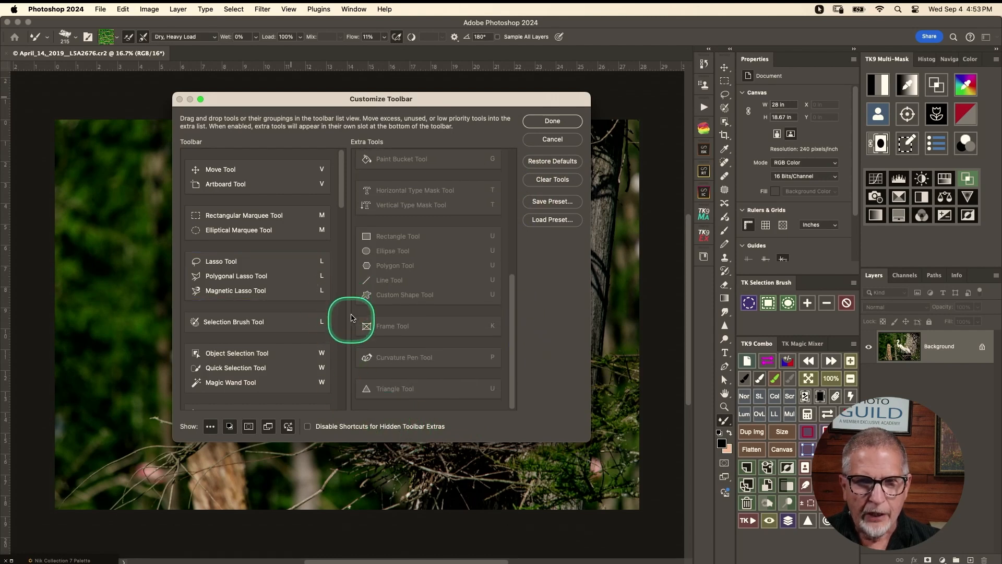
left_click_drag(342, 187, 343, 235)
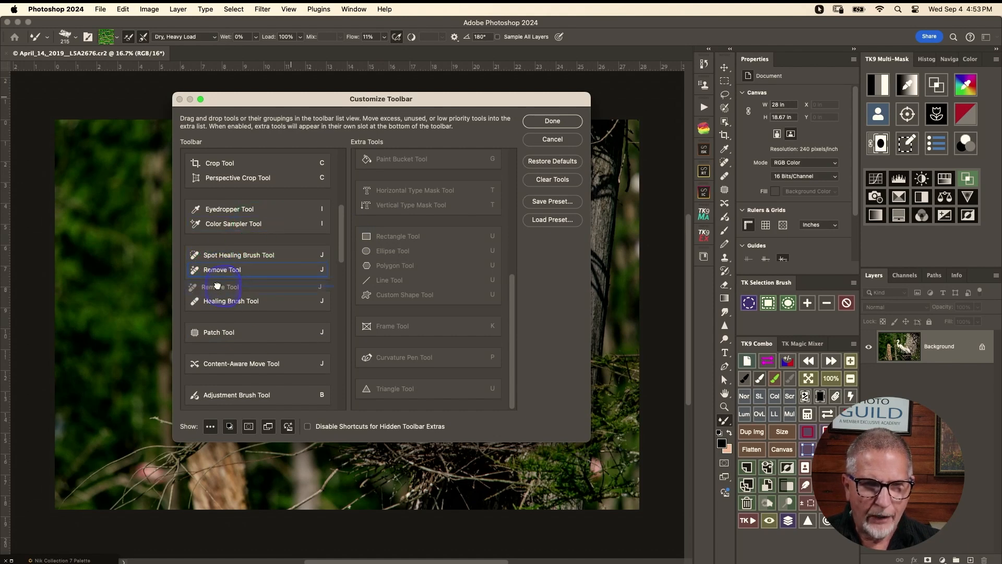
left_click_drag(217, 285, 215, 288)
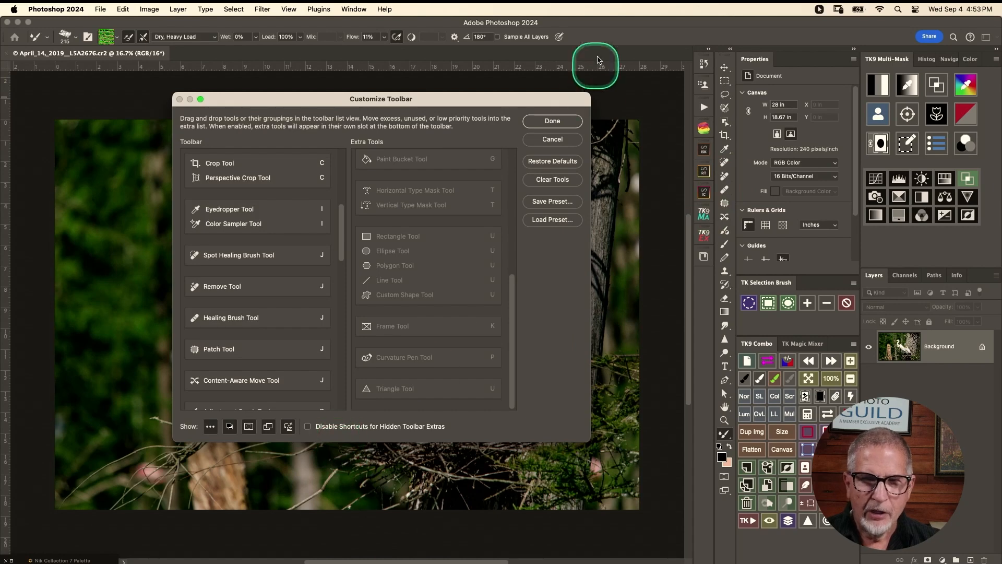
left_click(554, 121)
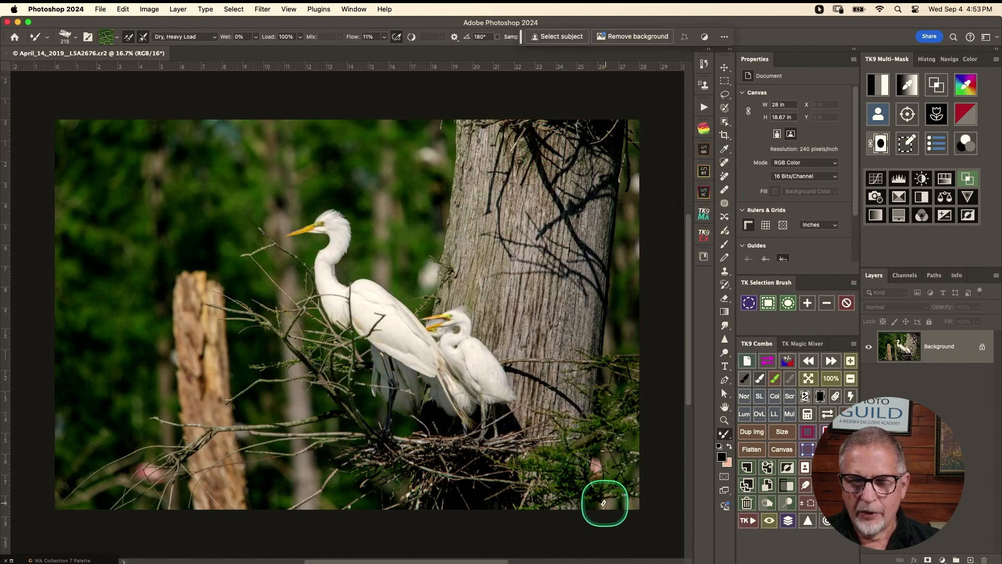
Step: With the Remove Tool, erase the branches crossing the egret's wing and chest and the upright branch below its breast, one stroke at a time
left_click(724, 177)
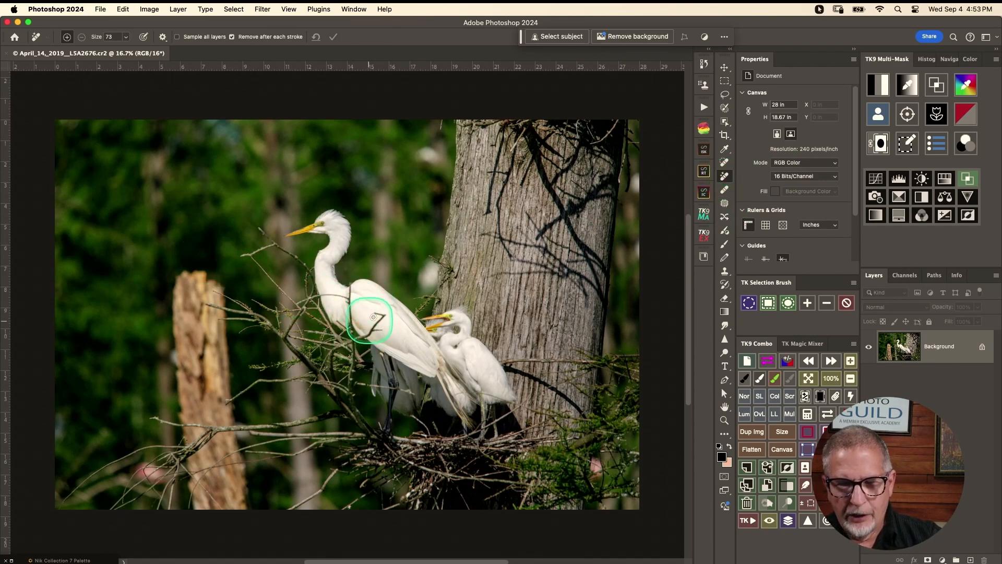
left_click_drag(368, 297, 413, 291)
left_click_drag(386, 389, 396, 305)
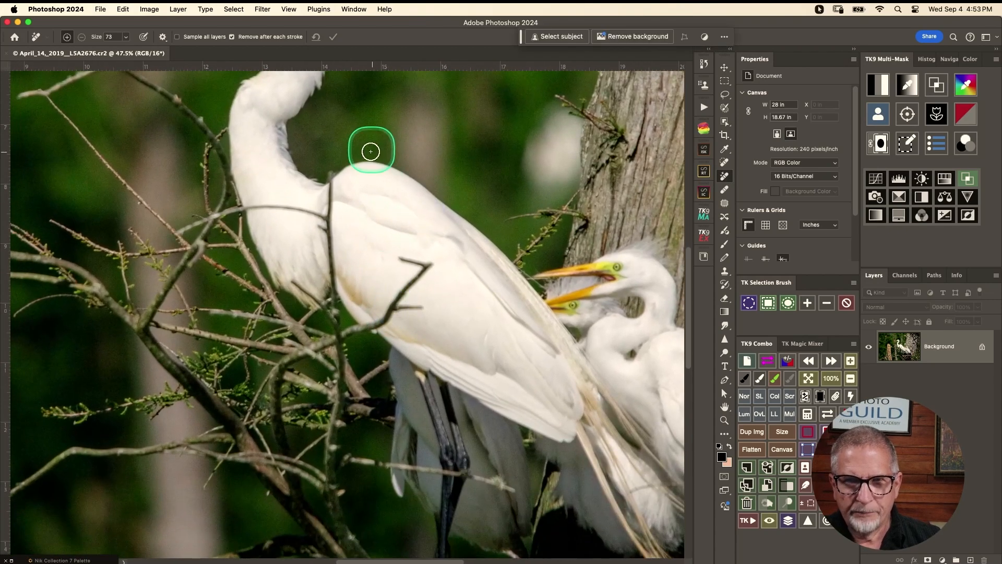
left_click_drag(329, 205, 332, 296)
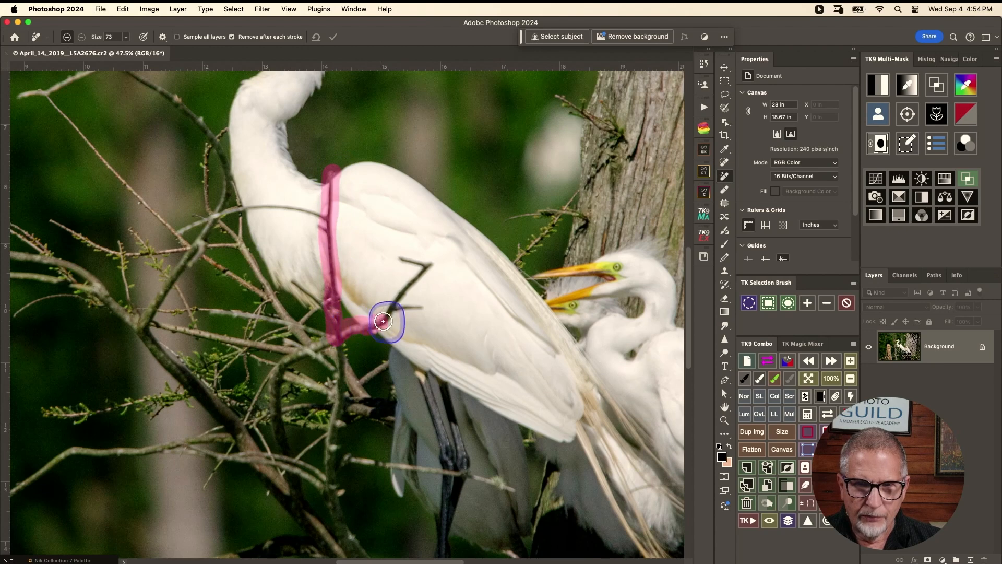
mouse_move(382, 321)
left_mouse_down()
mouse_move(428, 262)
mouse_move(392, 254)
left_mouse_up()
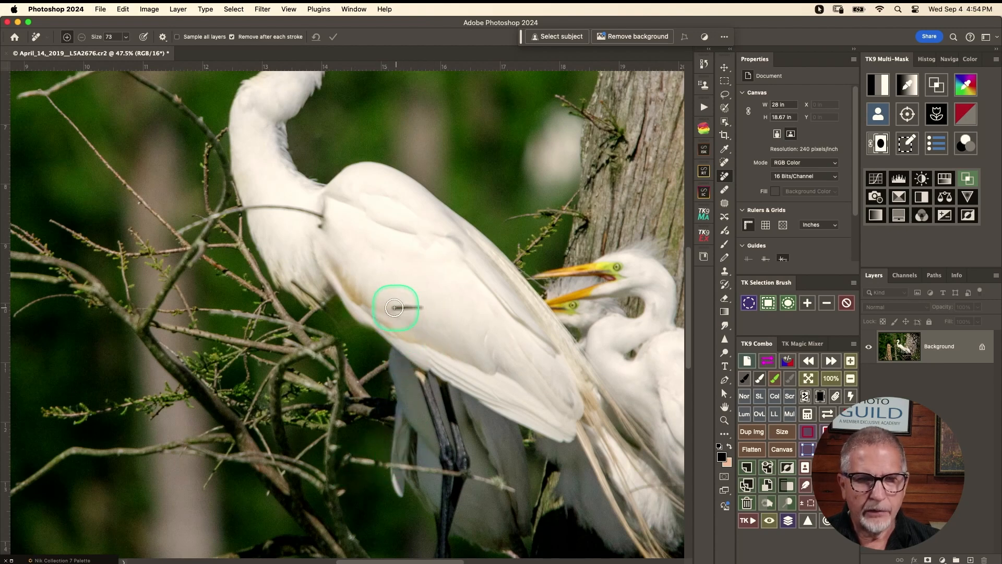
left_click_drag(394, 308, 421, 308)
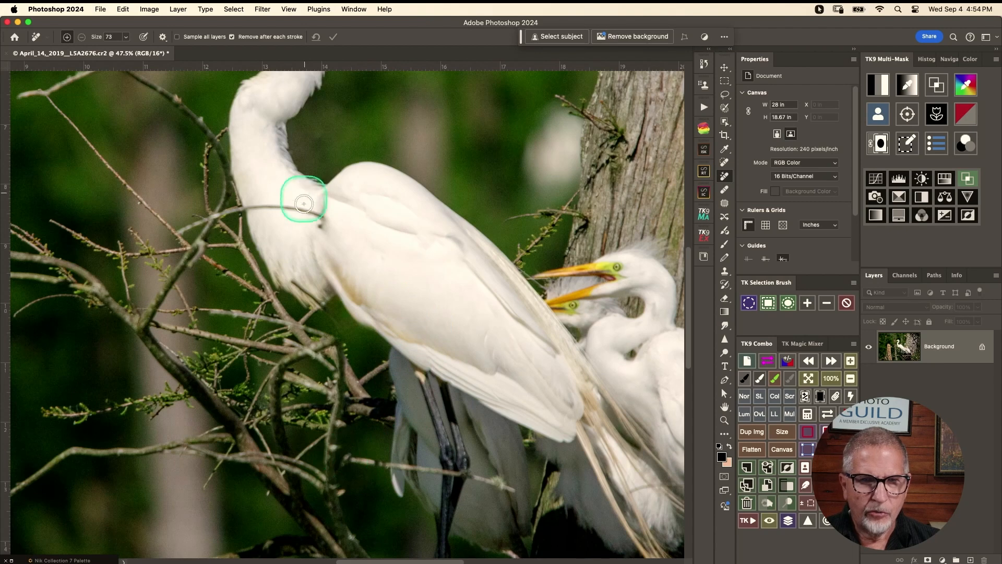
mouse_move(324, 218)
left_mouse_down()
mouse_move(242, 210)
mouse_move(183, 230)
left_mouse_up()
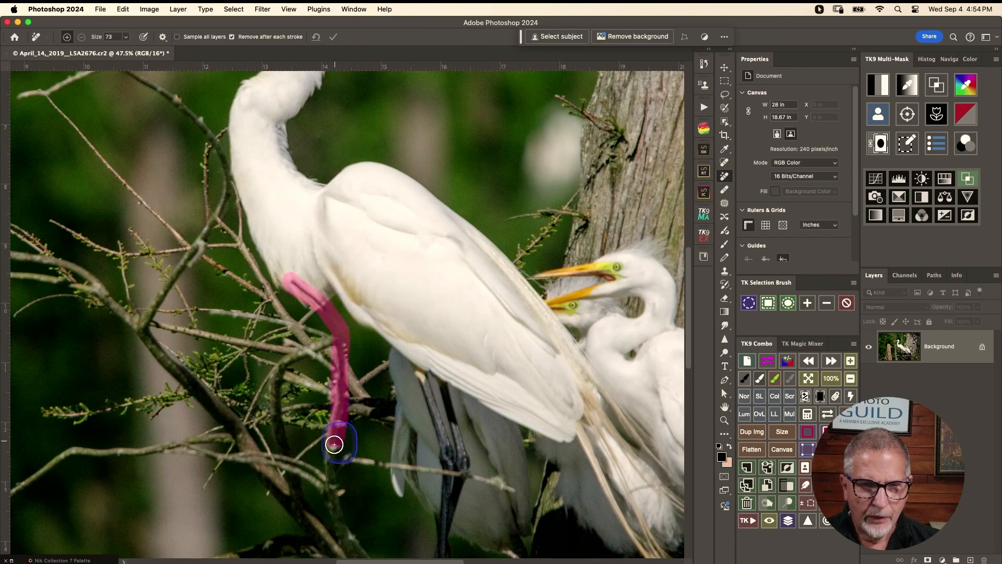
left_click_drag(337, 395, 338, 397)
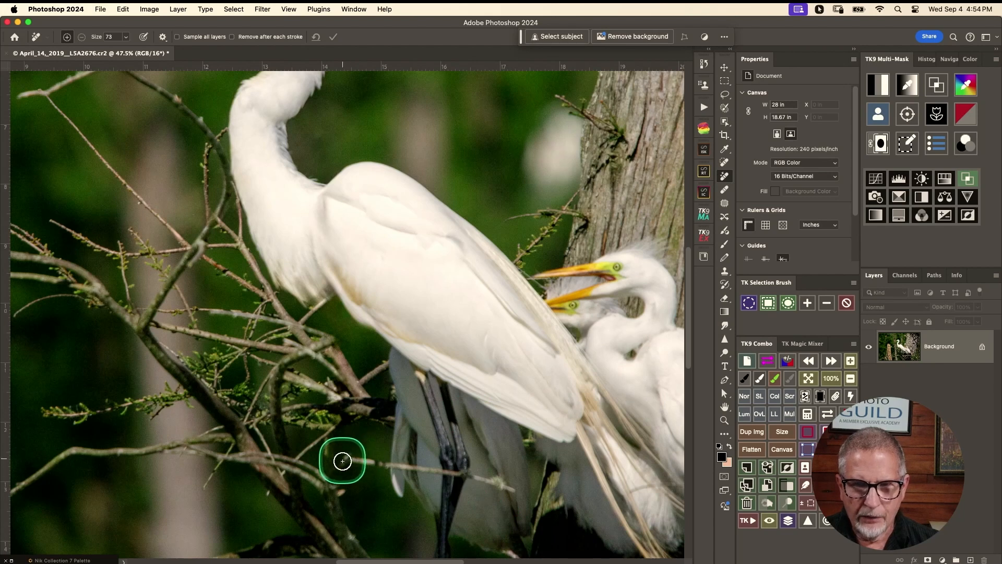
Step: With removal after each stroke off, mark the branch across the egret's legs and the short twig beneath its breast
left_click_drag(342, 461, 352, 462)
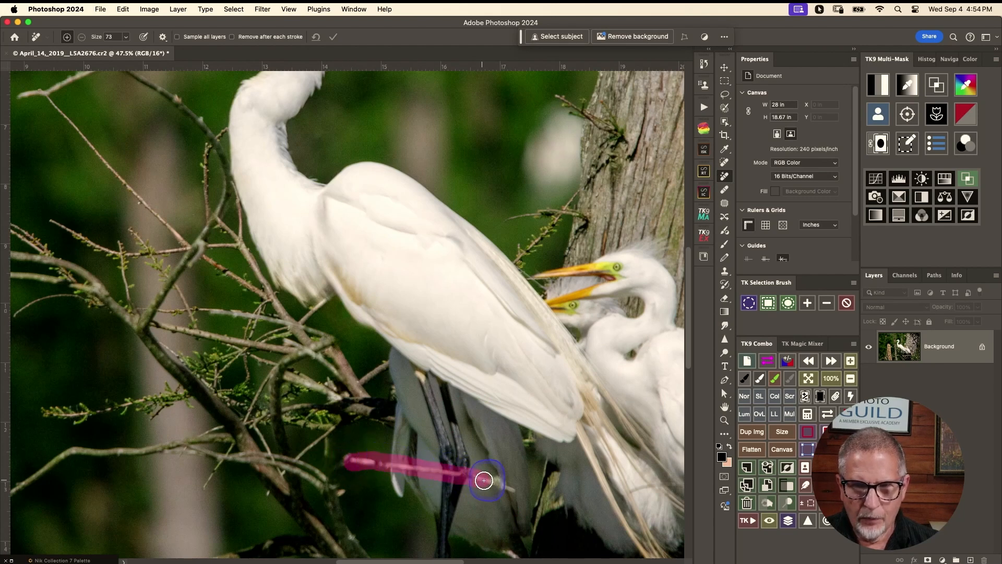
left_click_drag(521, 491, 521, 491)
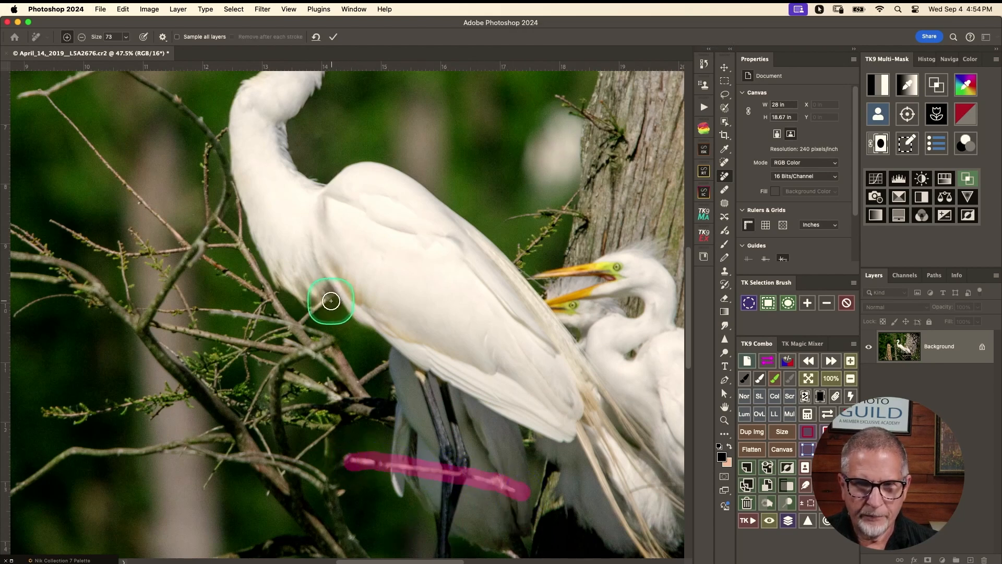
left_click_drag(317, 310, 319, 309)
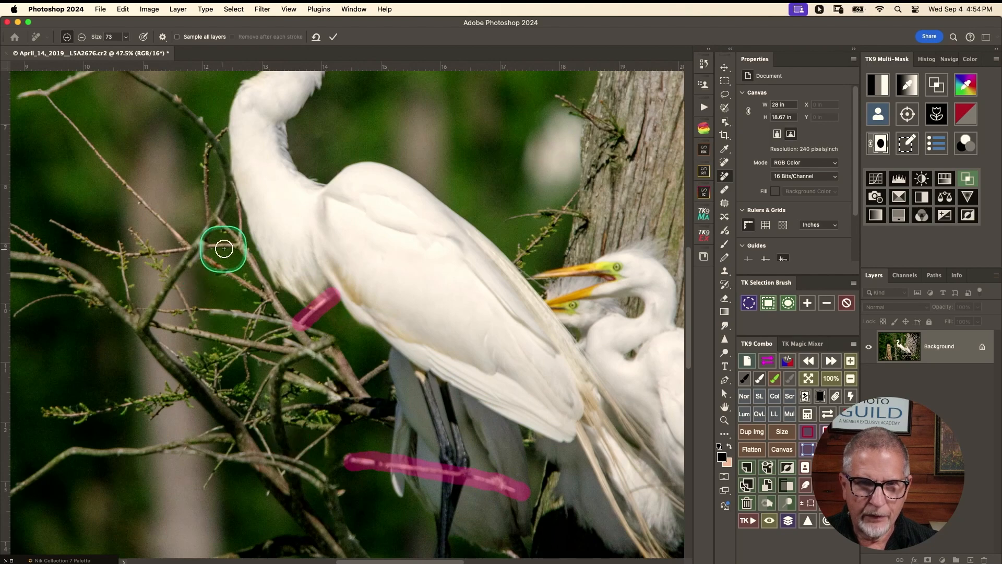
Step: Mark the branches in front of the egret's neck and chest, and apply the removal to all marked strokes at once
left_click_drag(278, 221, 352, 307)
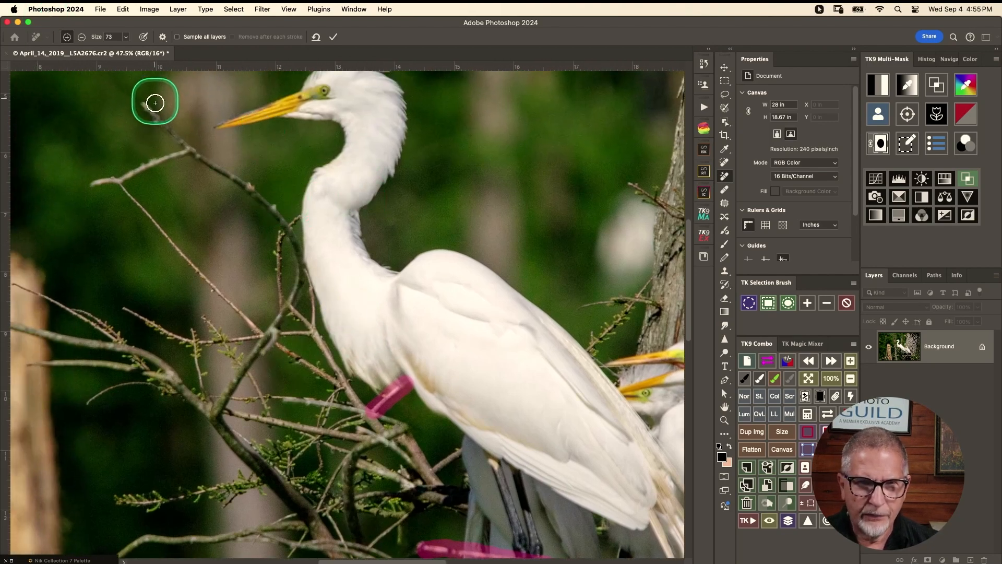
left_click_drag(146, 100, 144, 100)
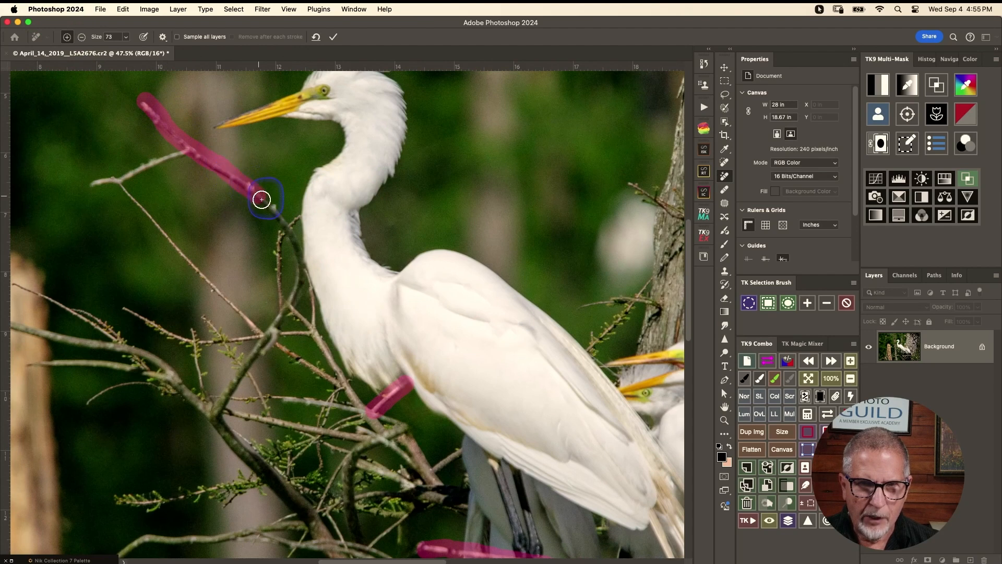
left_click_drag(297, 245, 293, 305)
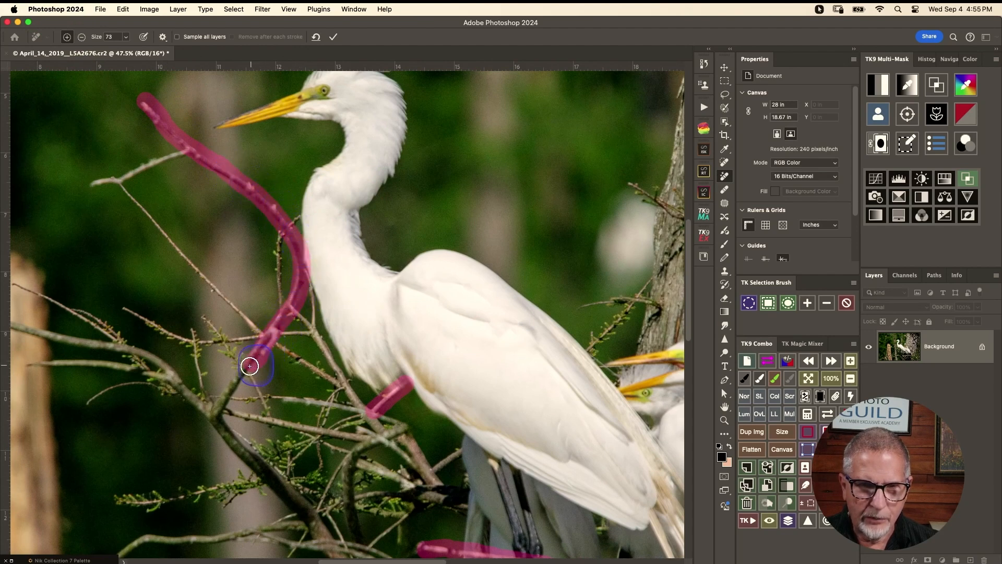
left_click_drag(249, 366, 219, 412)
mouse_move(89, 184)
left_mouse_down()
mouse_move(186, 152)
mouse_move(95, 182)
mouse_move(126, 189)
mouse_move(144, 213)
left_mouse_up()
left_click_drag(186, 254, 264, 343)
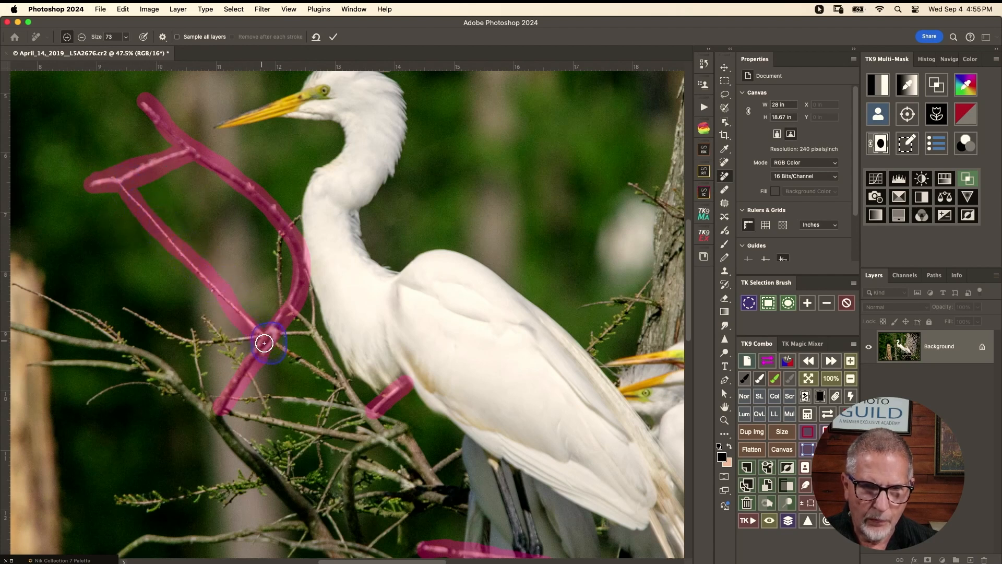
mouse_move(305, 257)
left_mouse_down()
mouse_move(280, 235)
mouse_move(301, 216)
left_mouse_up()
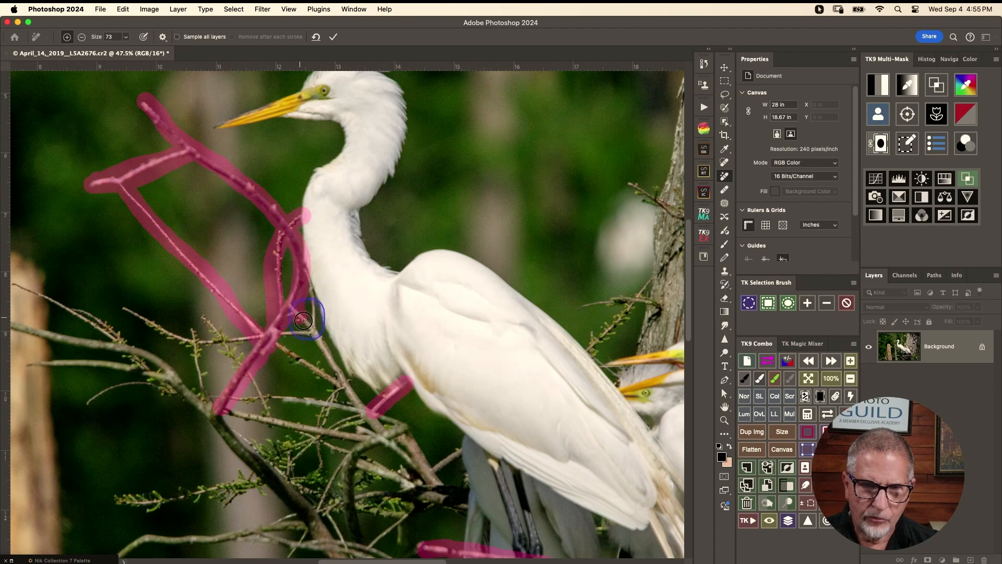
left_click_drag(324, 354, 345, 393)
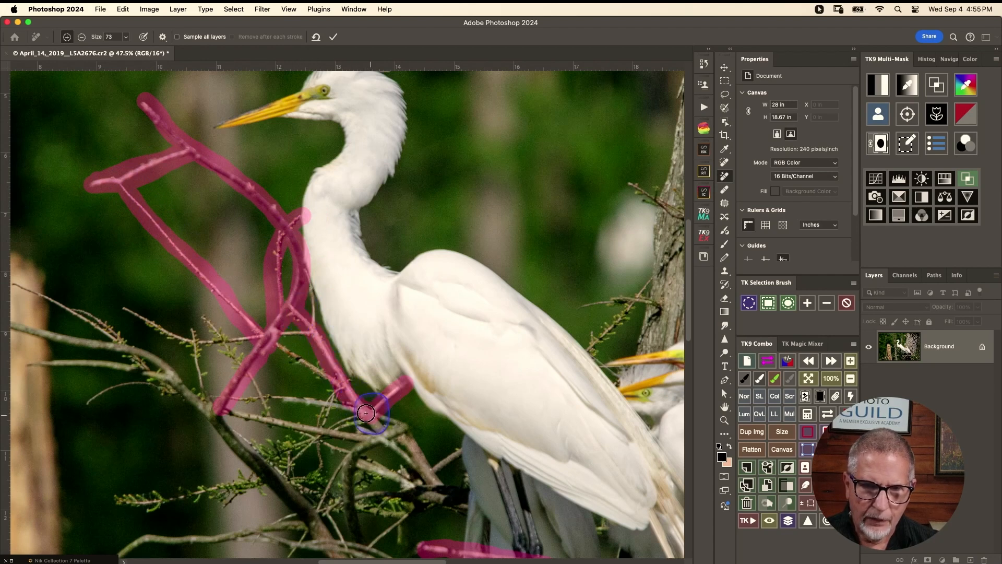
left_click_drag(307, 288, 319, 331)
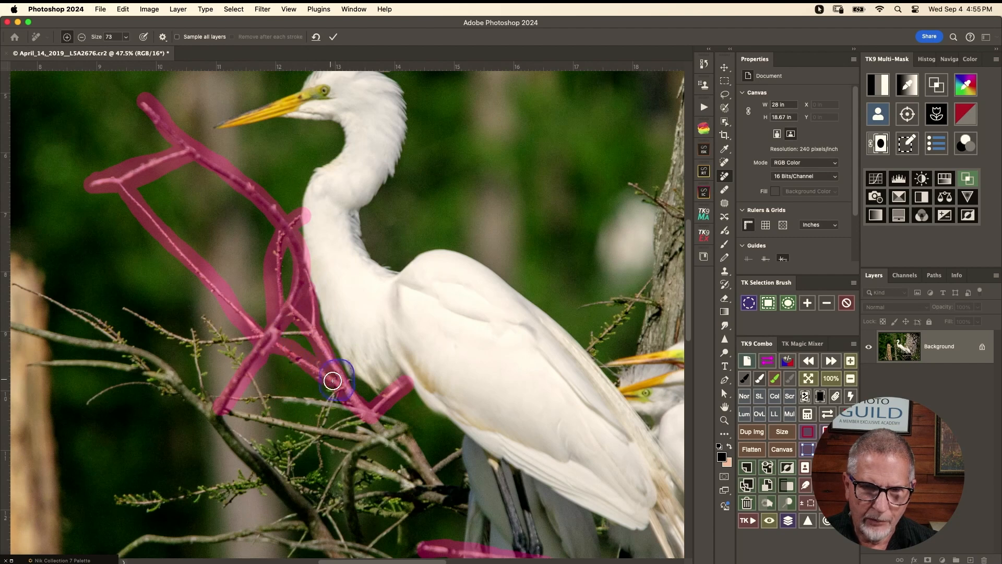
mouse_move(595, 546)
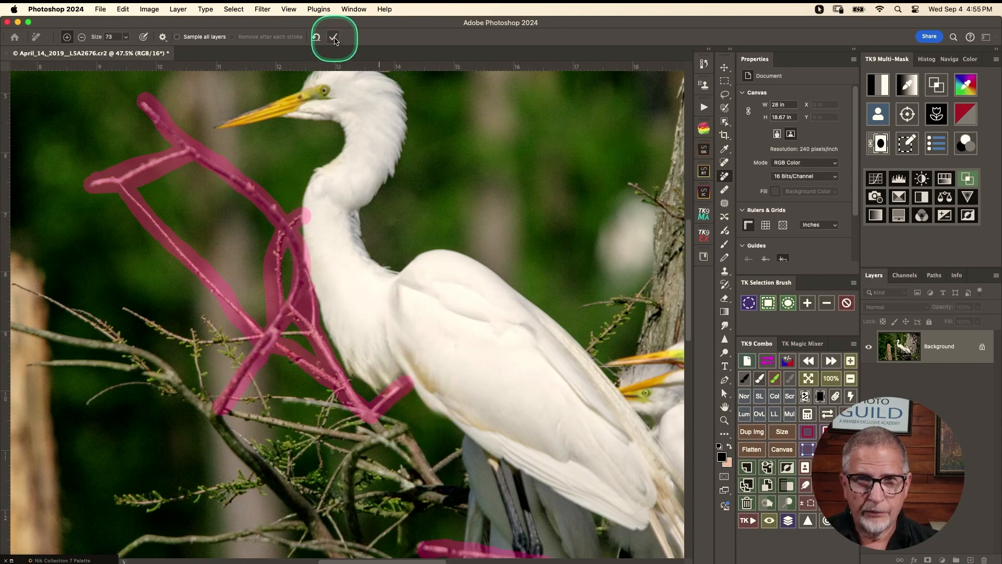
left_click(333, 37)
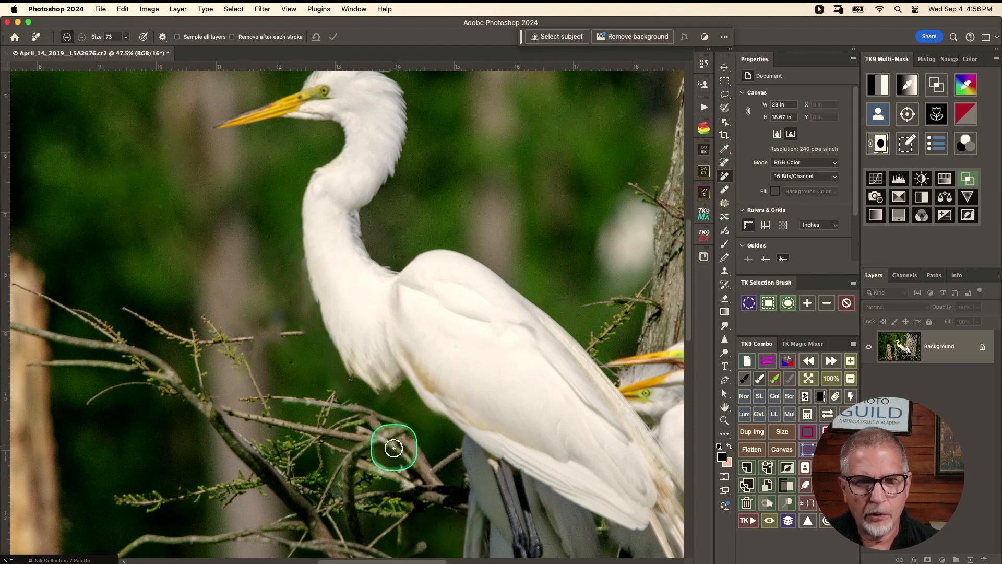
Step: Mark the leftover detached twigs in front of the egret's chest and remove them together
left_click_drag(121, 304, 187, 340)
left_click_drag(302, 333, 308, 332)
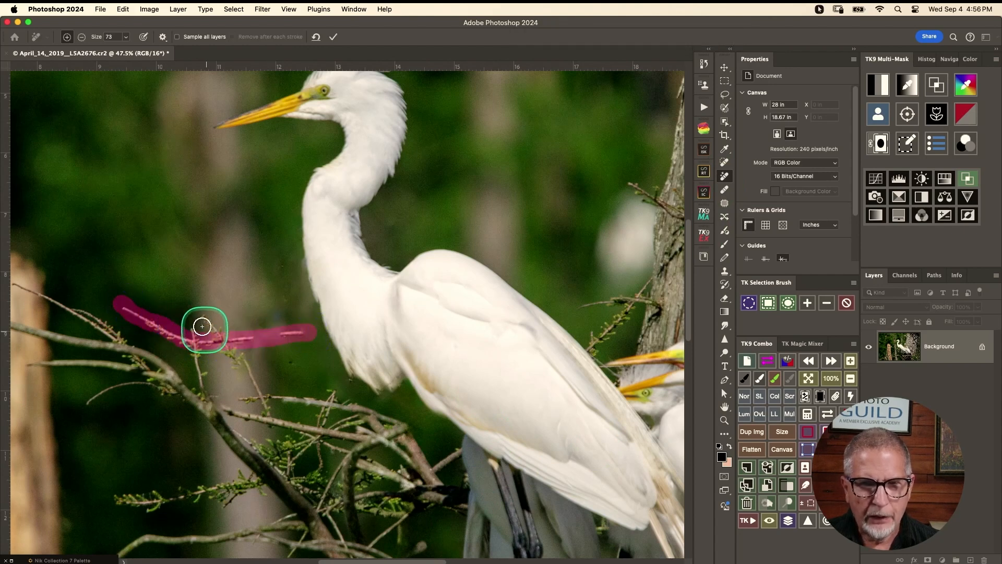
left_click_drag(205, 310, 252, 368)
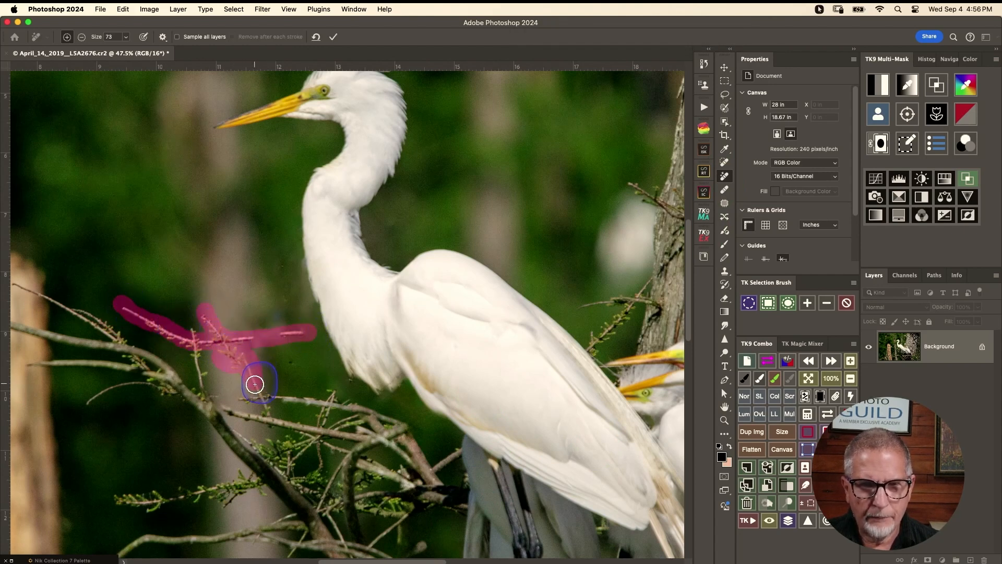
mouse_move(270, 412)
left_mouse_down()
mouse_move(194, 336)
mouse_move(205, 385)
mouse_move(217, 366)
left_mouse_up()
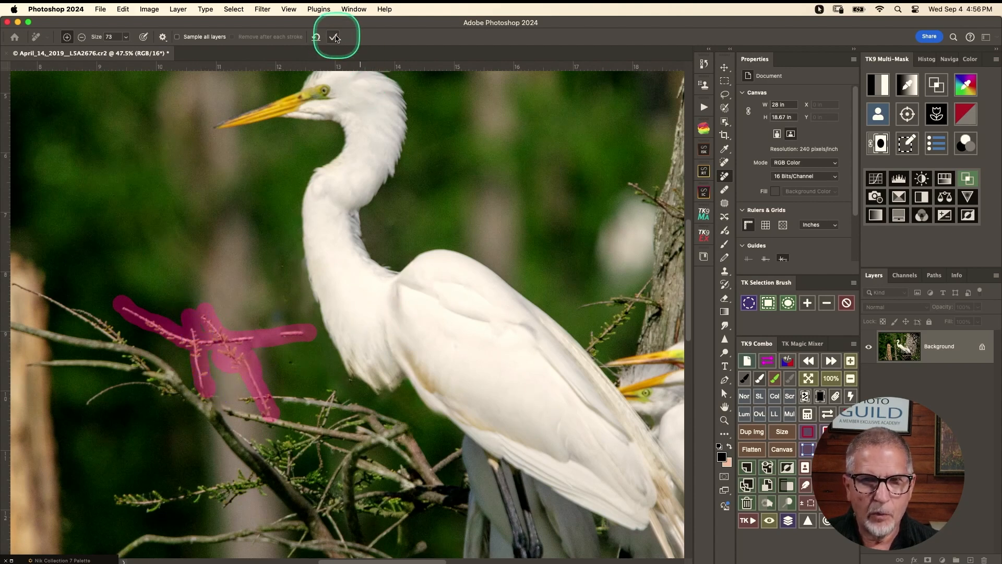
left_click(333, 37)
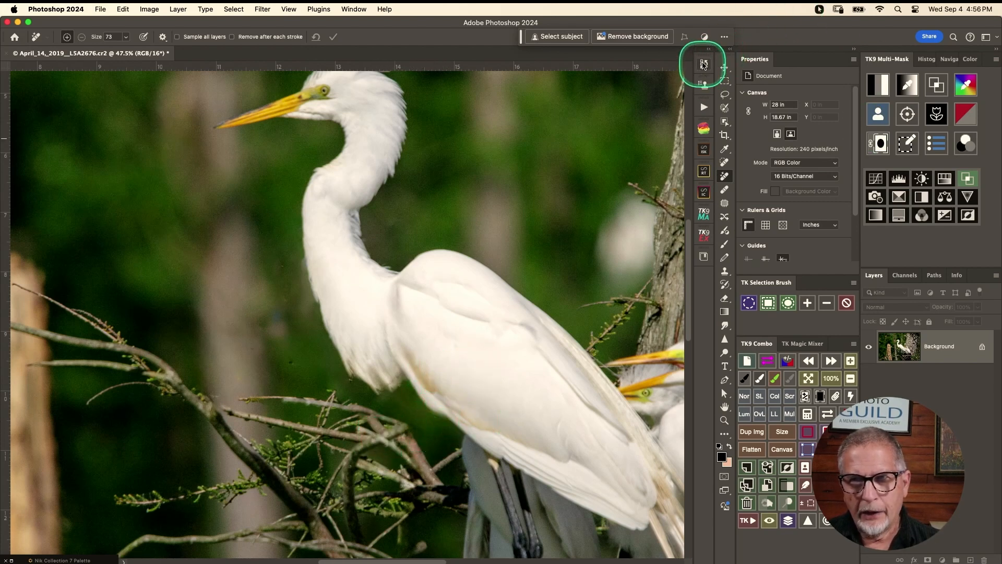
Step: Revert the egret photo to its originally opened state using the history snapshot
left_click(704, 63)
left_click(632, 77)
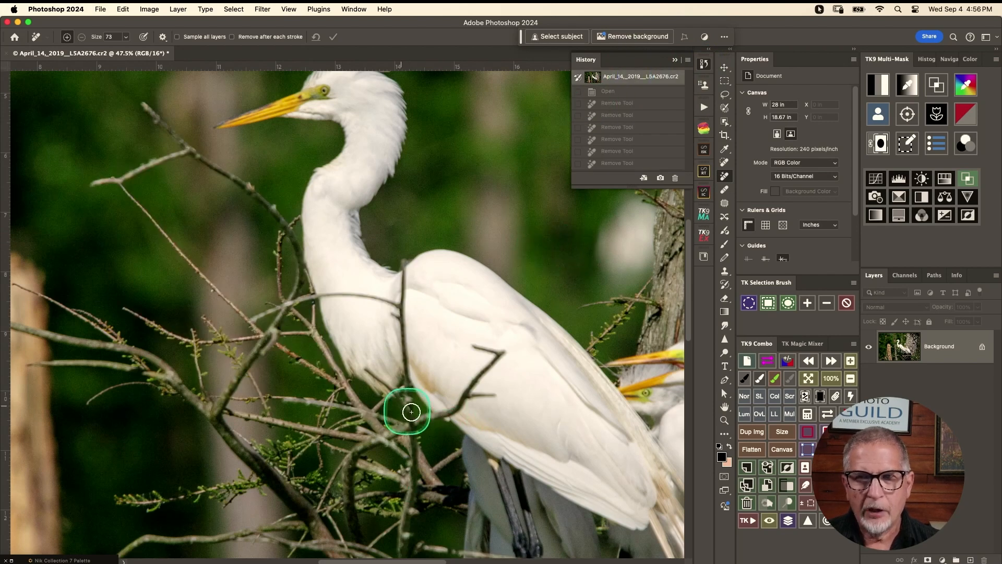
Step: With the Selection Brush at size 80, paint a selection over the branches crossing the egret's wing and chest
left_click(725, 108)
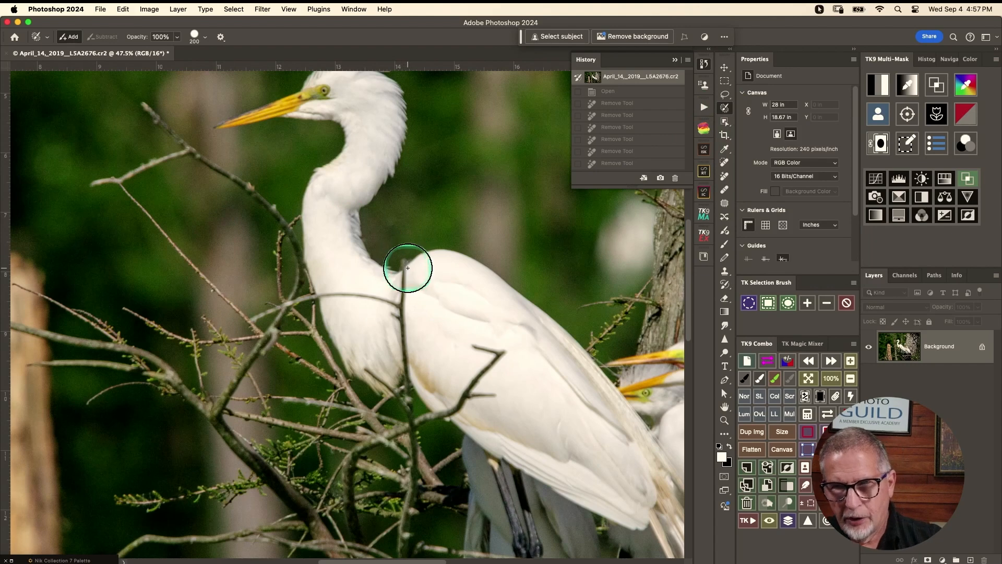
key("bracketleft")
key("bracketleft")
key("bracketleft")
key("bracketleft")
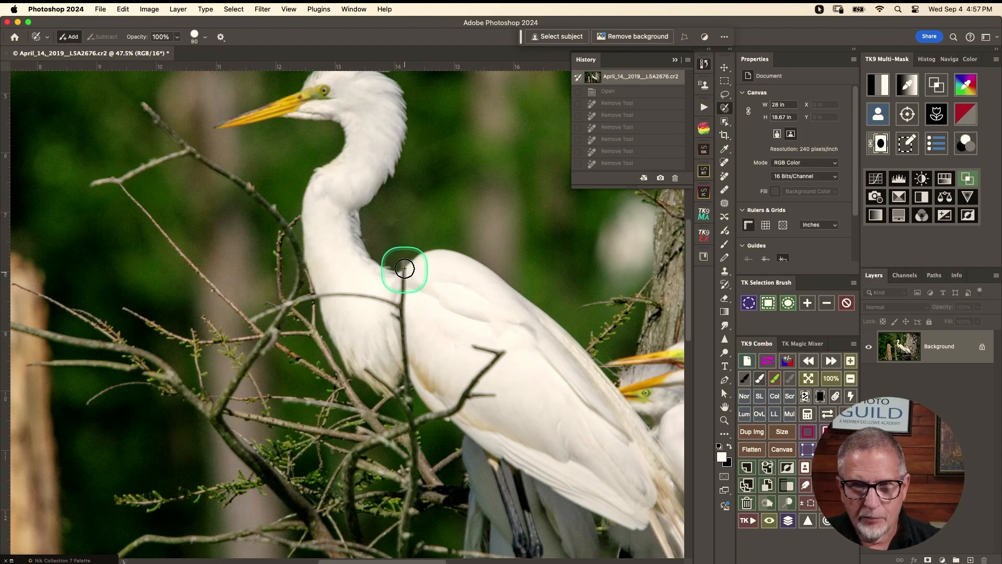
mouse_move(403, 263)
left_mouse_down()
mouse_move(413, 423)
mouse_move(463, 405)
mouse_move(502, 353)
mouse_move(467, 346)
mouse_move(502, 353)
mouse_move(470, 403)
mouse_move(496, 395)
left_mouse_up()
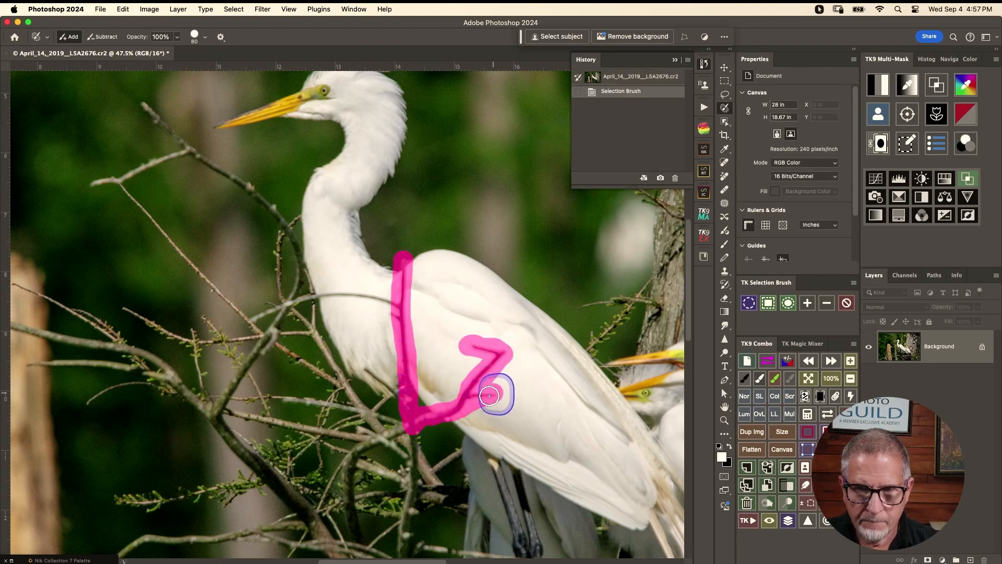
mouse_move(398, 312)
left_mouse_down()
mouse_move(400, 291)
mouse_move(362, 290)
mouse_move(269, 306)
mouse_move(245, 321)
left_mouse_up()
Step: Add the branches in front of the egret's neck, down to the thick limb beneath its breast, to the brushed selection
left_click_drag(151, 110, 140, 95)
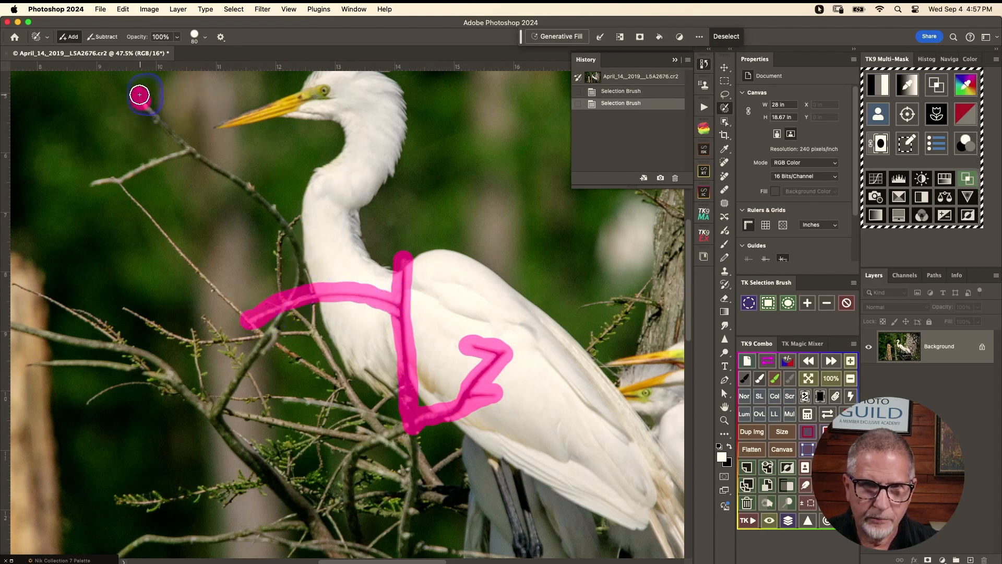
mouse_move(290, 232)
left_mouse_down()
mouse_move(295, 284)
mouse_move(286, 294)
left_mouse_up()
mouse_move(308, 213)
left_mouse_down()
mouse_move(280, 238)
mouse_move(271, 300)
left_mouse_up()
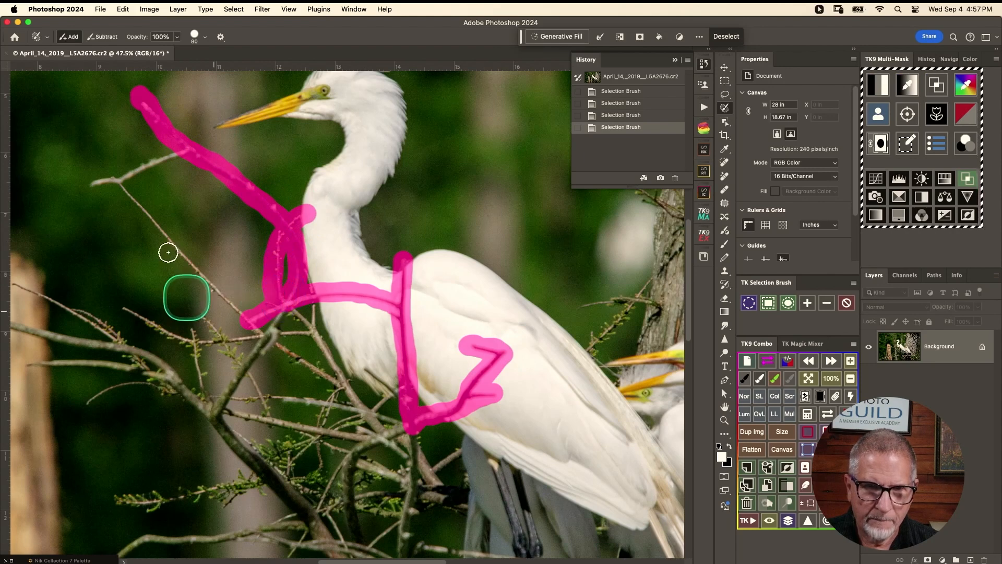
left_click_drag(190, 152, 135, 167)
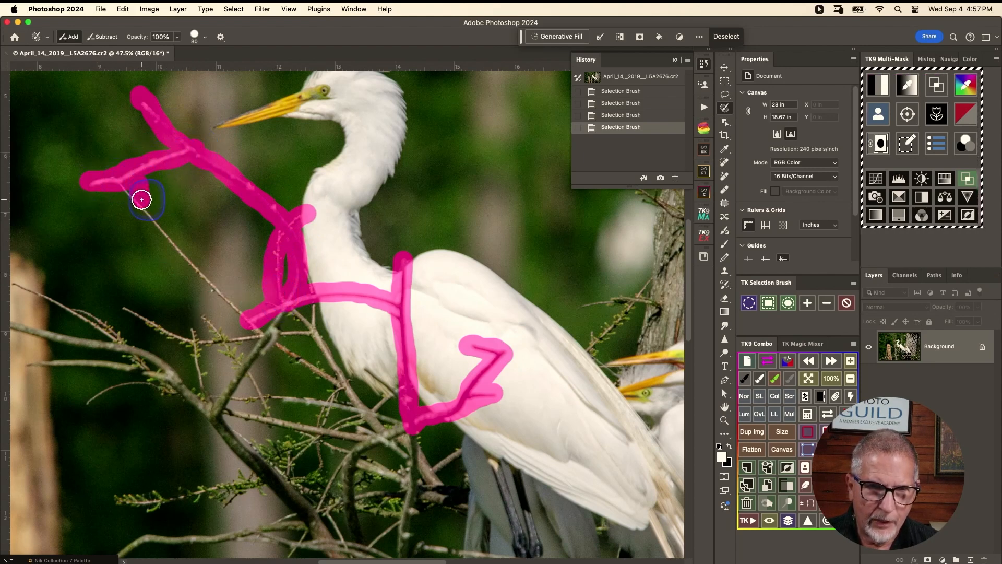
mouse_move(161, 225)
left_mouse_down()
mouse_move(254, 330)
mouse_move(310, 332)
mouse_move(369, 417)
left_mouse_up()
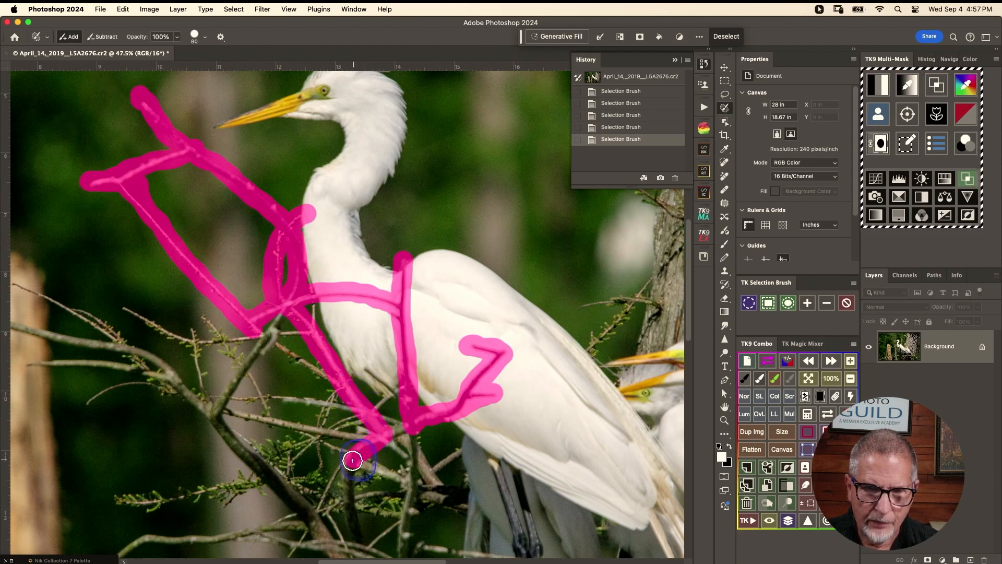
Step: Extend the selection over the branch below the breast, and cover the thin twigs around the chest with a smaller brush
left_click_drag(348, 502, 355, 543)
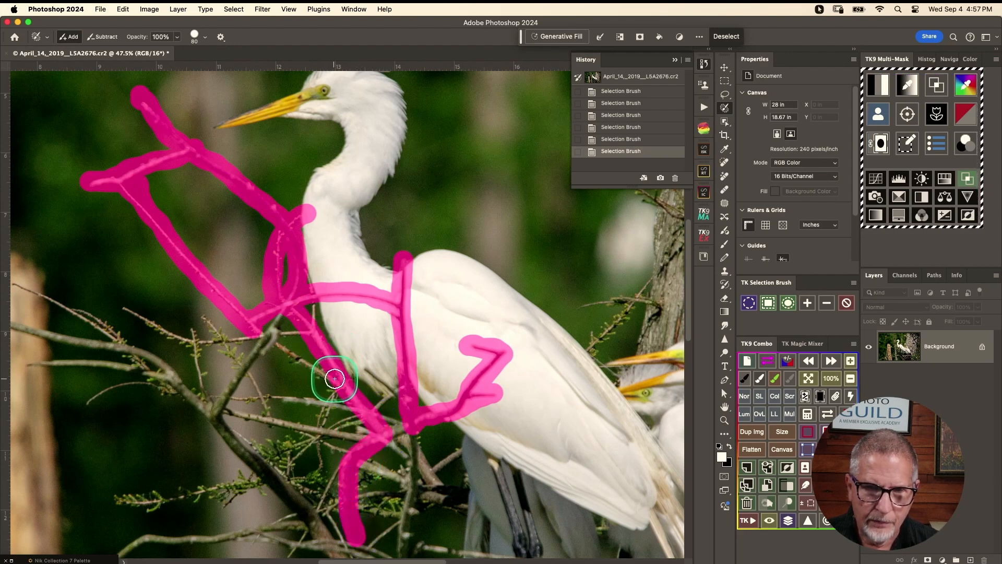
mouse_move(299, 341)
left_mouse_down()
mouse_move(328, 358)
mouse_move(287, 334)
left_mouse_up()
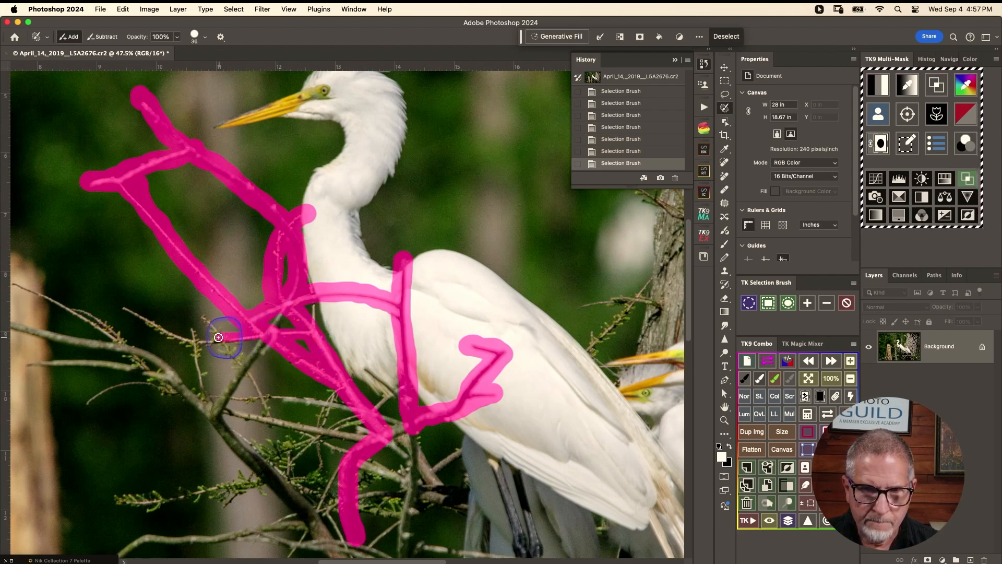
left_click_drag(135, 312, 121, 305)
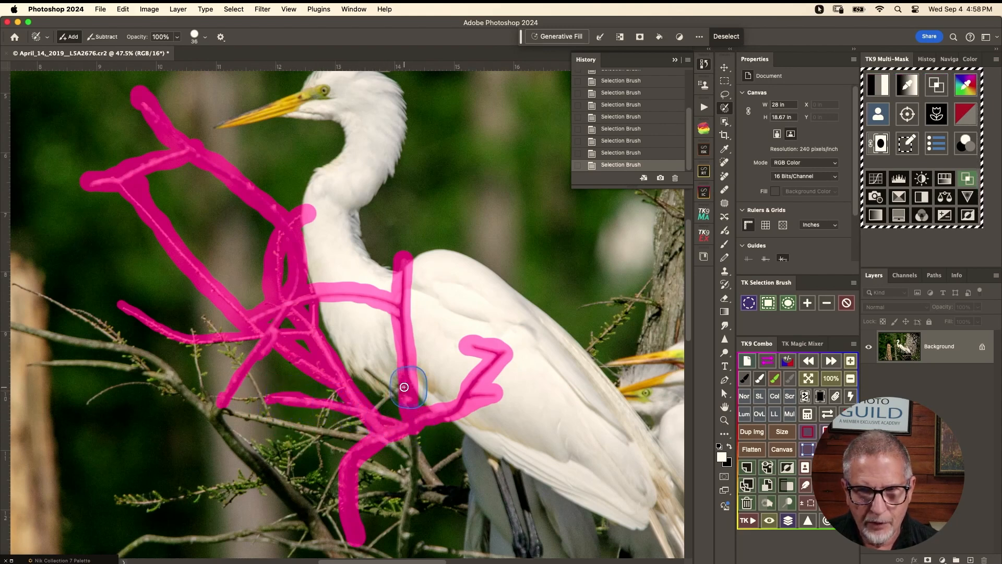
mouse_move(390, 396)
left_mouse_down()
mouse_move(363, 365)
mouse_move(398, 408)
left_mouse_up()
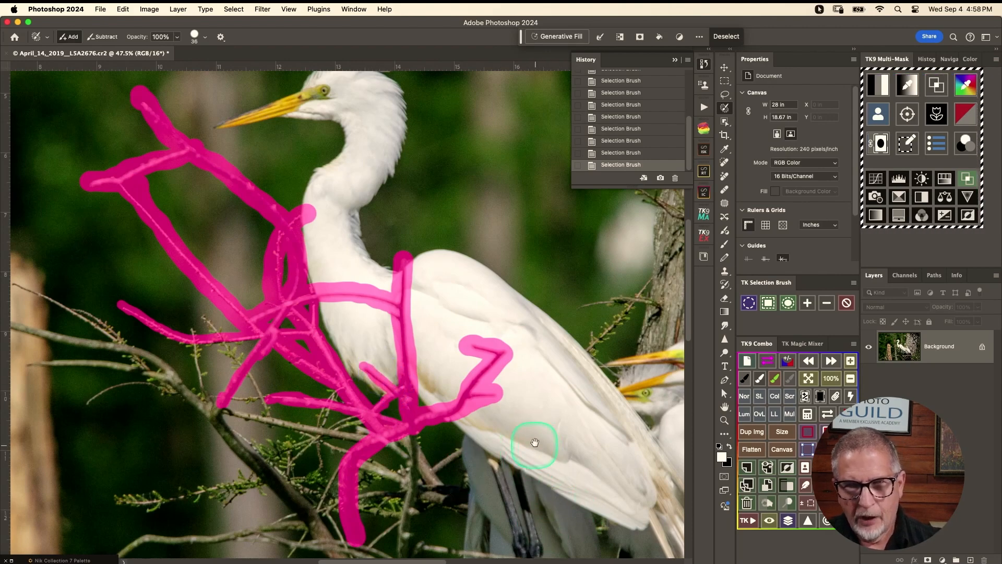
Step: Add the thin branch crossing the egret's legs to the brushed selection and run Generative Fill without a prompt
left_click_drag(535, 442, 480, 264)
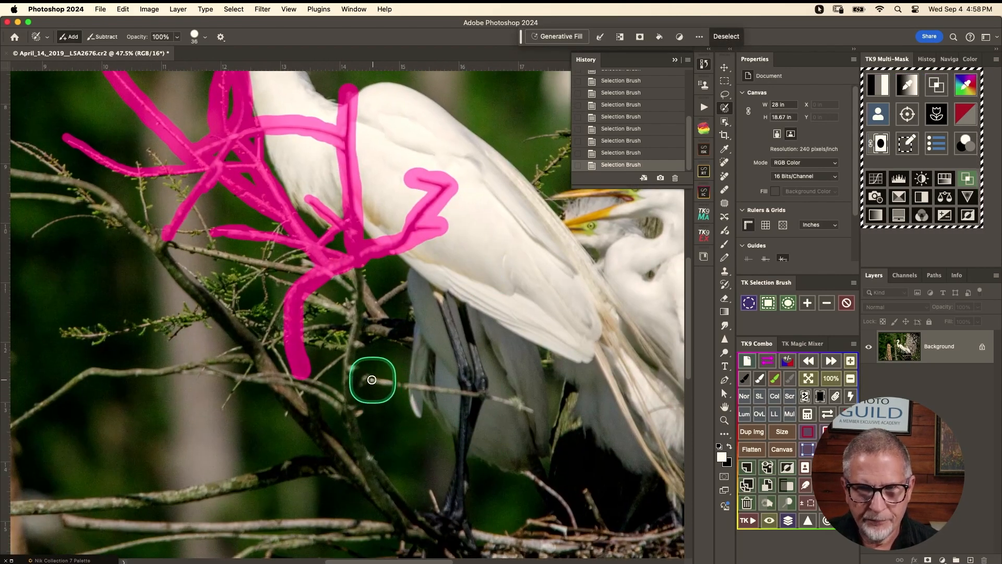
left_click_drag(367, 380, 377, 379)
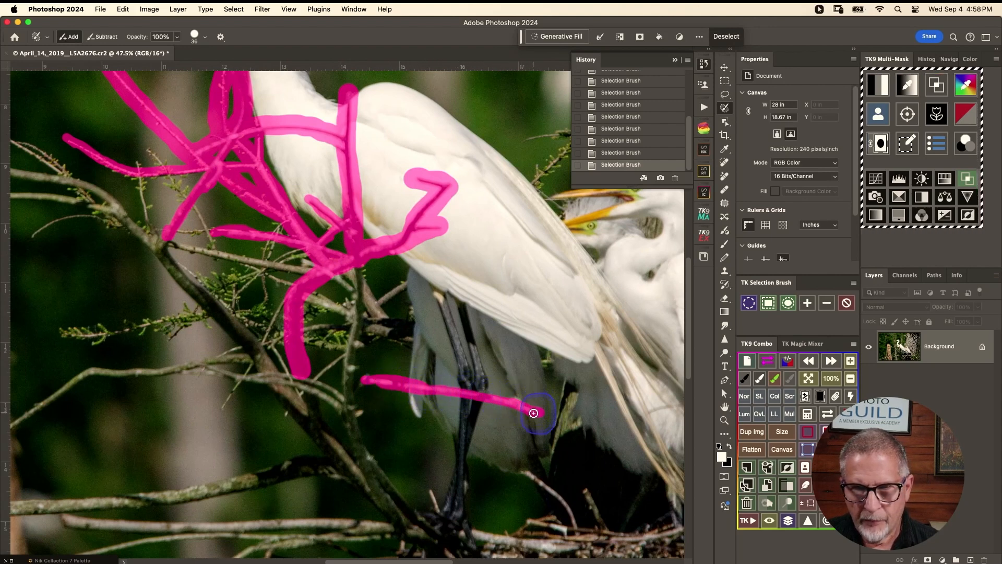
left_click_drag(533, 413, 540, 413)
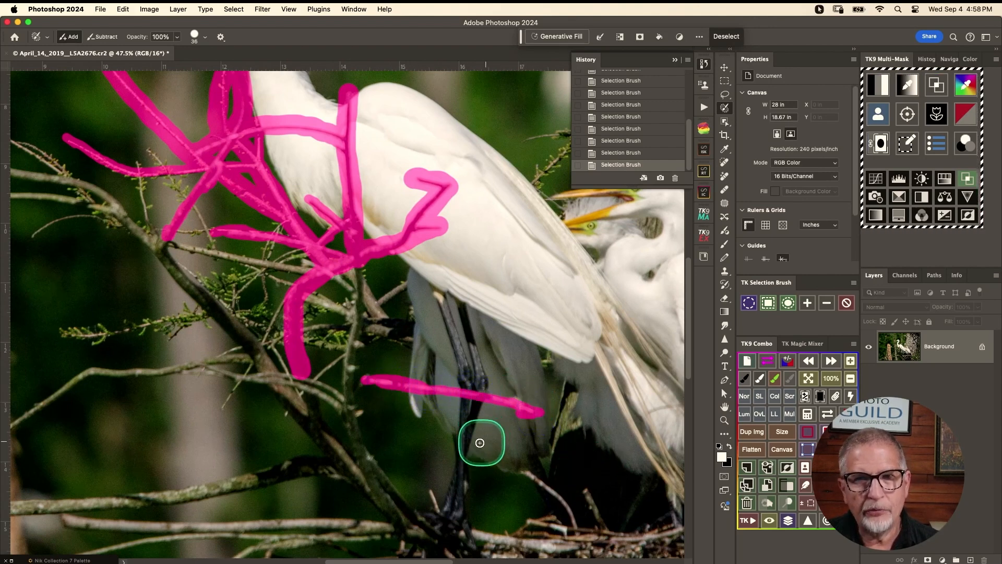
left_click(563, 38)
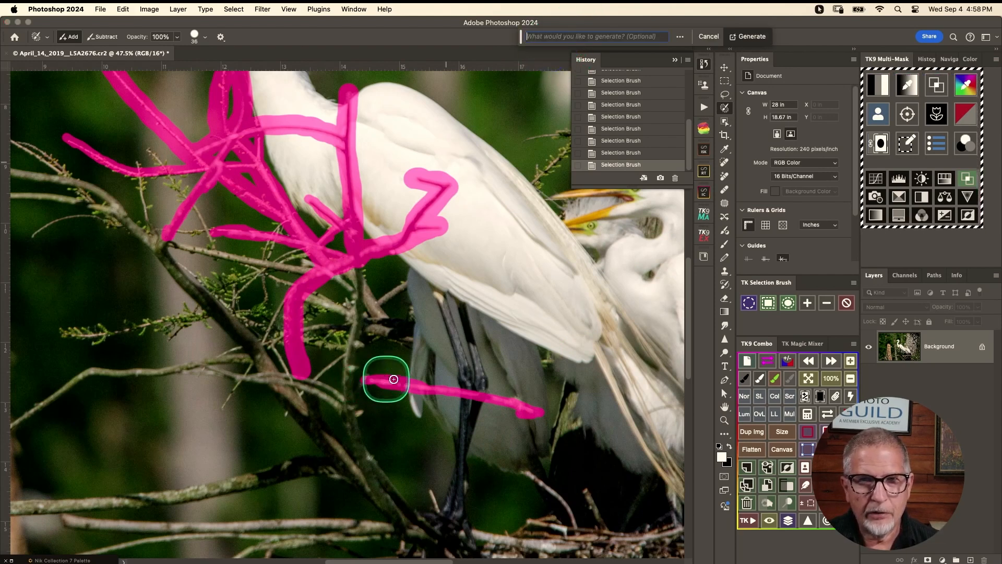
left_click(755, 41)
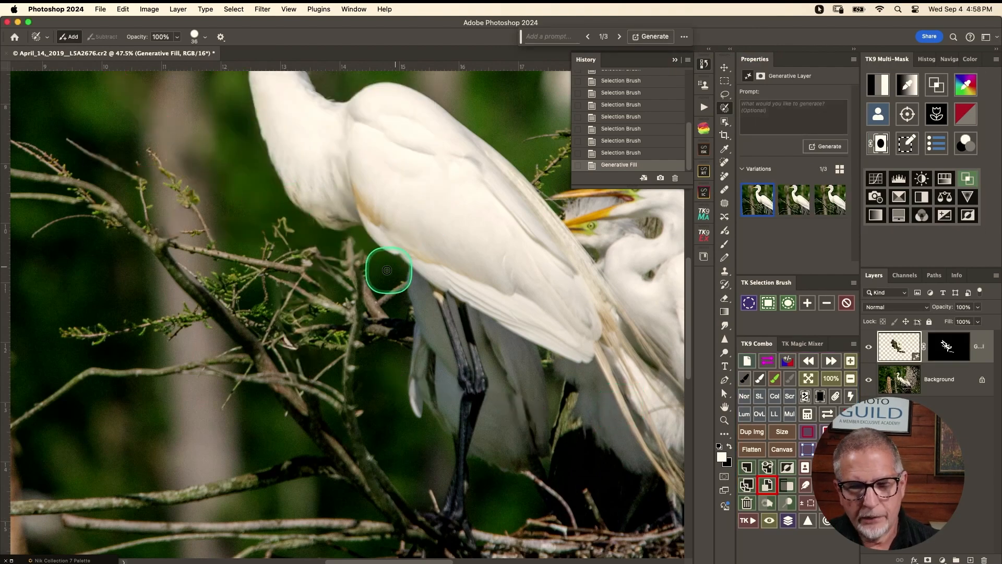
Step: Compare the Generative Fill variations around the egret's neck and chest, switching to the second and third
left_click_drag(394, 177, 445, 318)
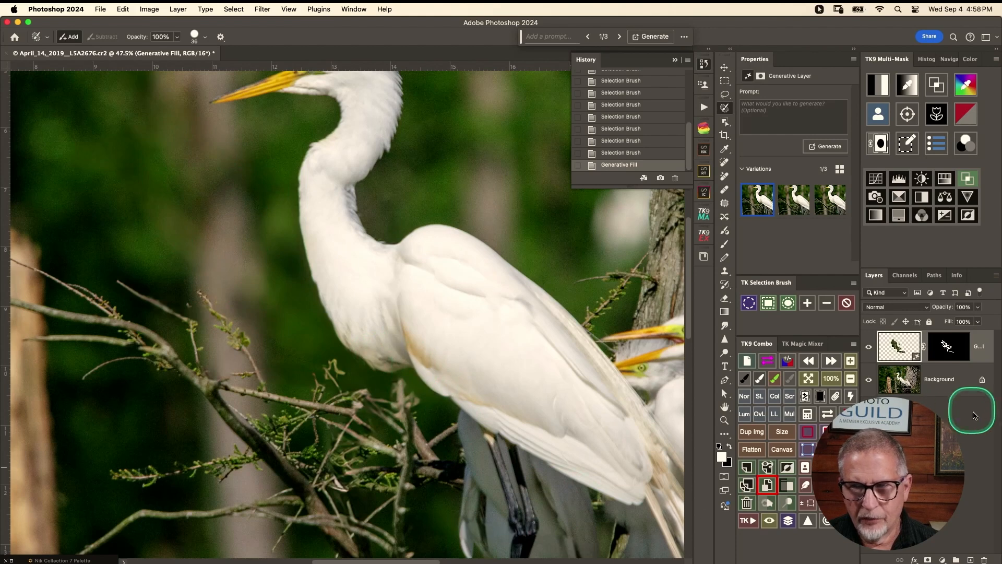
left_click(794, 197)
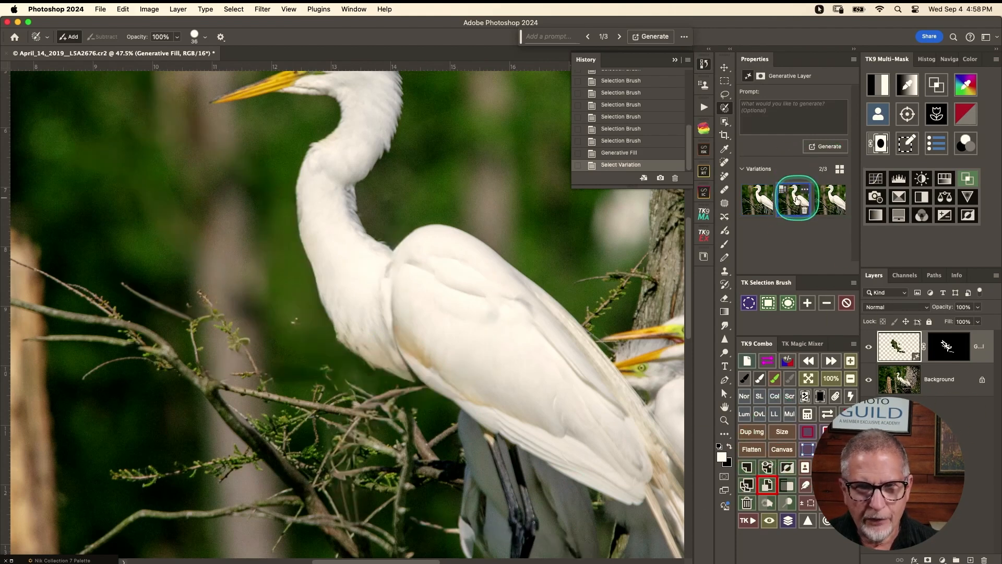
left_click(834, 198)
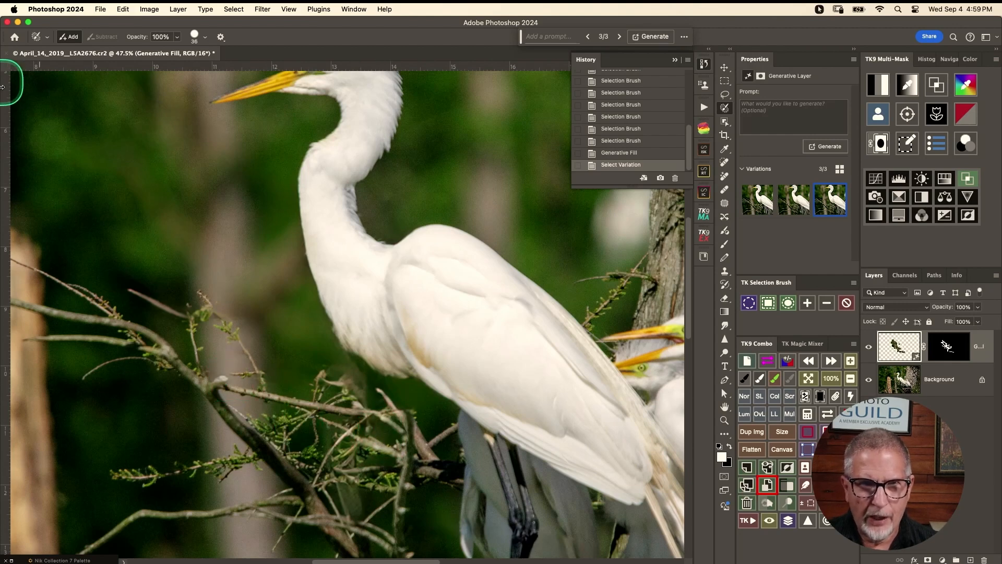
Step: Close the egret document without saving and switch back to Lightroom Classic
left_click(16, 55)
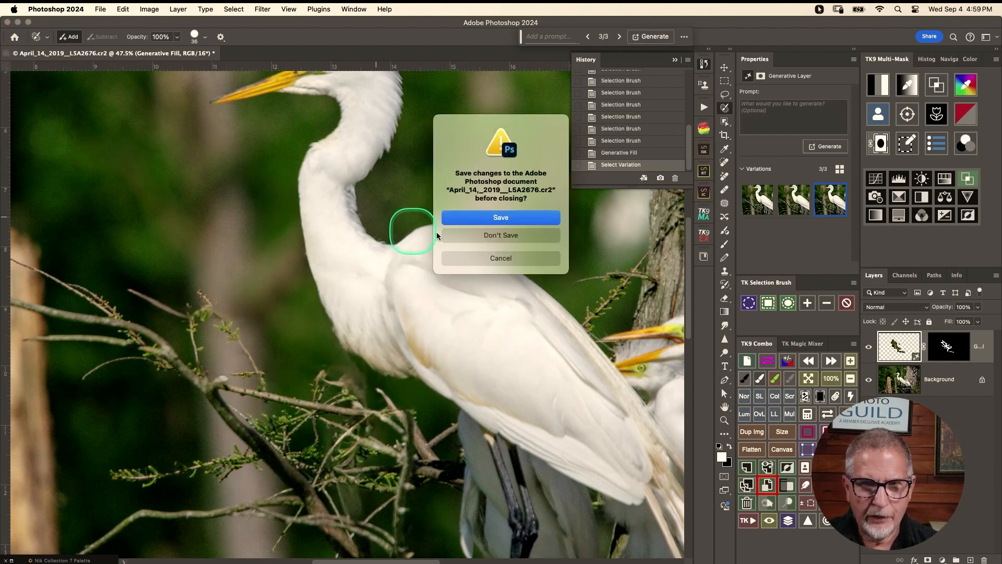
left_click(497, 235)
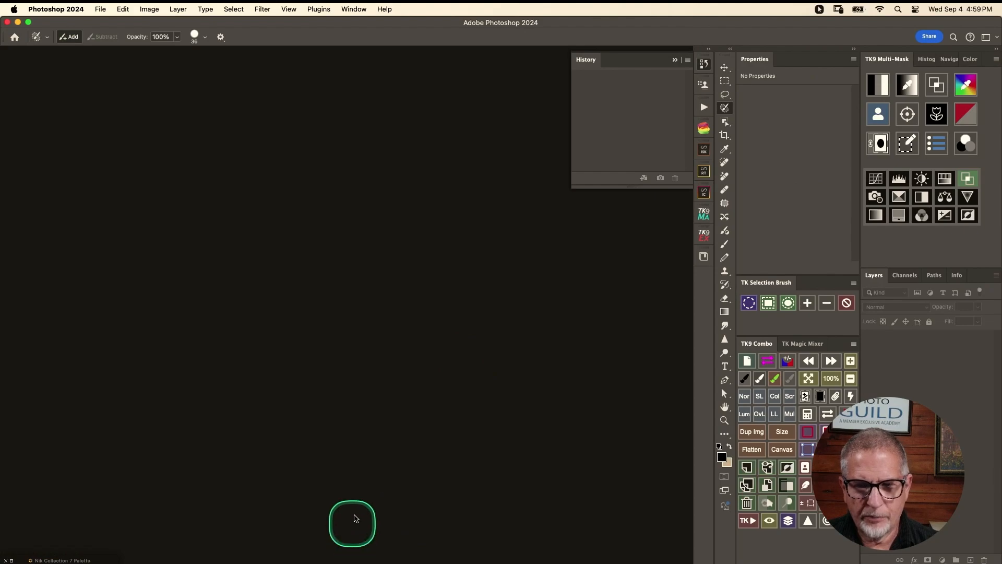
key("super+Tab")
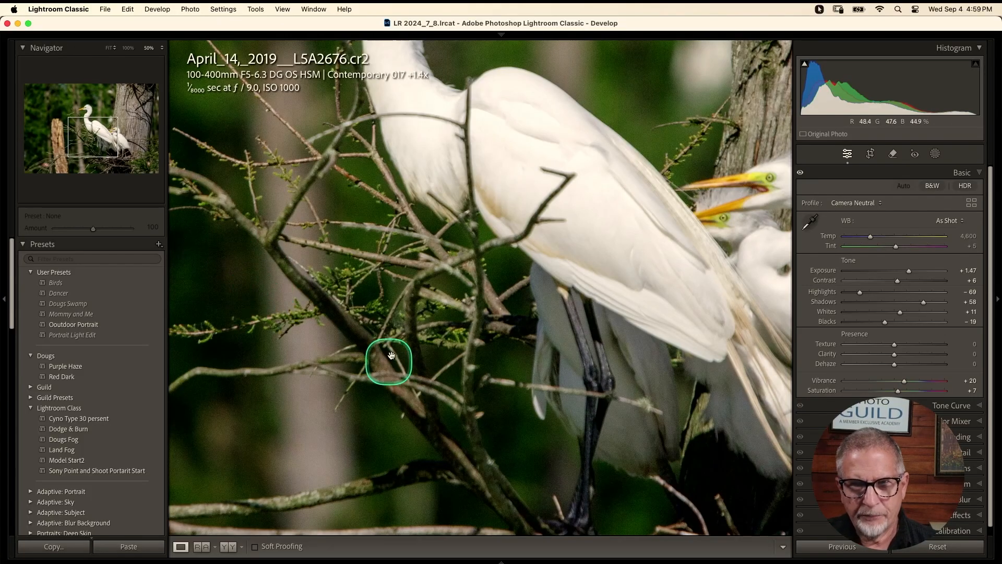
Step: Open 20211001__DSF0902.jpg, the photo of the woman with the horse, and fit the whole image in view
mouse_move(509, 562)
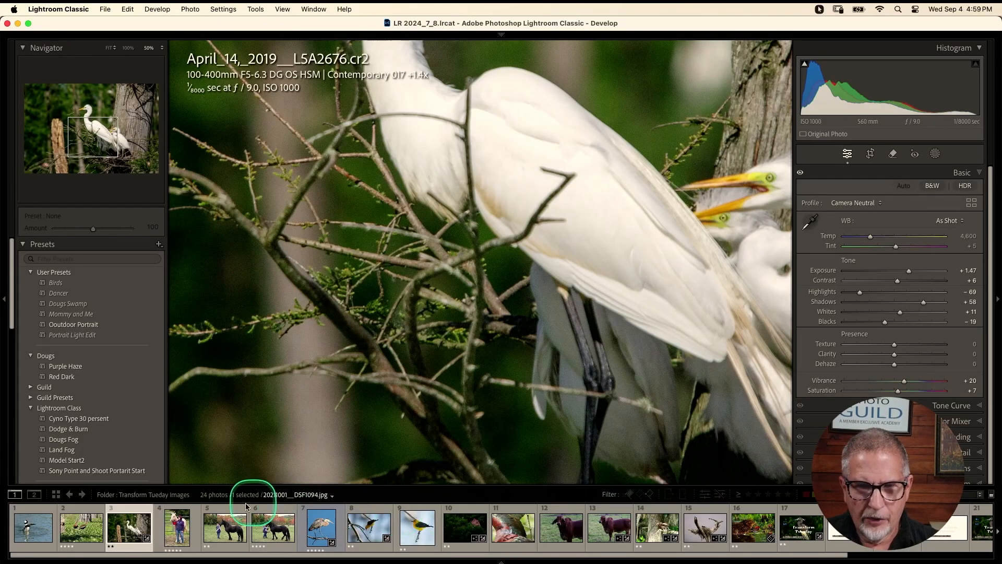
left_click(177, 530)
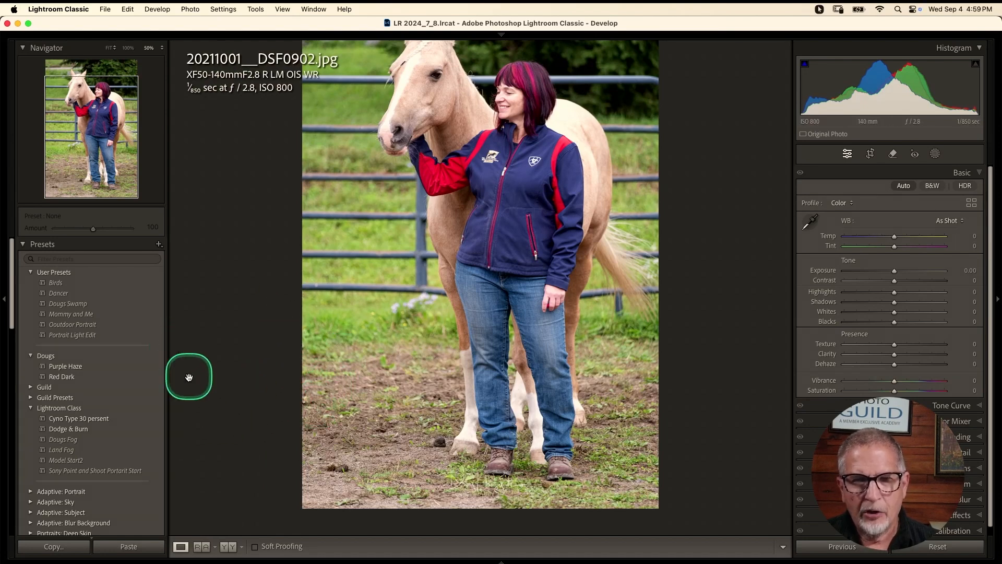
left_click(110, 47)
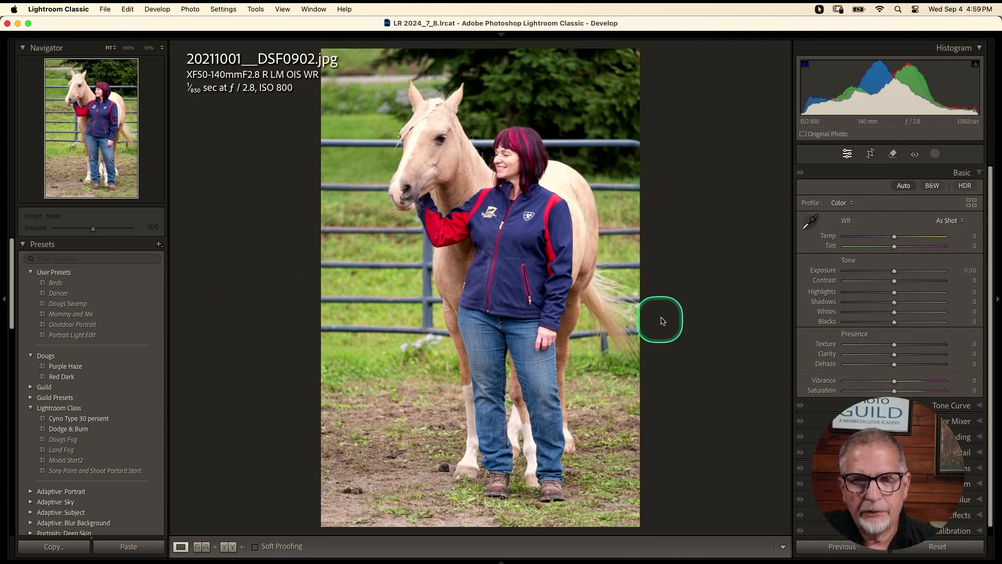
Step: With the generative Remove tool, brush over the top fence rail behind the woman's head and in front of the horse's face
left_click(893, 153)
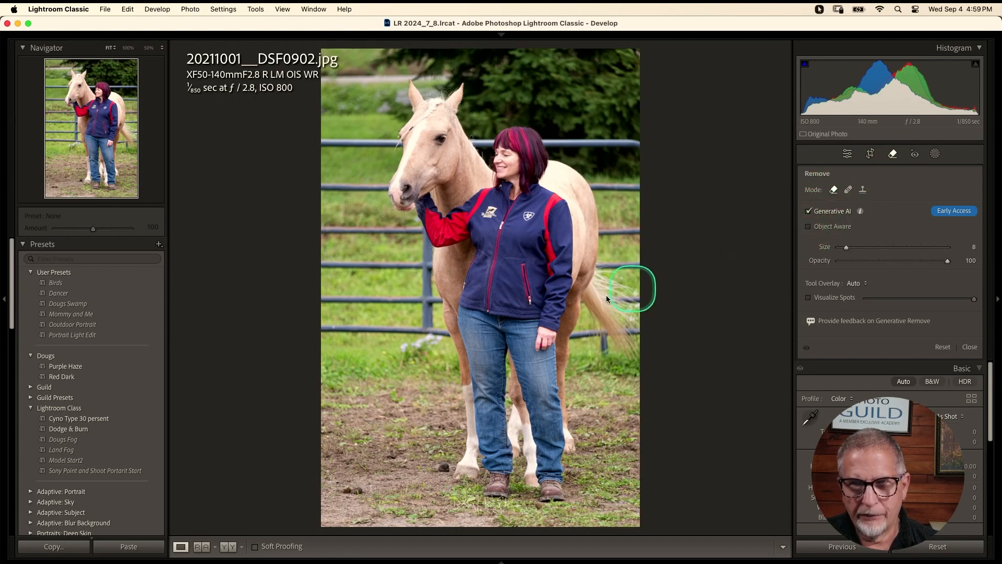
left_click(538, 141)
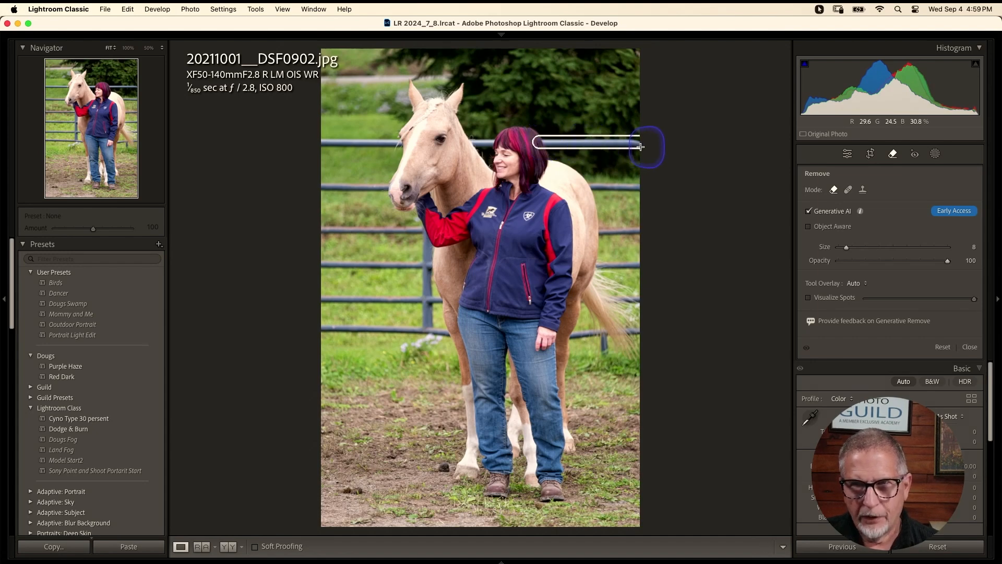
left_click_drag(640, 147, 640, 147)
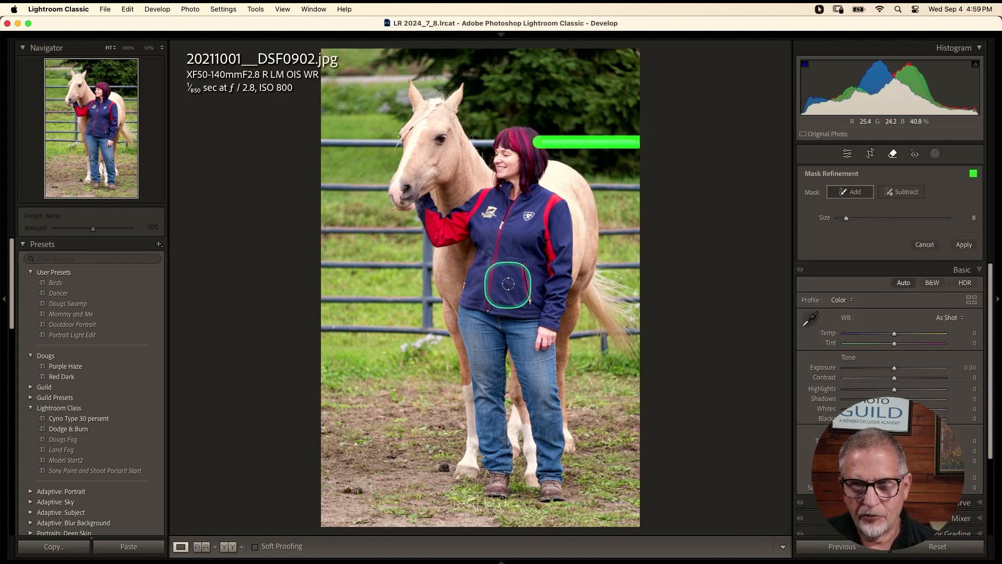
left_click(403, 143)
mouse_move(402, 143)
left_mouse_down()
mouse_move(330, 144)
mouse_move(359, 156)
mouse_move(329, 142)
left_mouse_up()
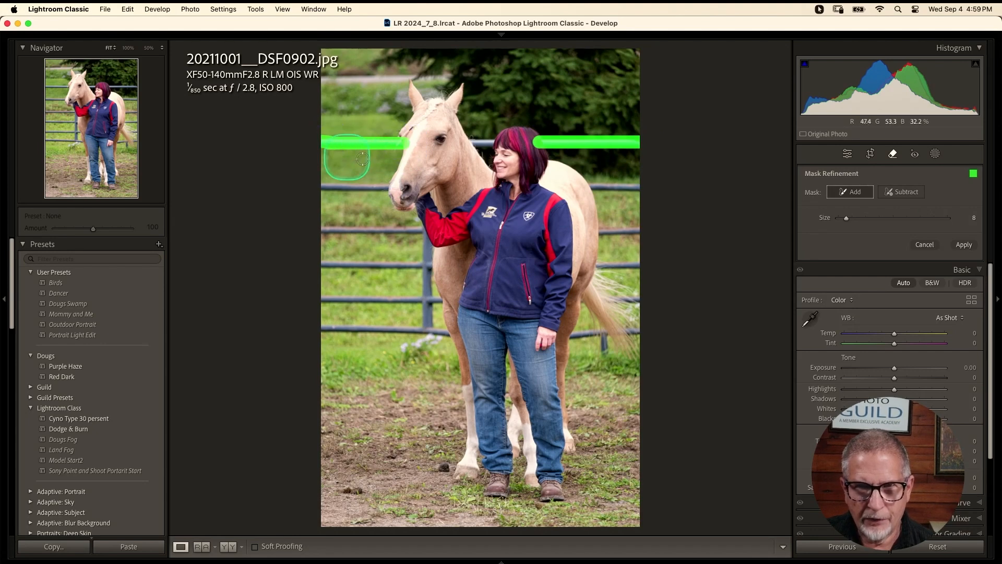
Step: Extend the removal mask over the lower fence rails in front of the horse and the vertical post beside its chest
left_click_drag(399, 186, 315, 186)
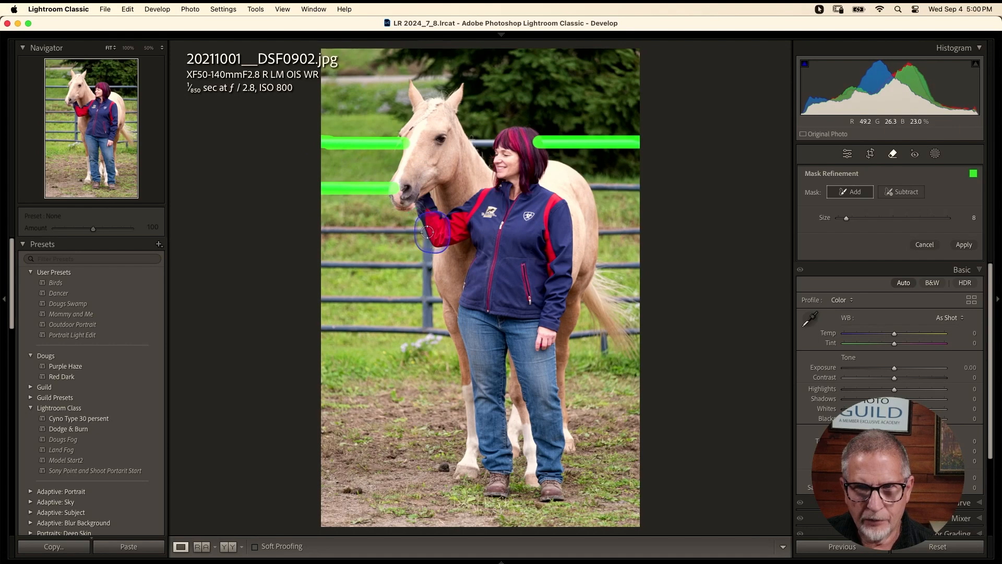
left_click_drag(427, 232, 310, 233)
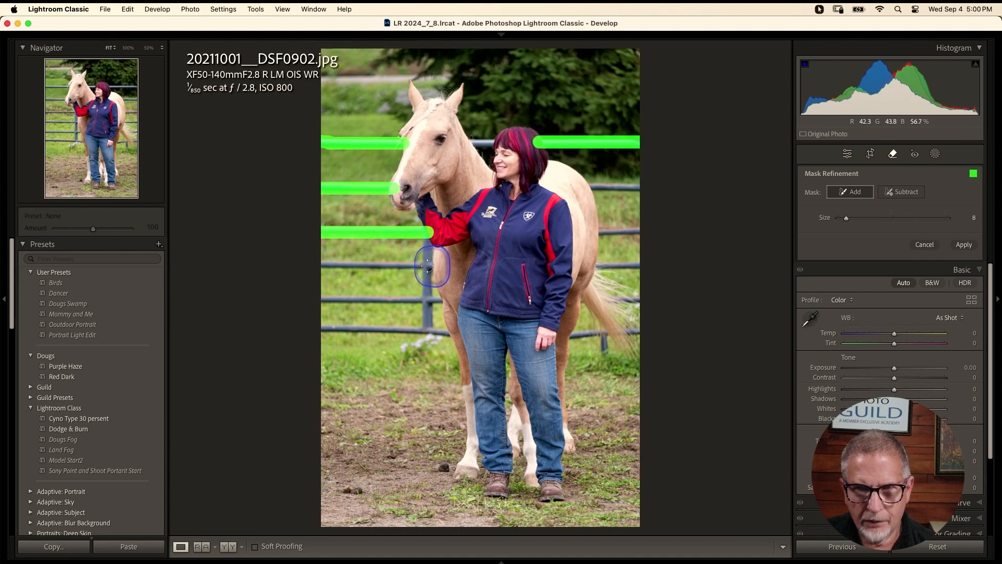
left_click_drag(427, 266, 311, 266)
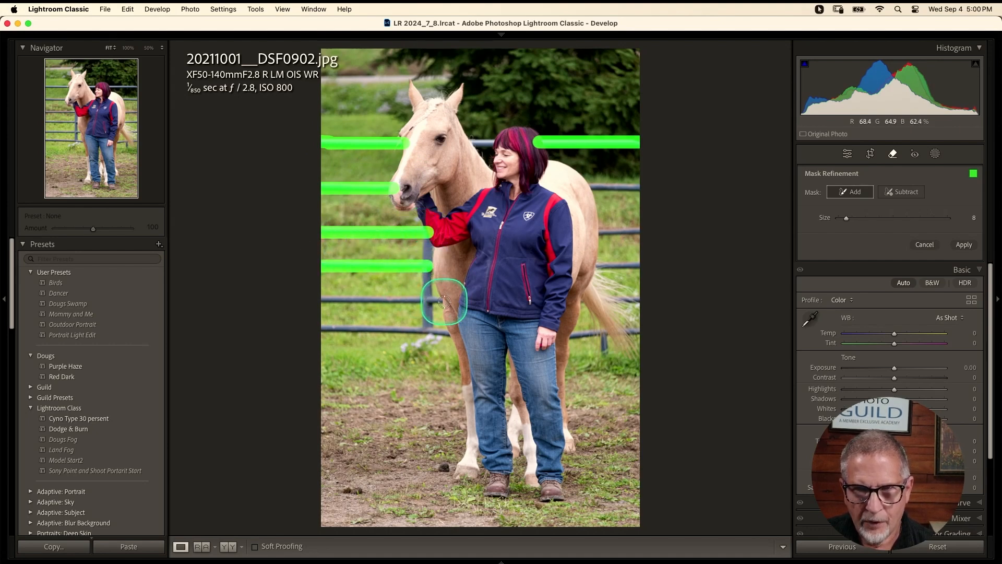
left_click_drag(444, 300, 318, 298)
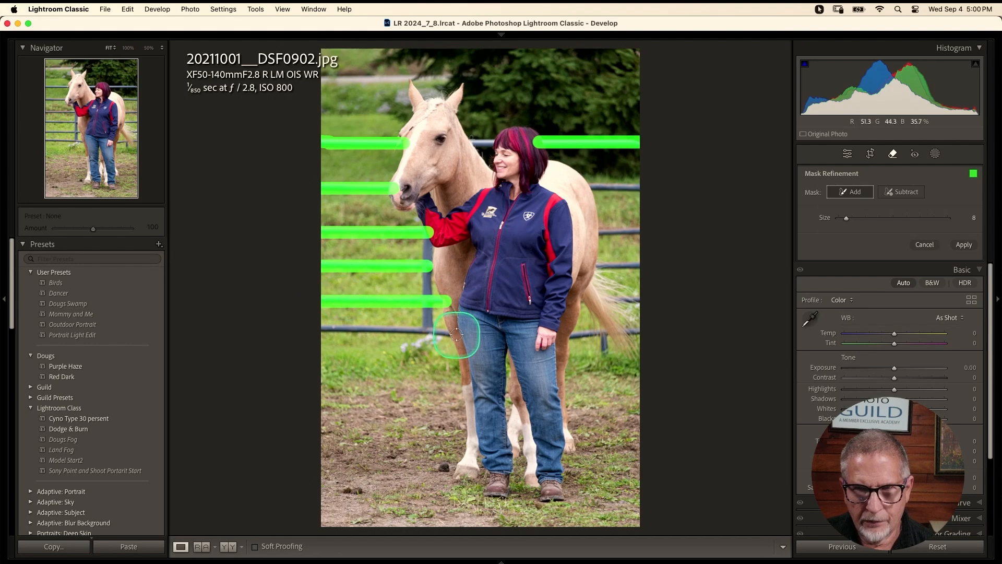
left_click_drag(454, 334, 301, 328)
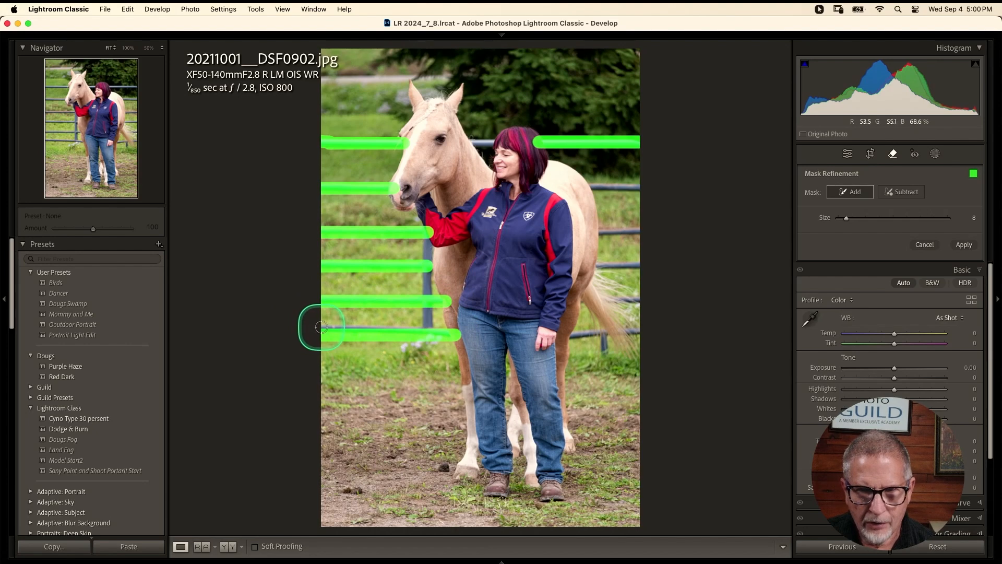
left_click_drag(322, 327, 431, 328)
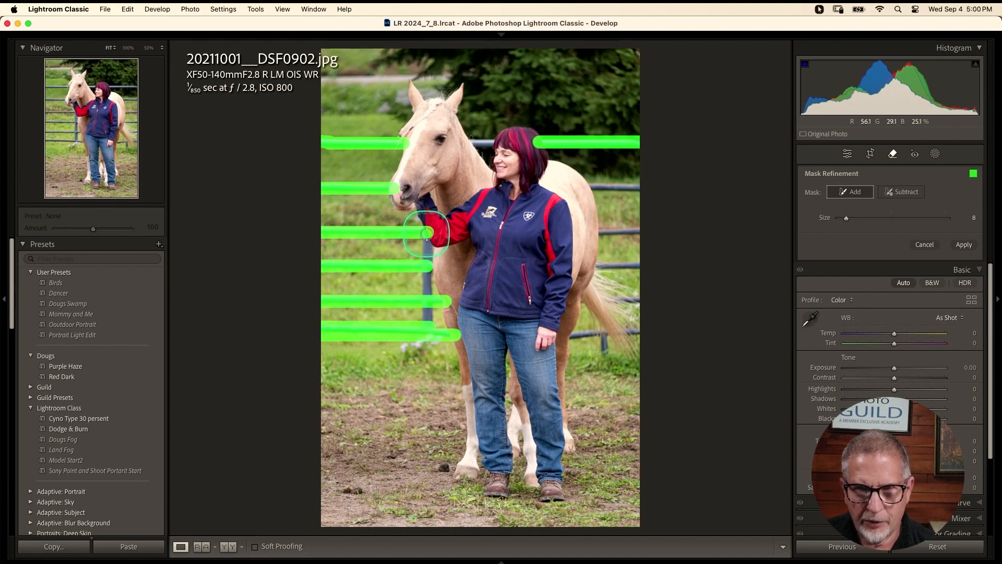
left_click_drag(426, 231, 423, 330)
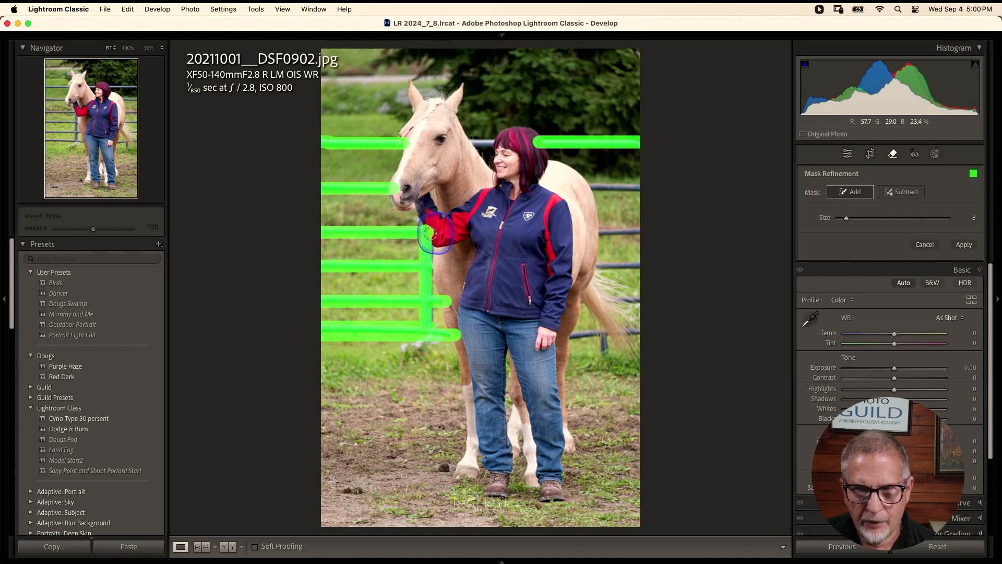
left_click_drag(430, 233, 428, 316)
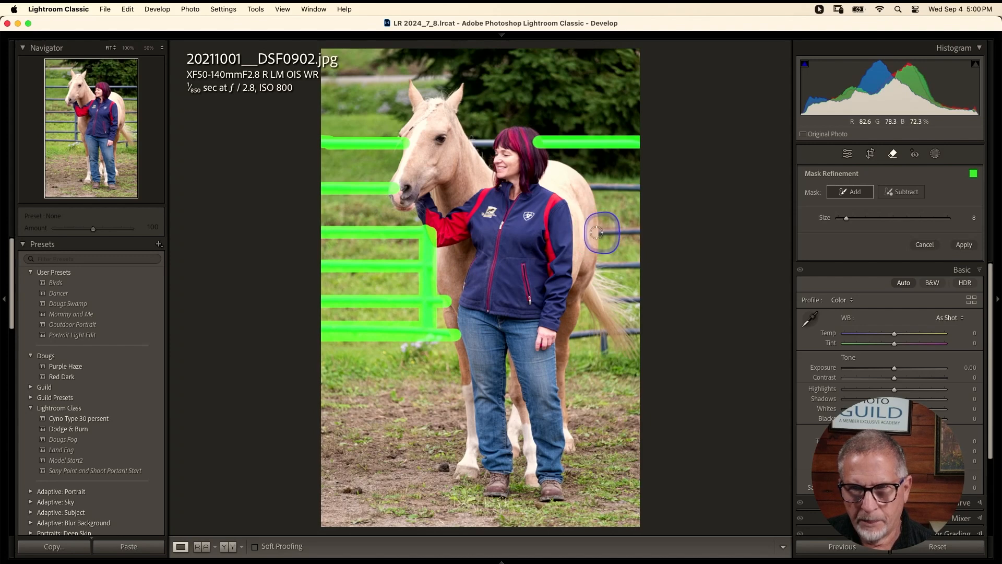
Step: Mask the remaining rails behind the horse's hindquarters and tail, including the short post, and apply the generative removal
left_click_drag(596, 232, 641, 230)
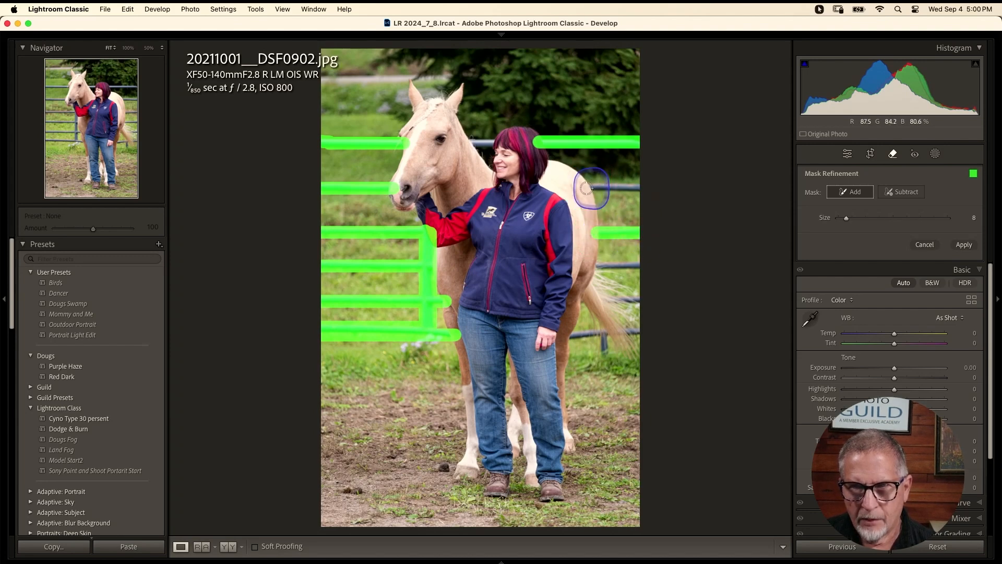
mouse_move(588, 187)
left_mouse_down()
mouse_move(653, 190)
mouse_move(682, 269)
left_mouse_up()
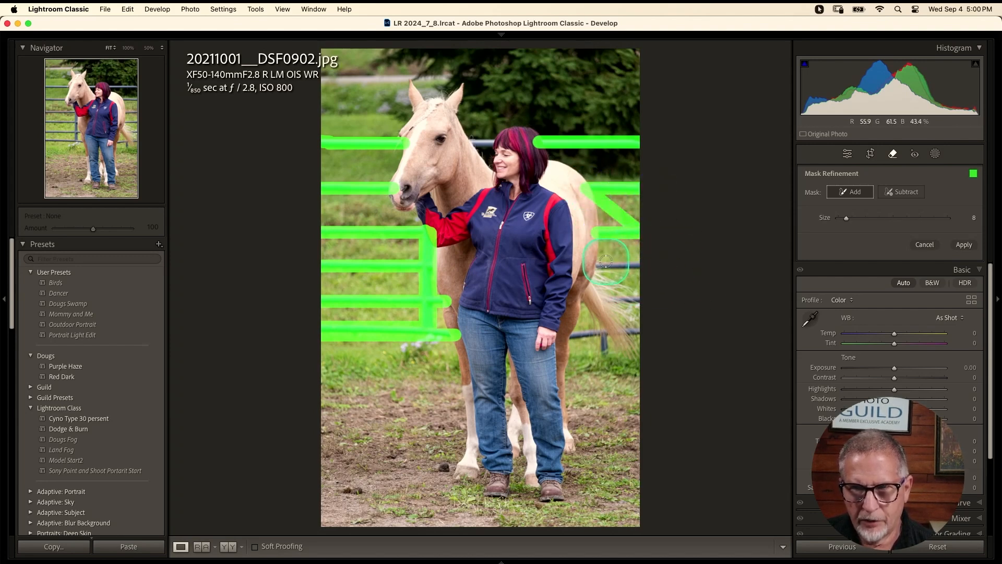
key("super+z")
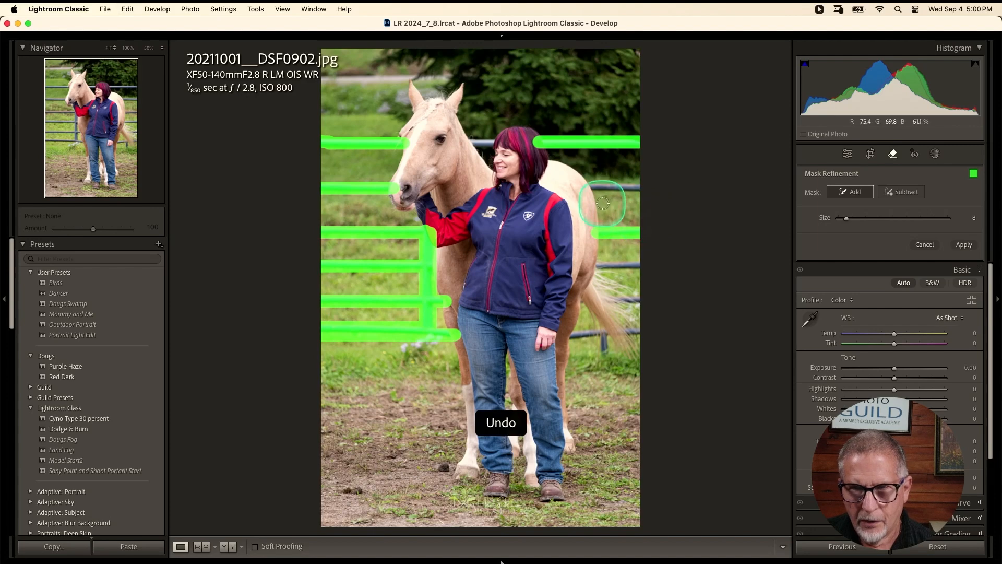
left_click_drag(585, 186, 648, 188)
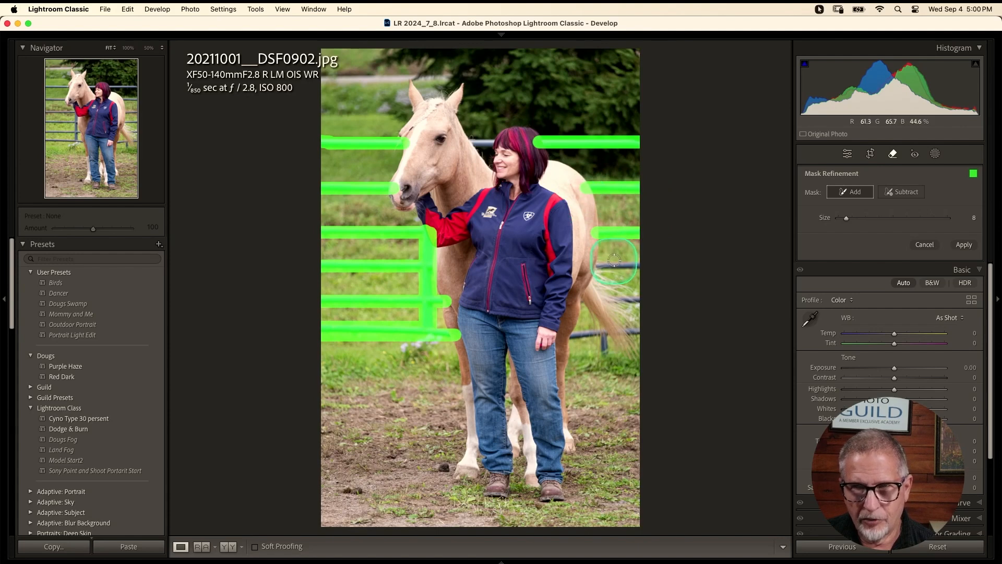
left_click_drag(592, 267, 655, 269)
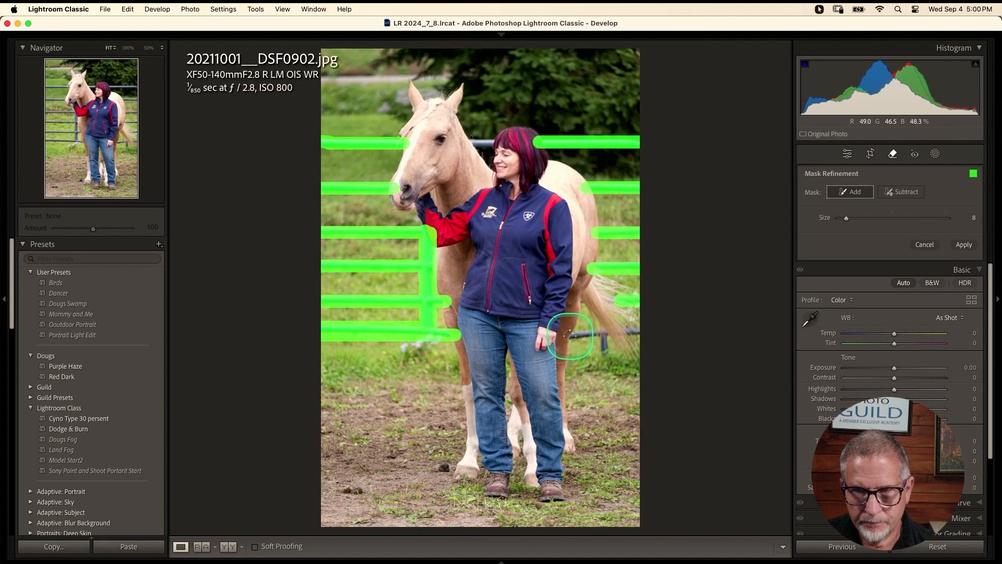
mouse_move(569, 336)
left_mouse_down()
mouse_move(653, 330)
mouse_move(603, 360)
left_mouse_up()
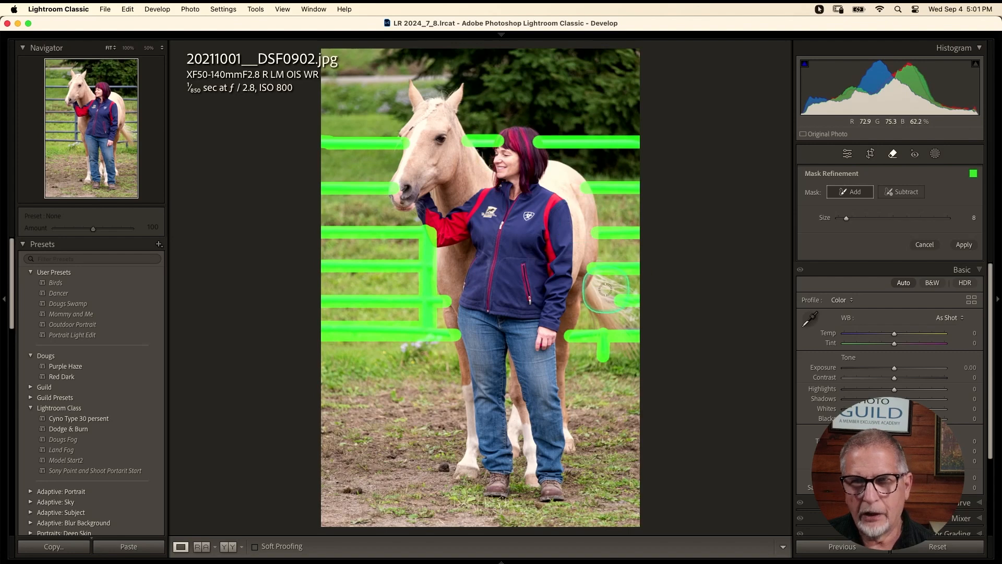
left_click(963, 245)
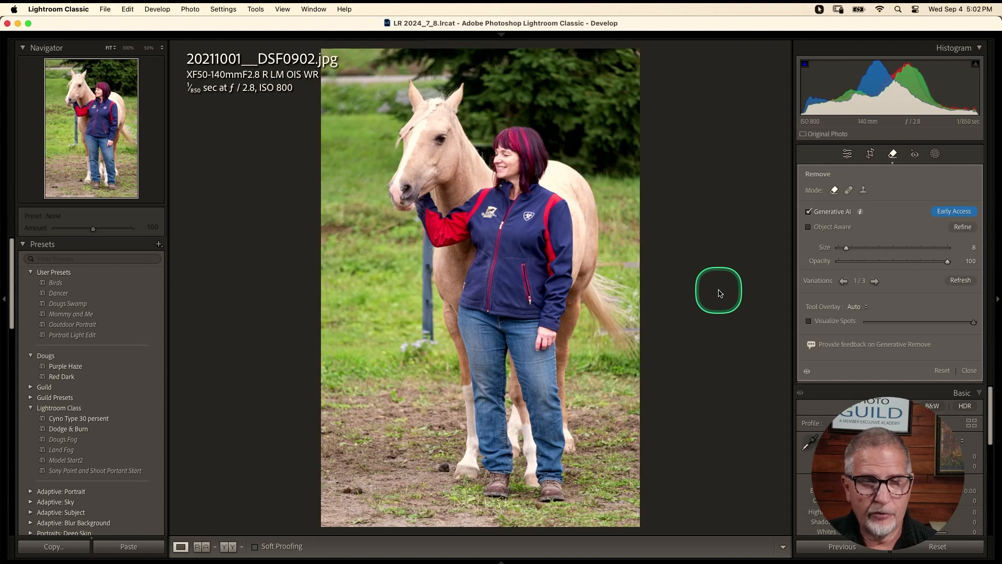
Step: Brush over the leftover vertical fence post beneath the woman's red sleeve and apply the generative removal
left_click(427, 228)
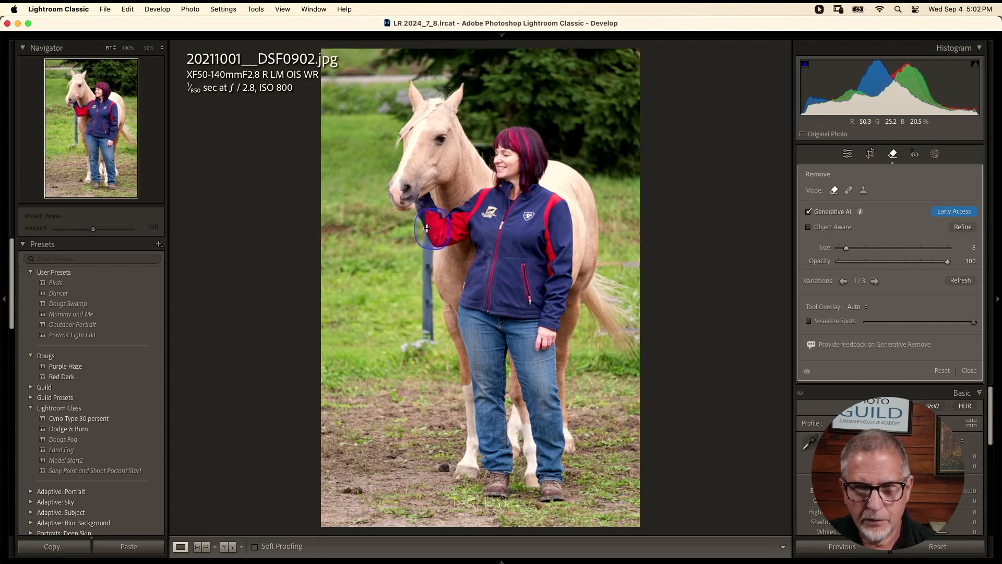
left_click_drag(427, 228, 426, 345)
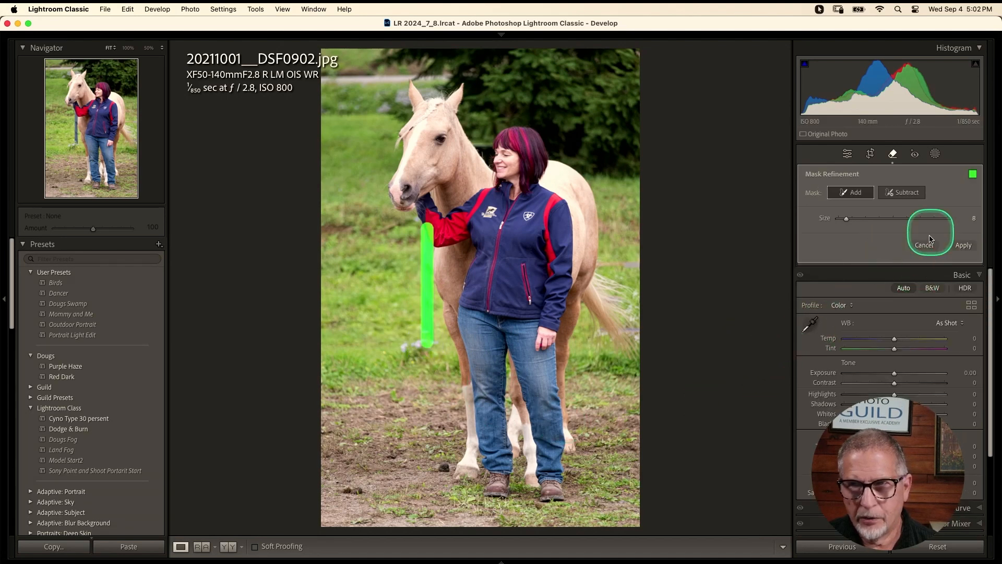
left_click(963, 246)
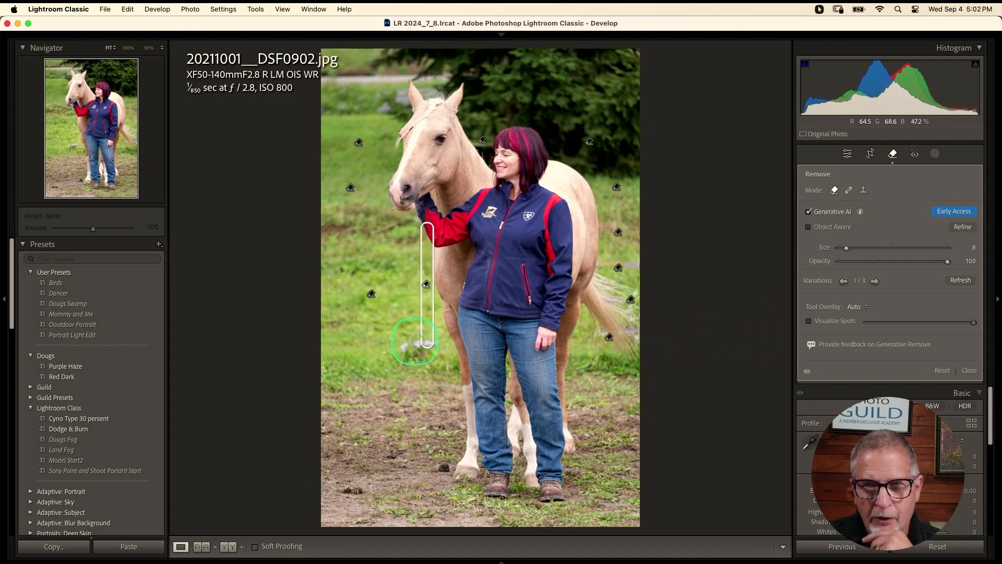
Step: Remove the leftover fence remnants at the old post's foot, beside the tail, and in the strip behind the horse's hindquarters
mouse_move(395, 346)
left_mouse_down()
mouse_move(437, 341)
mouse_move(413, 345)
left_mouse_up()
left_click_drag(588, 335, 629, 334)
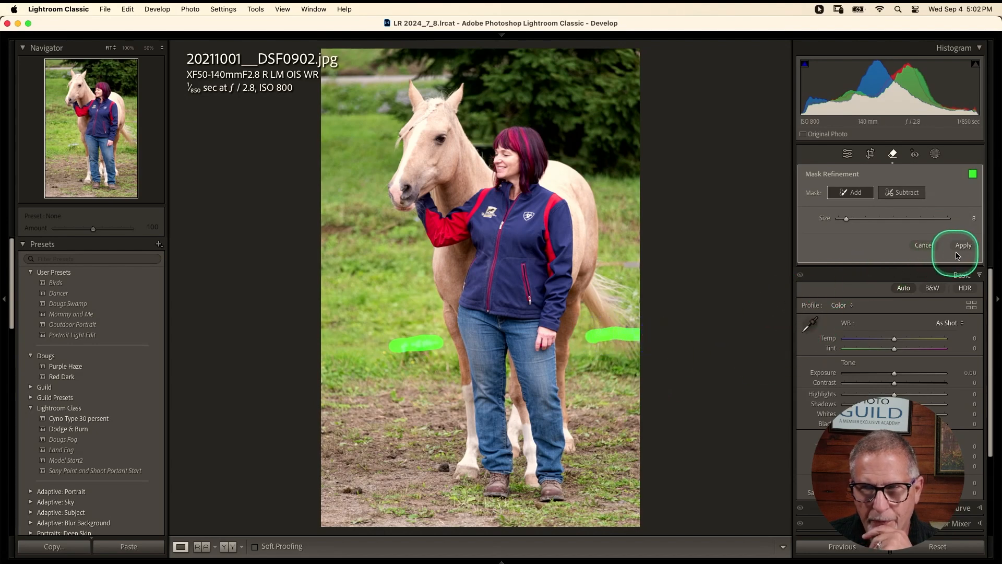
left_click(964, 245)
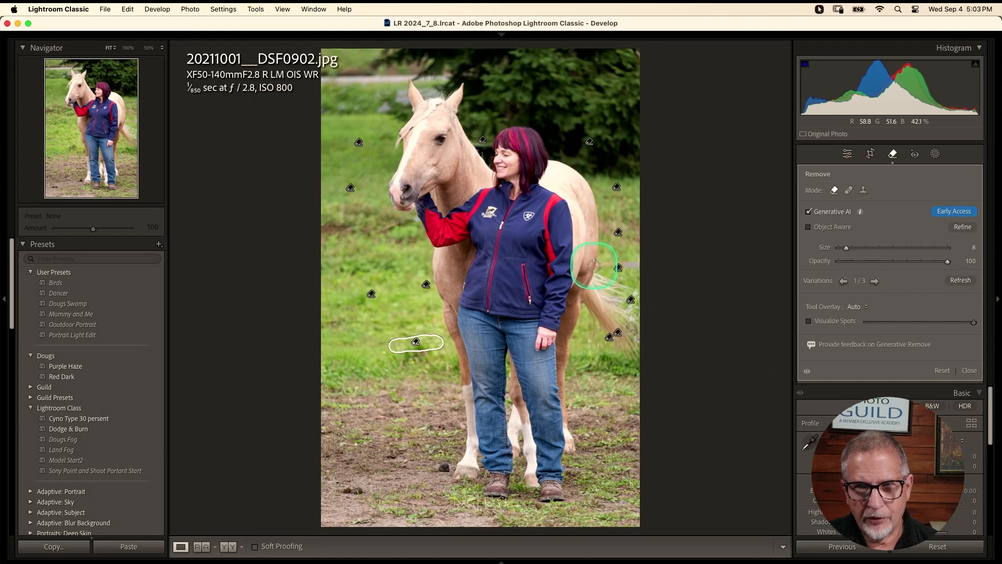
left_click_drag(593, 266, 659, 264)
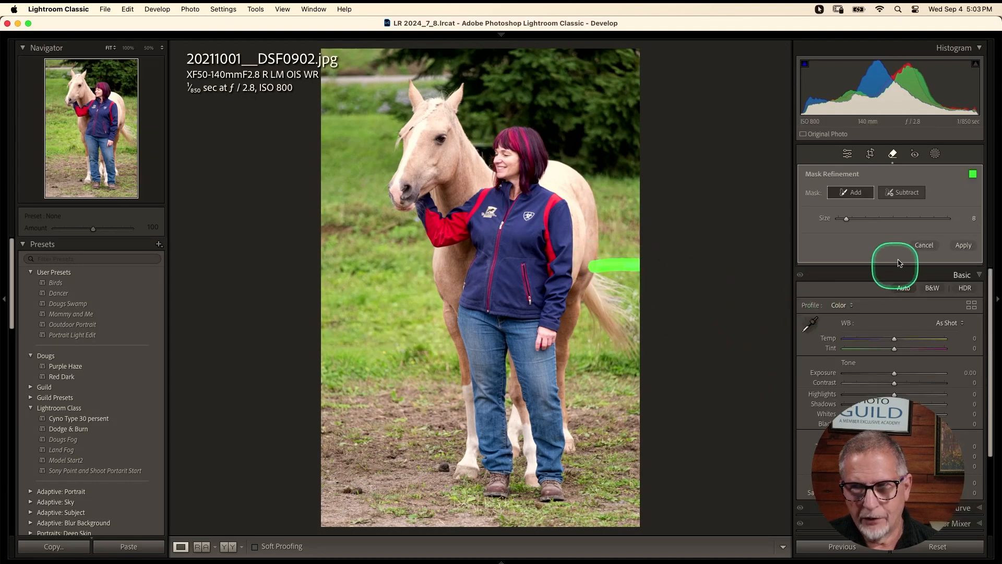
left_click(963, 245)
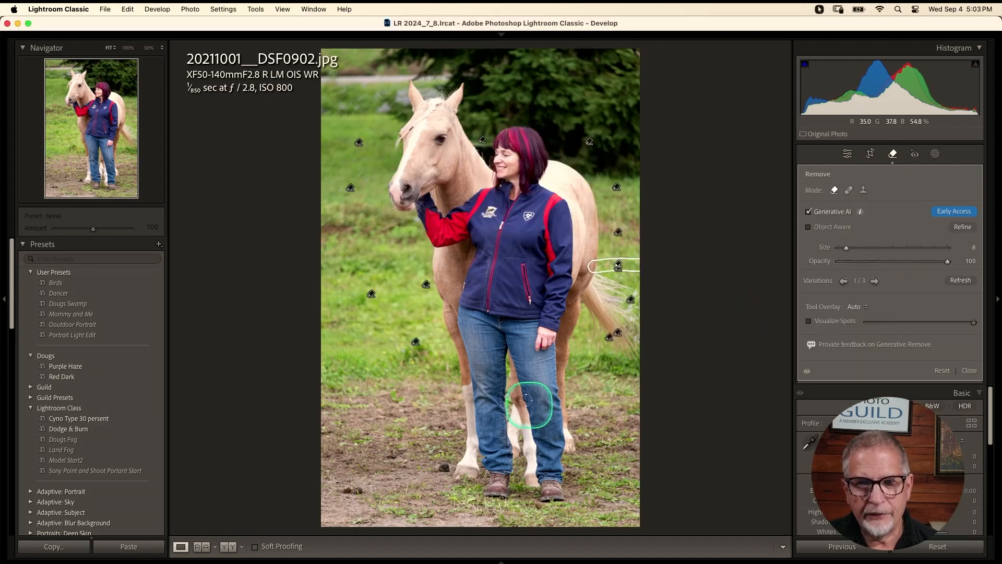
Step: Mask the spot beside the horse's front hoof and the dark clumps in the dirt foreground, and apply the generative removal
left_click_drag(440, 464, 443, 469)
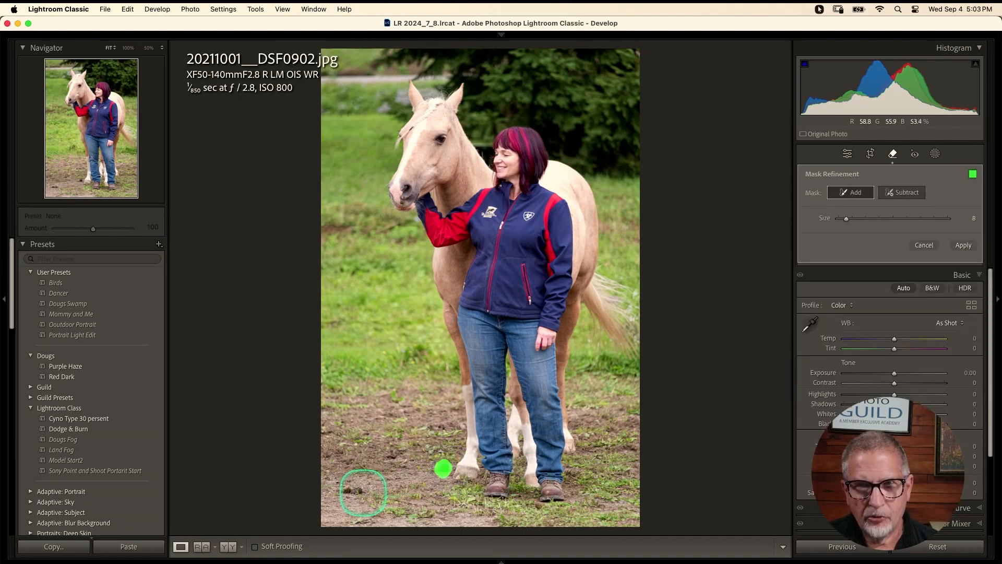
left_click_drag(367, 485, 342, 490)
left_click(964, 245)
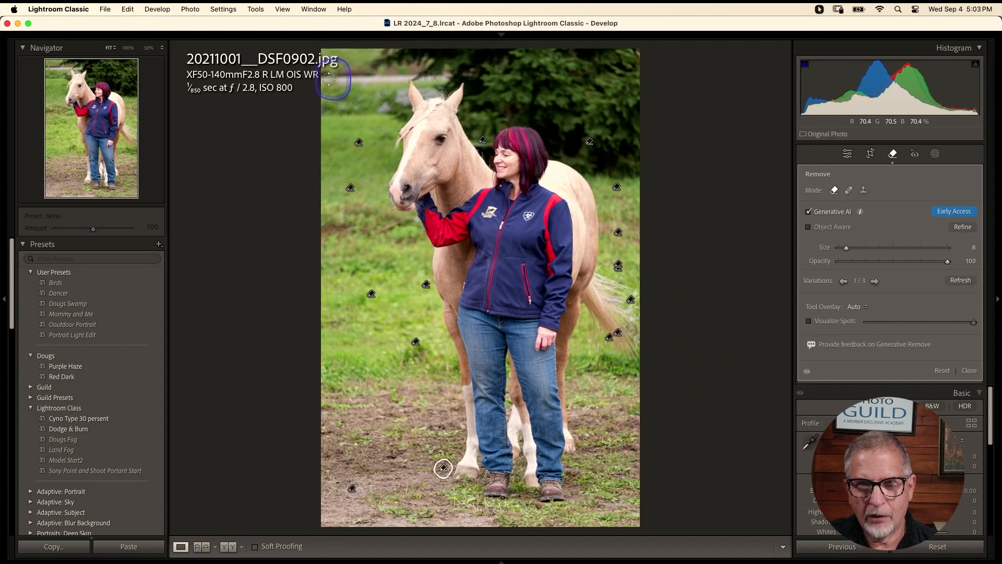
Step: Brush over the pale horizontal strip behind the horse's ears, subtract the ear tip from the mask, and apply the removal
mouse_move(392, 79)
left_mouse_down()
mouse_move(449, 79)
mouse_move(328, 79)
mouse_move(454, 79)
left_mouse_up()
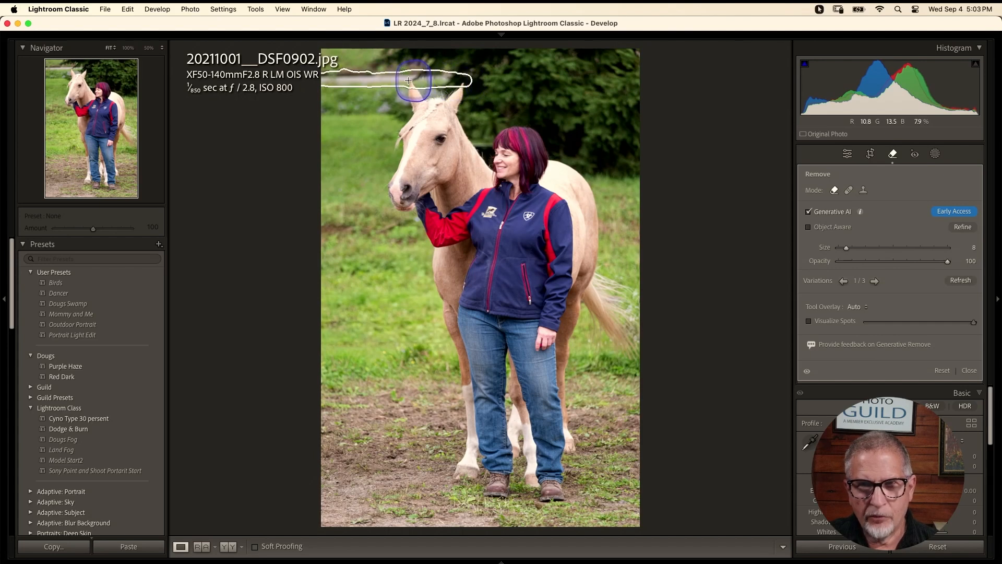
left_click_drag(408, 80, 410, 84)
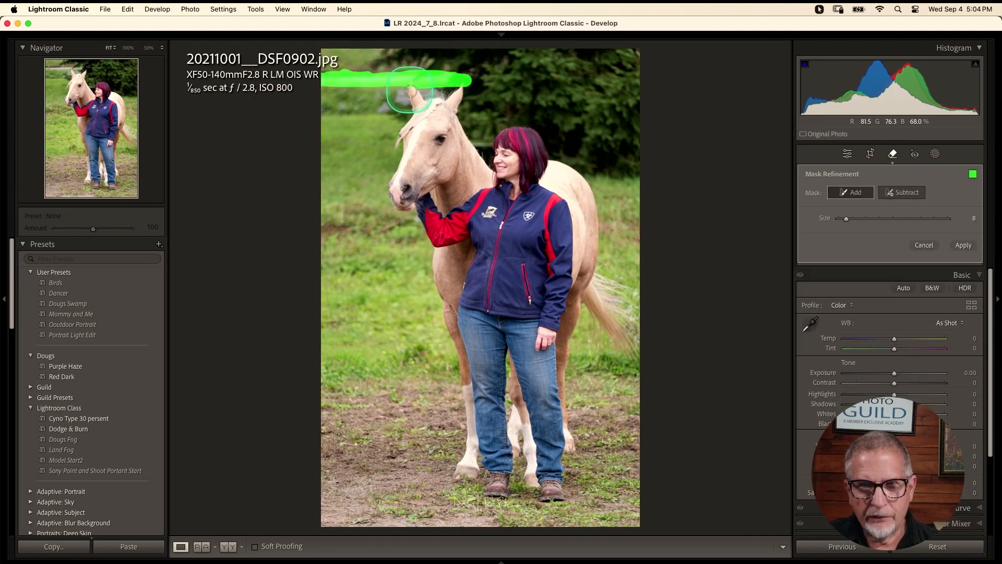
left_click(906, 192)
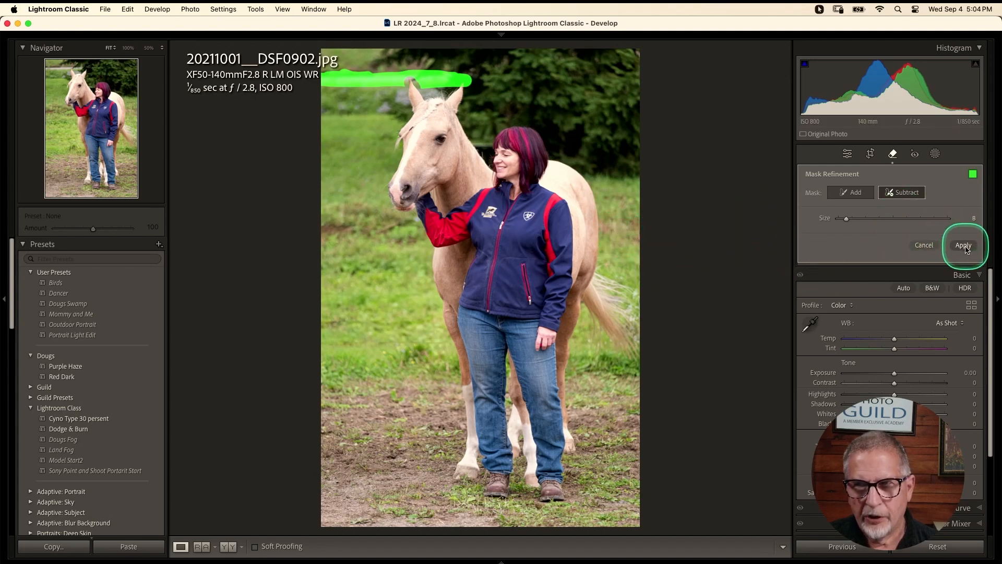
left_click(963, 246)
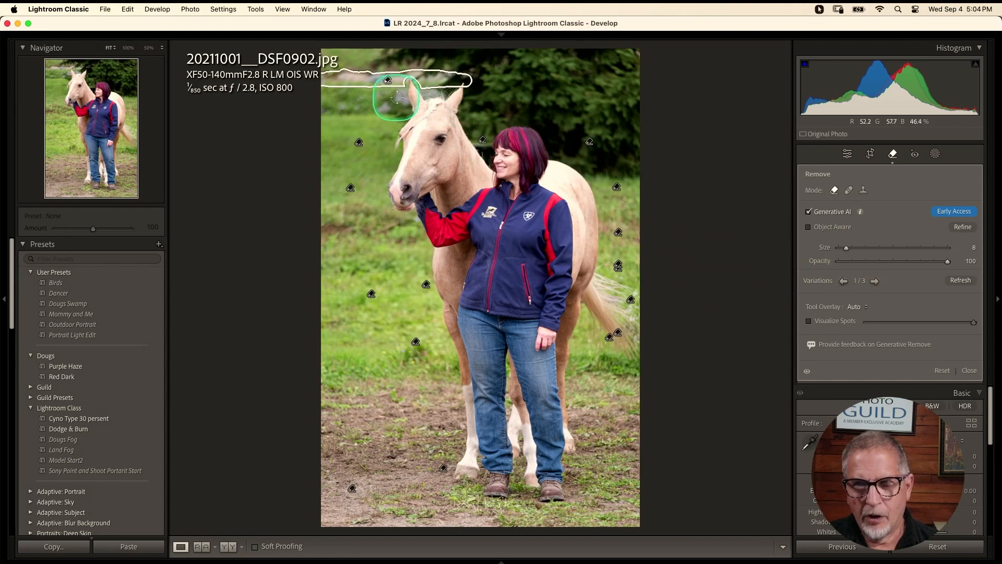
Step: Compare the three generated variations for the strip behind the ears, return to the first, and finish the Remove session
left_click(875, 281)
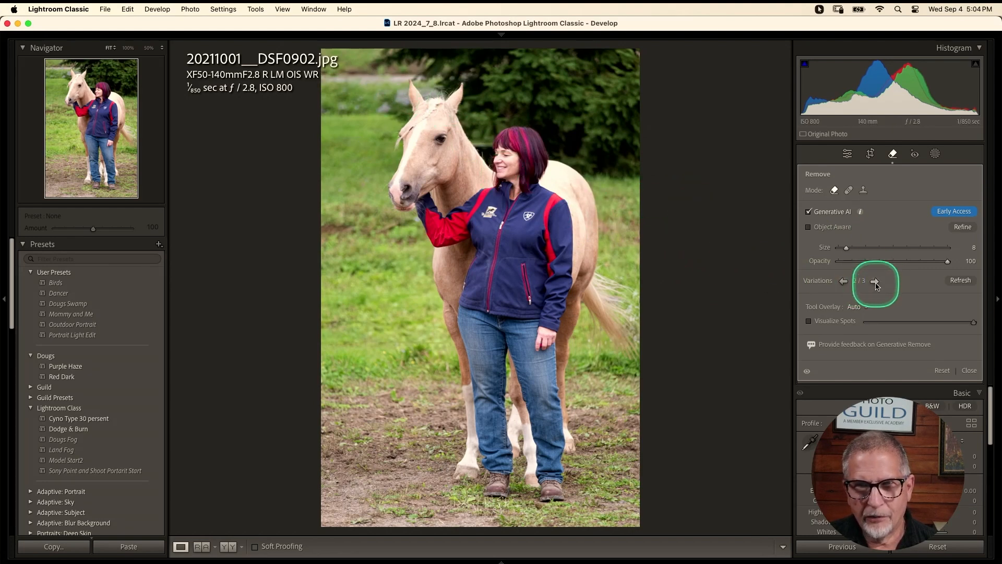
left_click(875, 282)
left_click(843, 281)
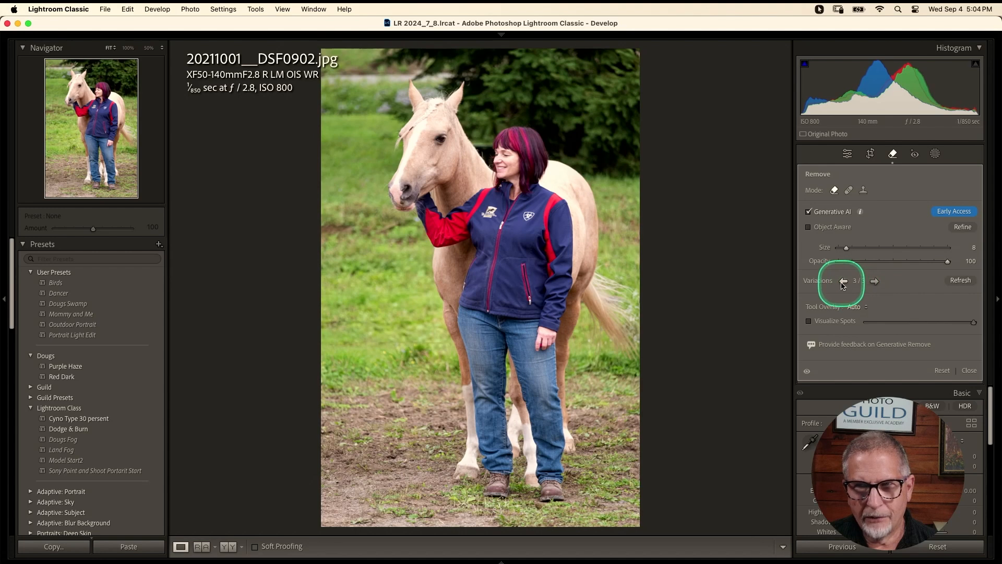
left_click(843, 280)
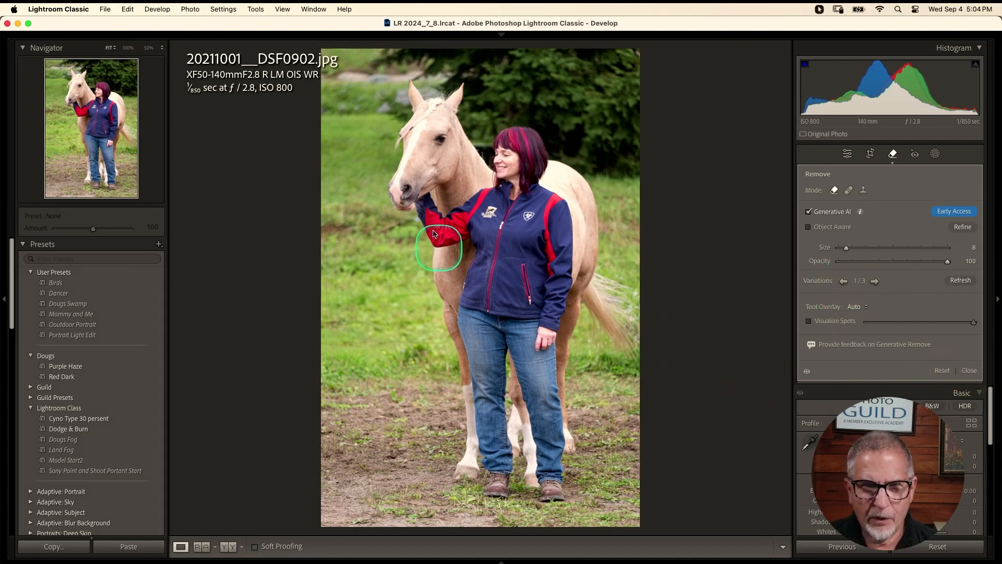
left_click(968, 370)
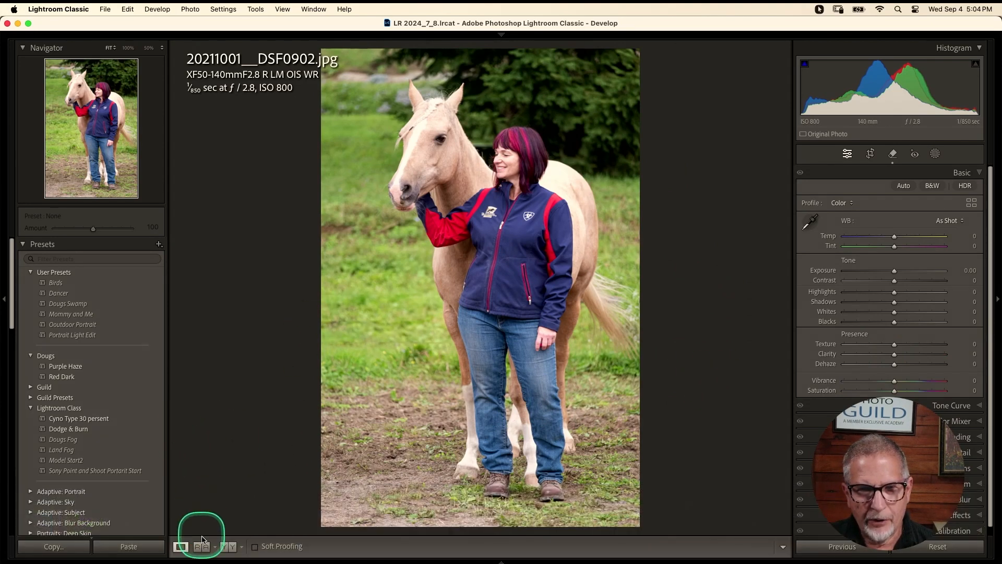
Step: Open 20211001__DSF1094.jpg, the photo of the woman with the black horse, in Photoshop 2024 as a copy with Lightroom adjustments
mouse_move(201, 561)
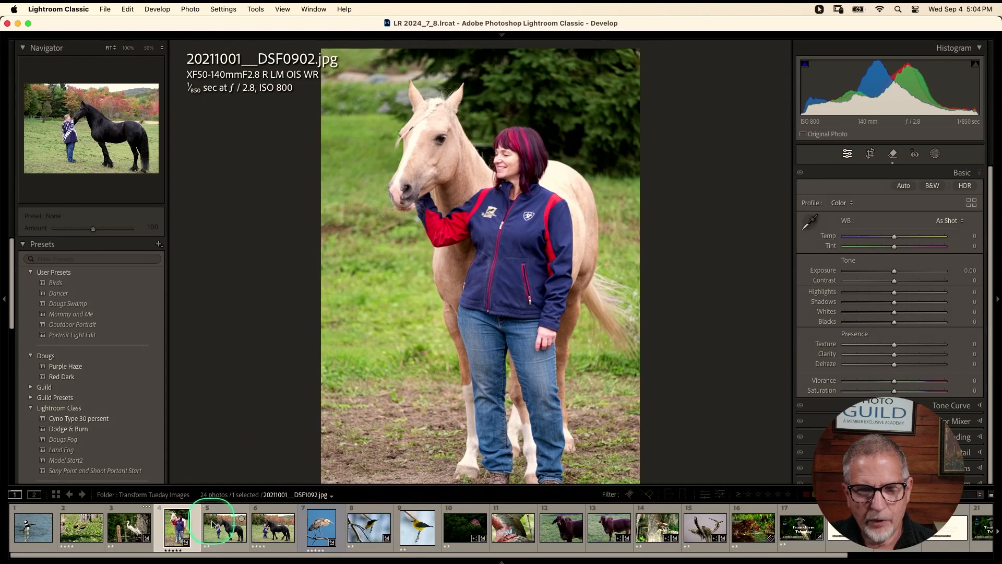
left_click(273, 527)
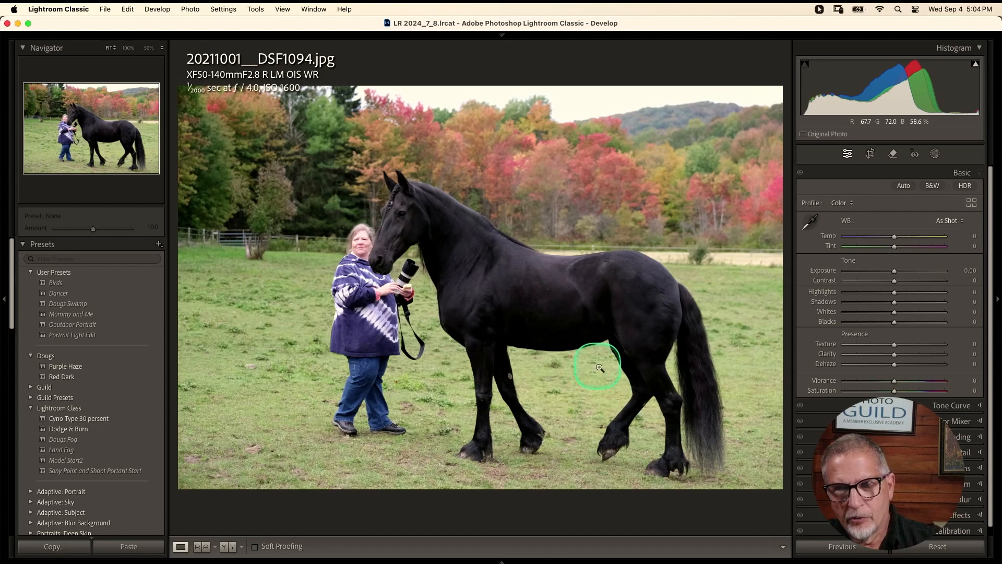
key("super+e")
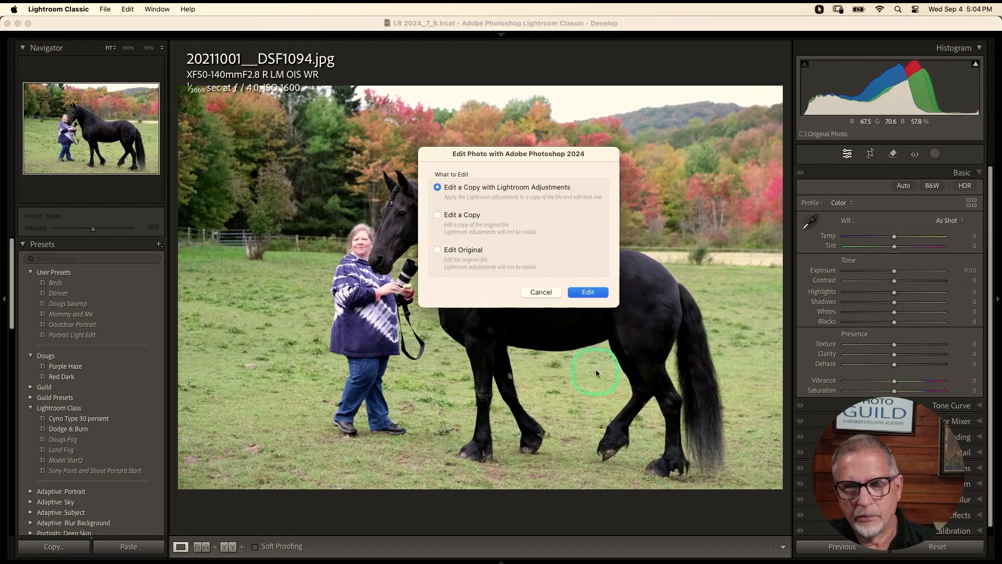
left_click(587, 294)
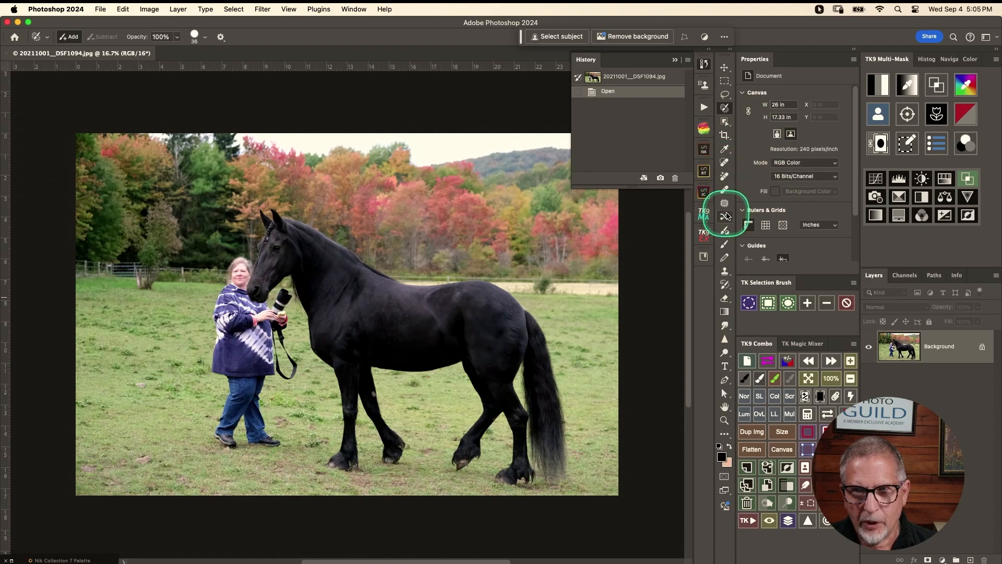
Step: Activate the Remove tool and set its brush size to 144
left_click(725, 179)
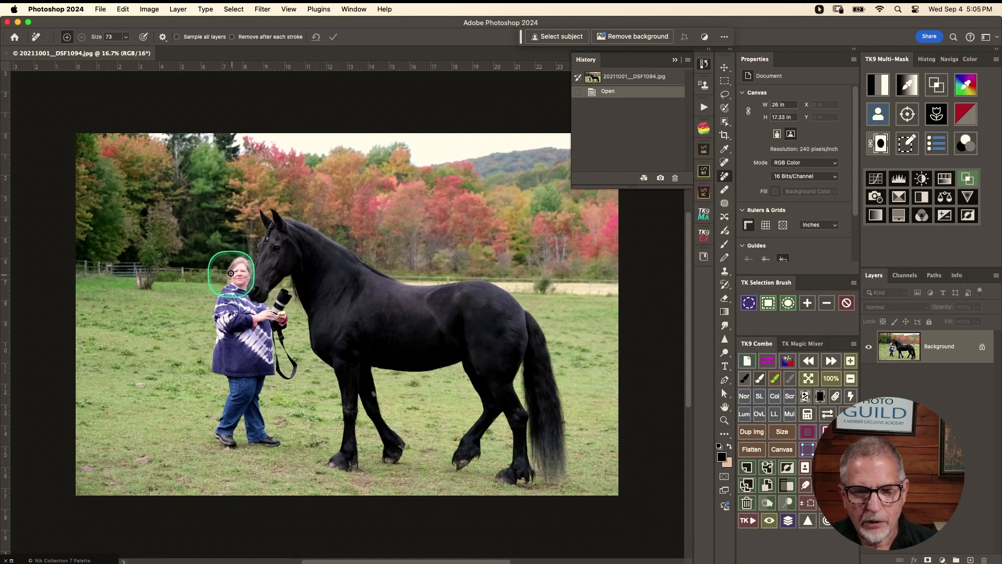
left_click(240, 262, "ctrl+alt")
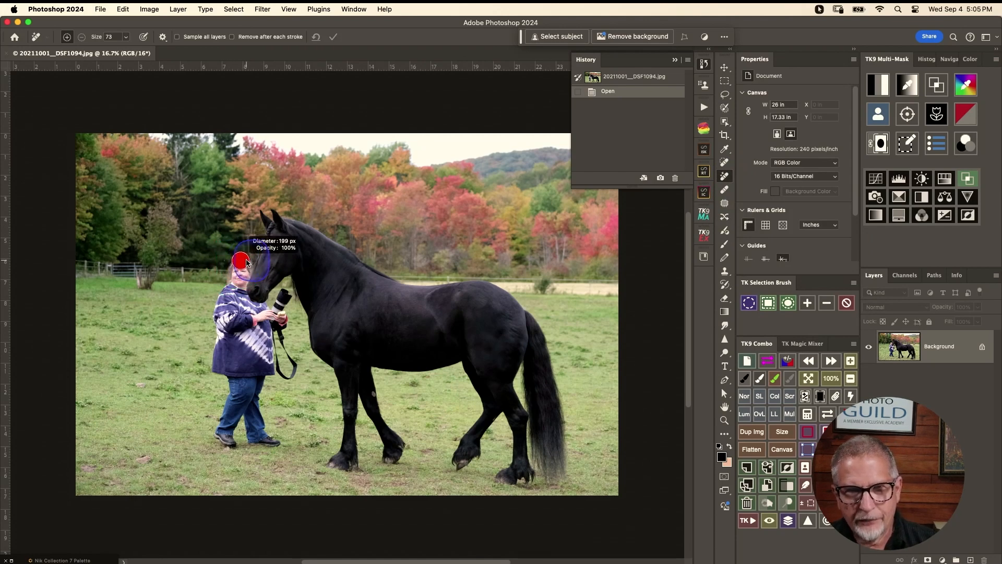
left_click_drag(244, 262, 244, 262)
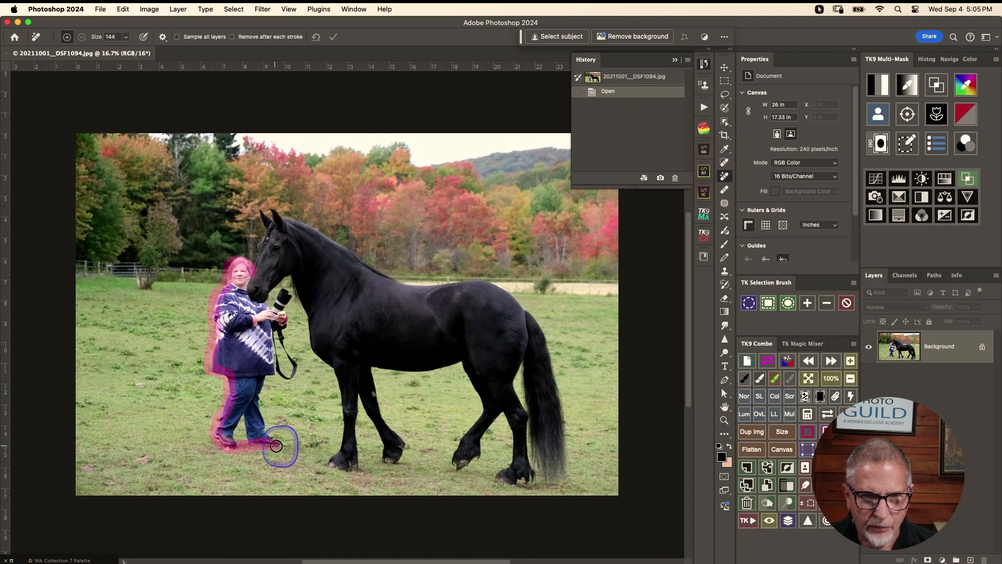
Step: Try removing the woman, her camera and its strap directly on the Background layer with the Remove tool, and undo it
left_click_drag(276, 446, 276, 442)
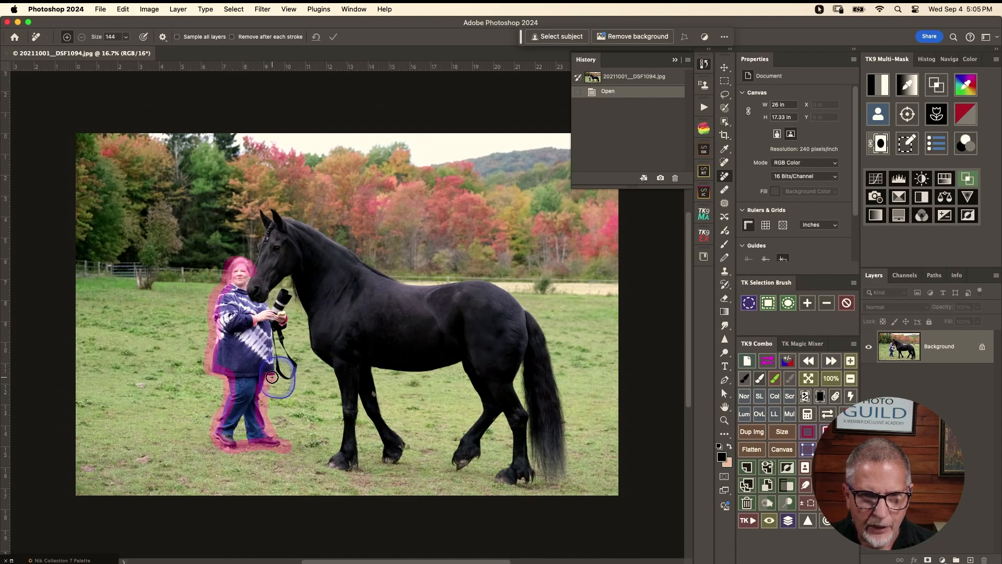
left_click_drag(287, 379, 285, 347)
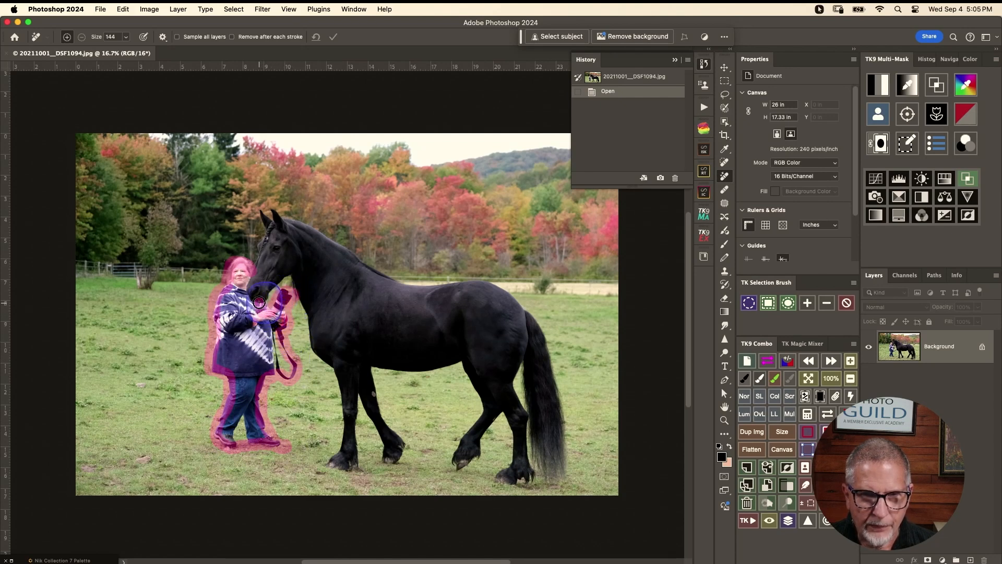
left_click_drag(250, 271, 248, 276)
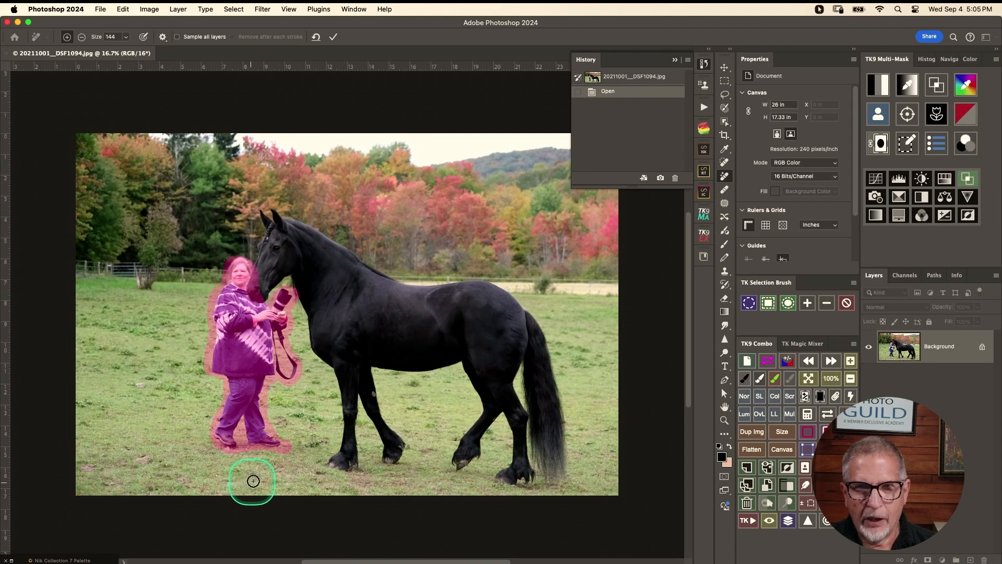
left_click(333, 36)
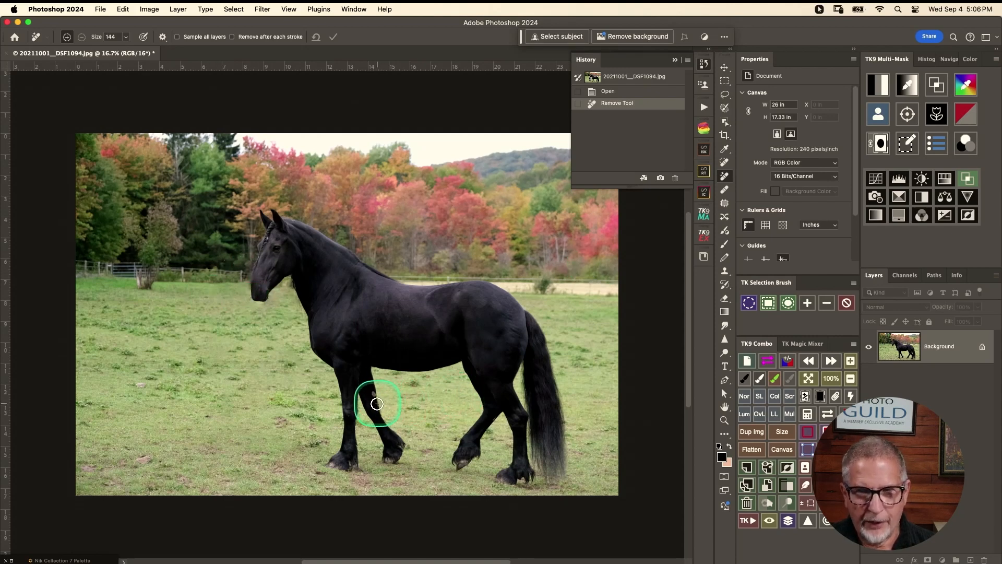
key("super+z")
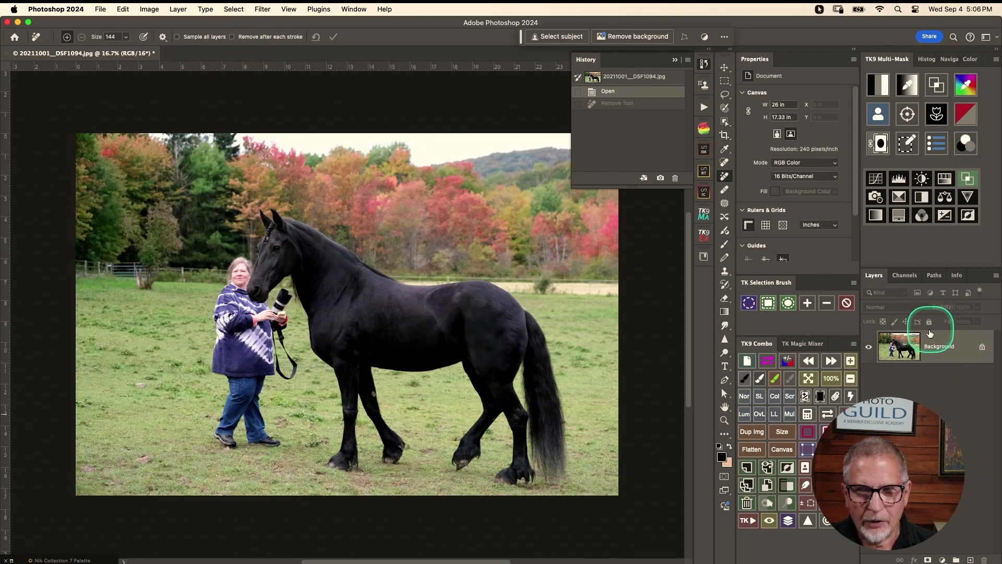
Step: Add a new empty layer and, with Sample all layers on, outline the woman, camera and strap with the Remove tool
left_click(970, 559)
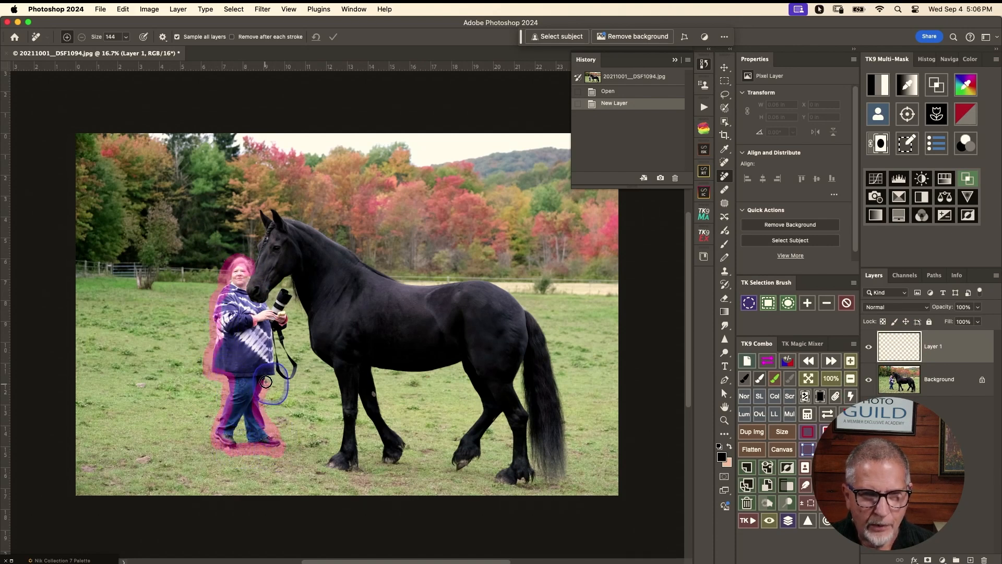
left_click_drag(285, 375, 280, 326)
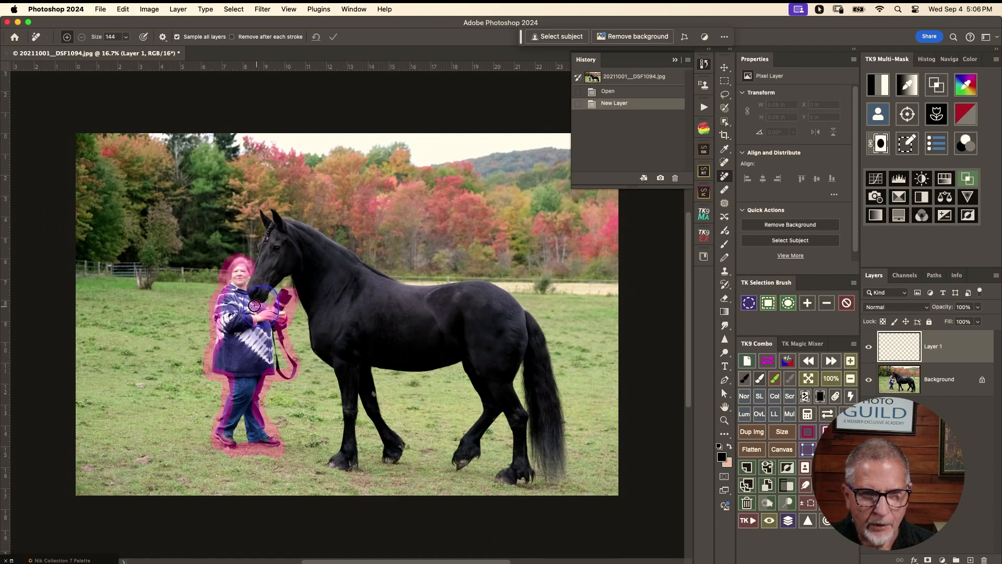
left_click_drag(247, 267, 245, 270)
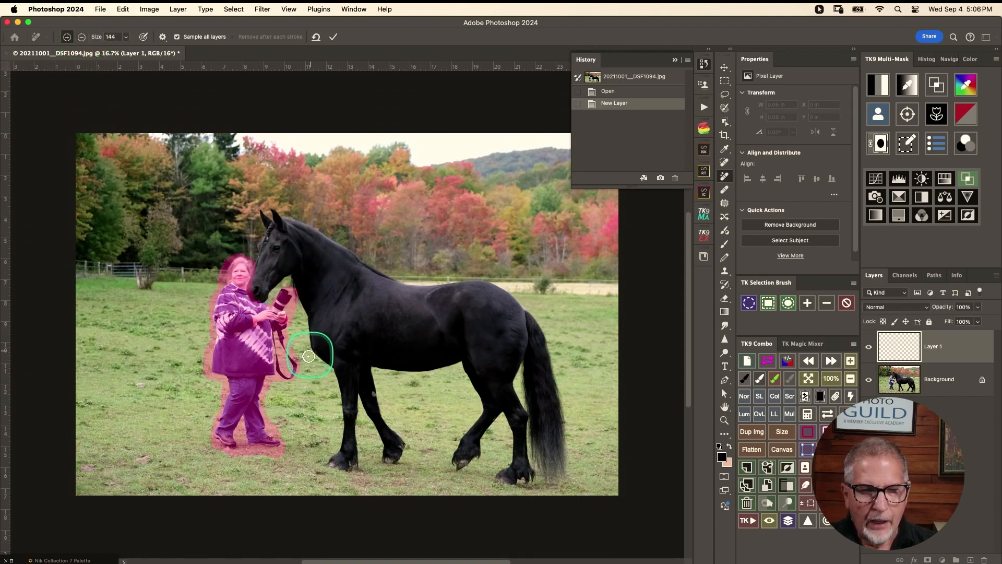
Step: Extend the removal mask over the end of the camera's lens hood, just below the horse's jaw
key("alt")
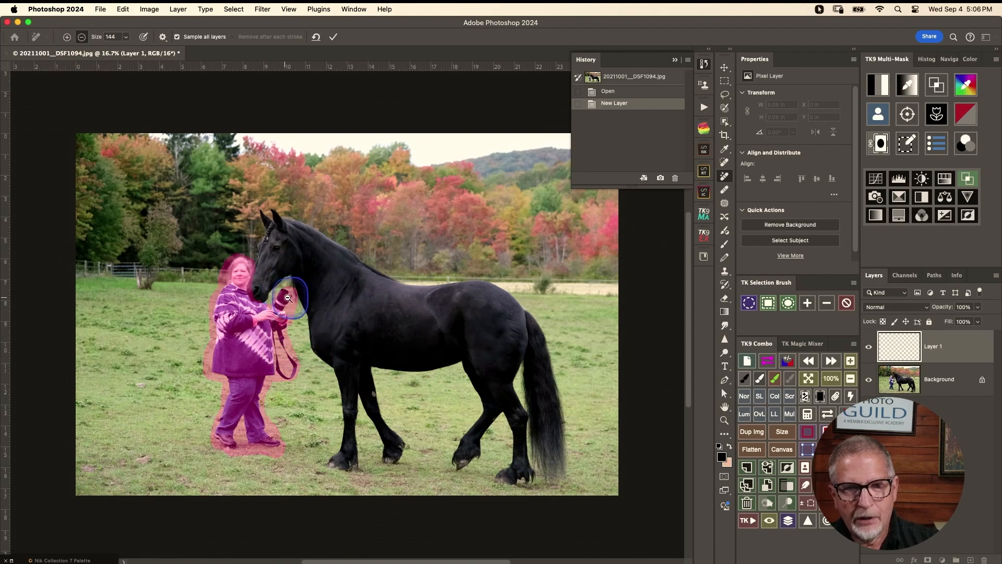
left_click_drag(288, 297, 365, 298)
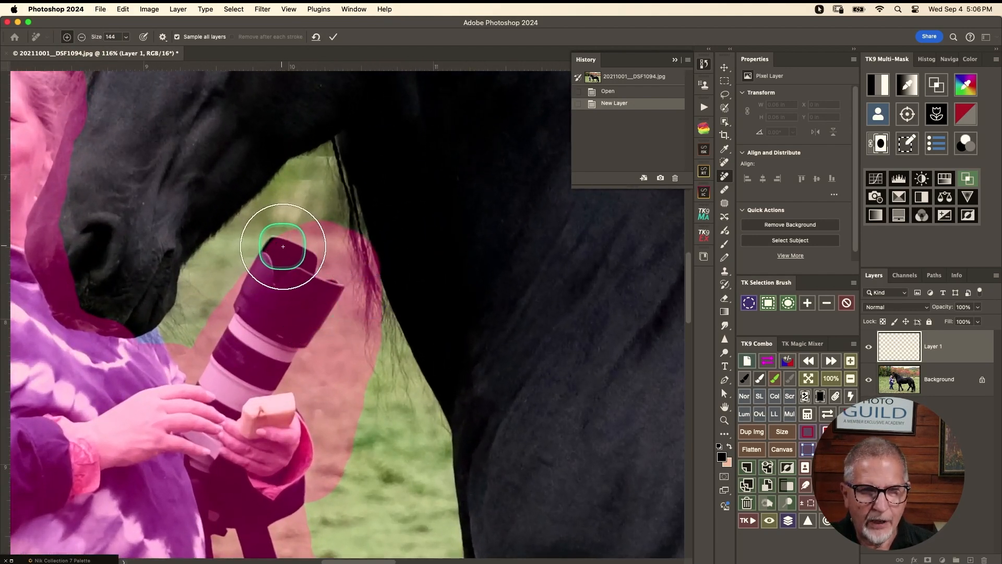
mouse_move(283, 246)
left_mouse_down()
mouse_move(268, 257)
mouse_move(291, 253)
mouse_move(277, 251)
left_mouse_up()
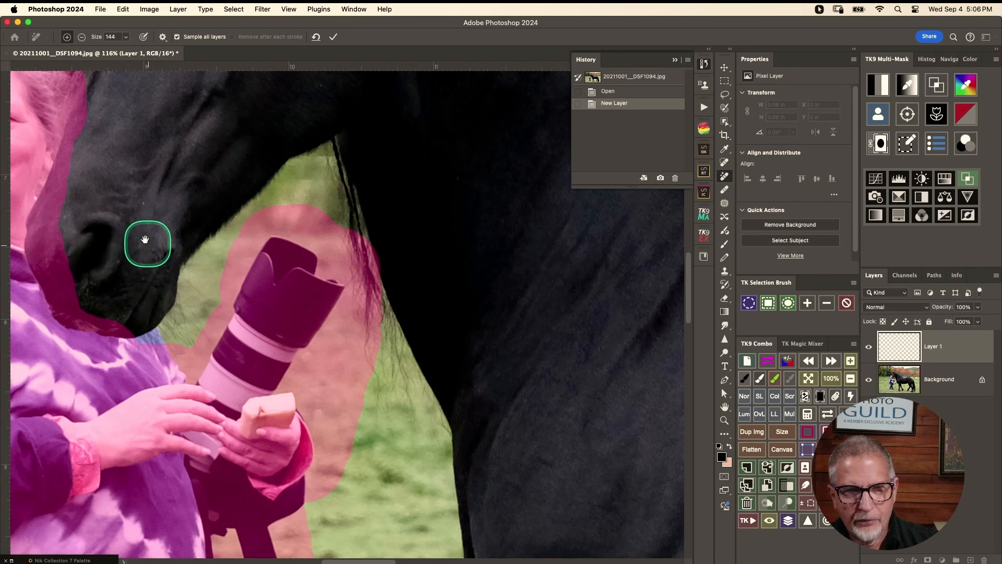
Step: Subtract the removal mask from the horse's muzzle and nose, using a brush size of 45
left_click_drag(145, 239, 262, 290)
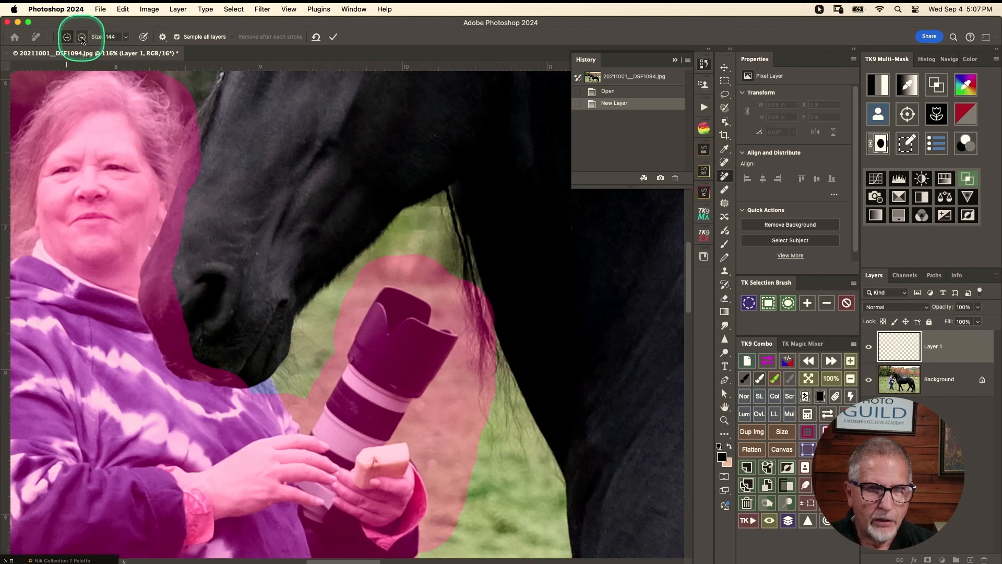
left_click(81, 37)
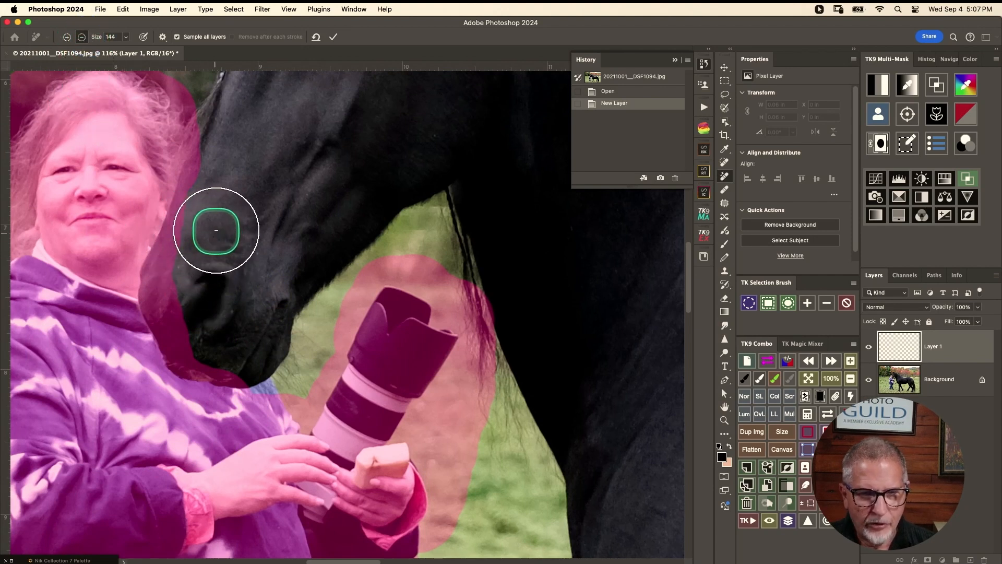
left_click_drag(234, 224, 203, 229, "ctrl+alt")
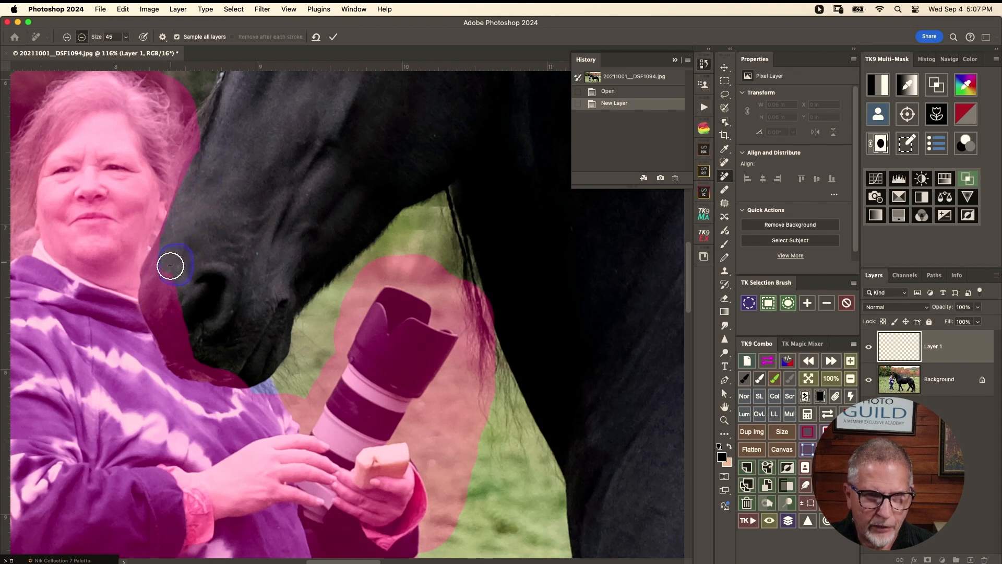
left_click_drag(161, 313, 167, 302)
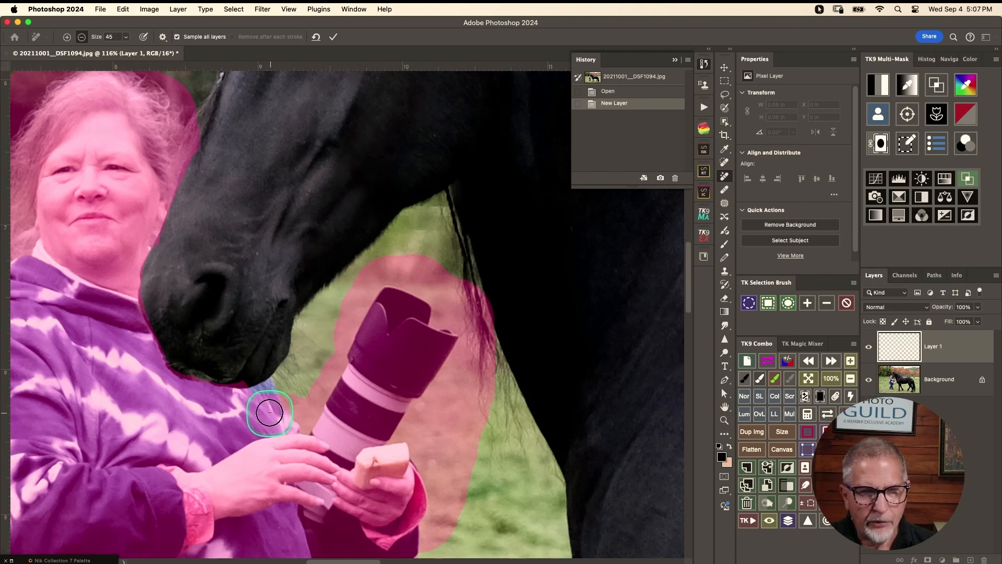
Step: Refine the mask edge by adding the gap under the horse's chin and cleaning up the border along its face
left_click(67, 36)
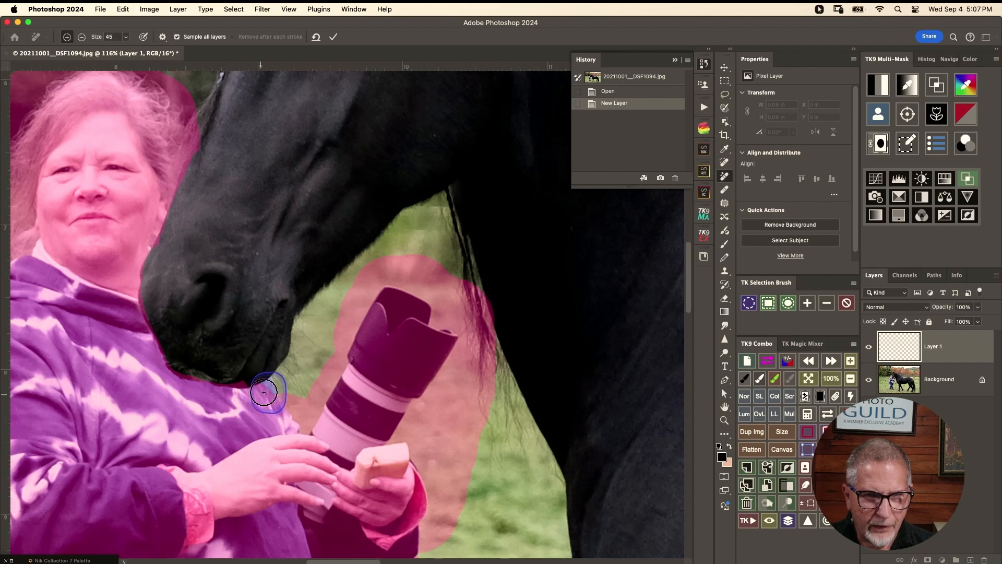
left_click_drag(268, 392, 277, 401)
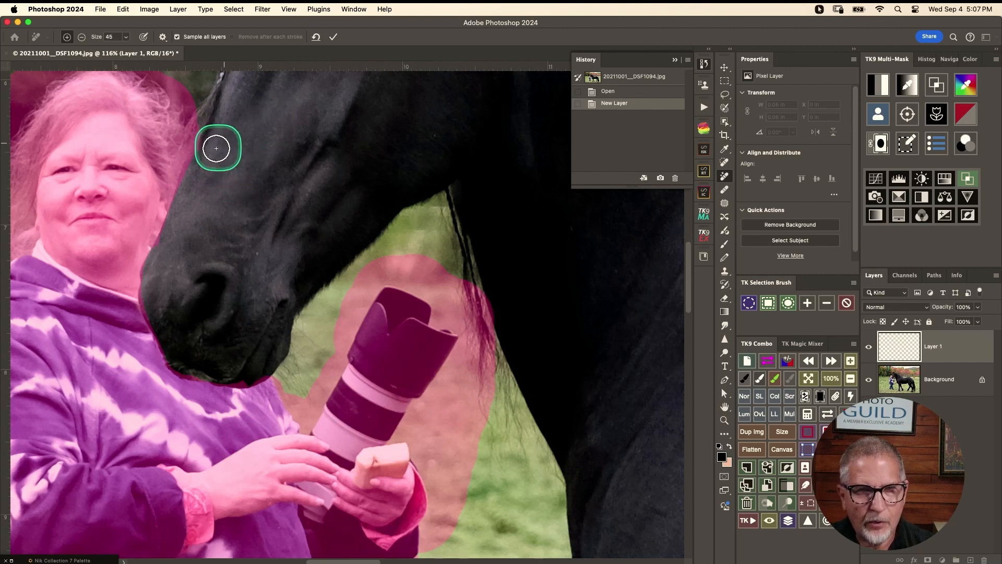
key("alt")
left_click_drag(205, 138, 206, 139)
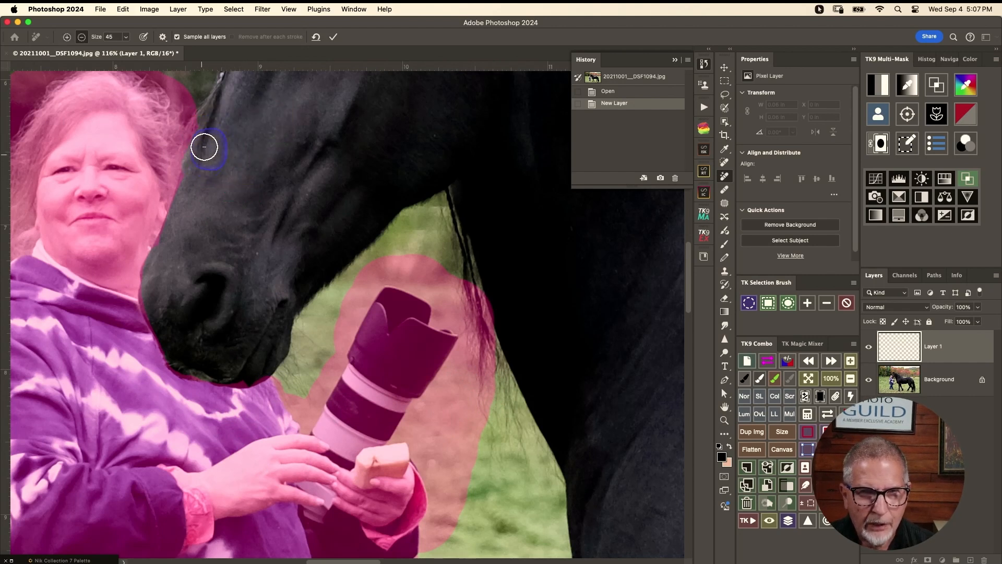
left_click_drag(170, 226, 176, 219)
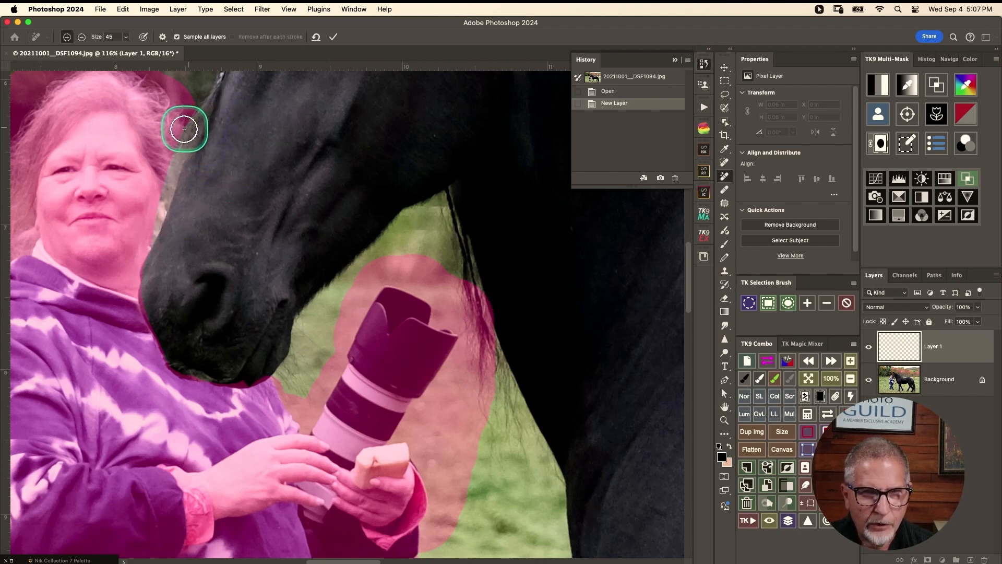
left_click_drag(186, 108, 181, 146)
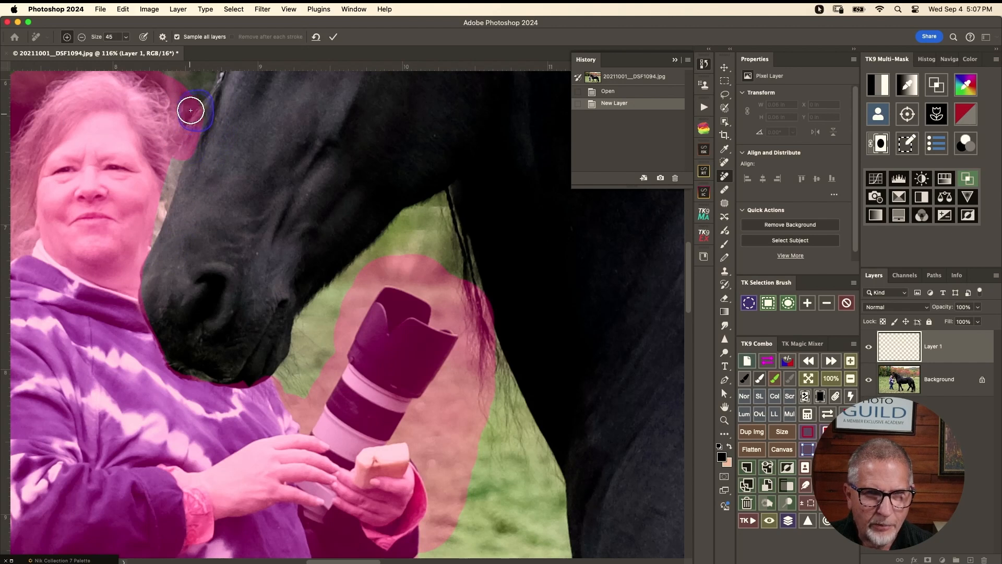
left_click_drag(191, 110, 134, 268)
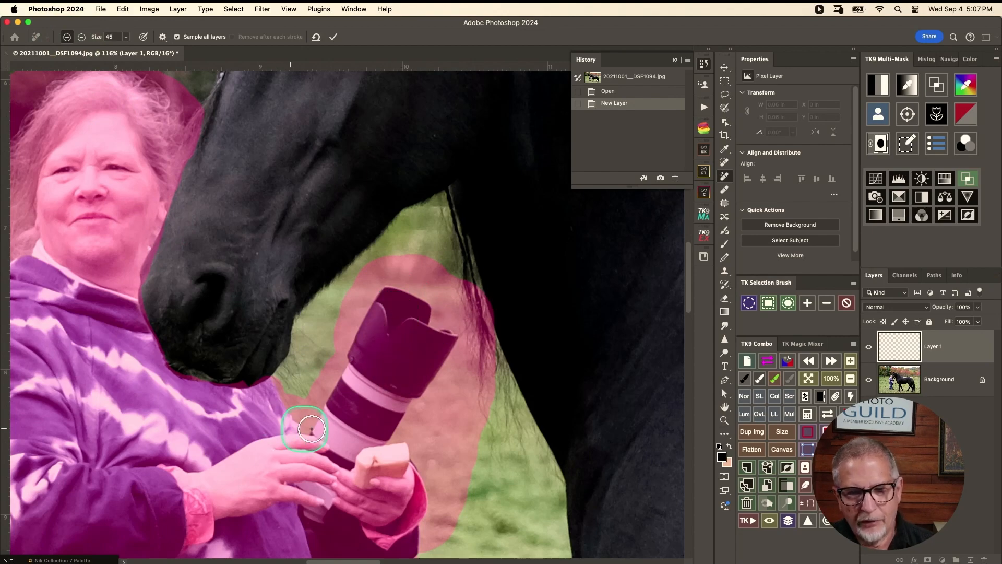
Step: Apply the Remove tool to the masked woman, camera and strap on the empty layer
left_click_drag(264, 452, 496, 347)
left_click_drag(368, 467, 356, 233)
left_click_drag(315, 417, 300, 354)
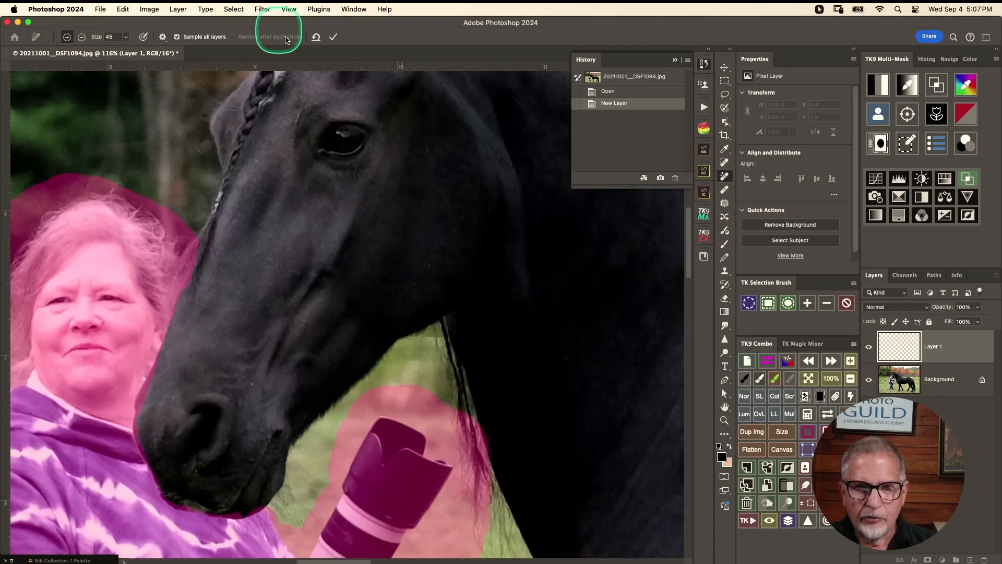
left_click(333, 38)
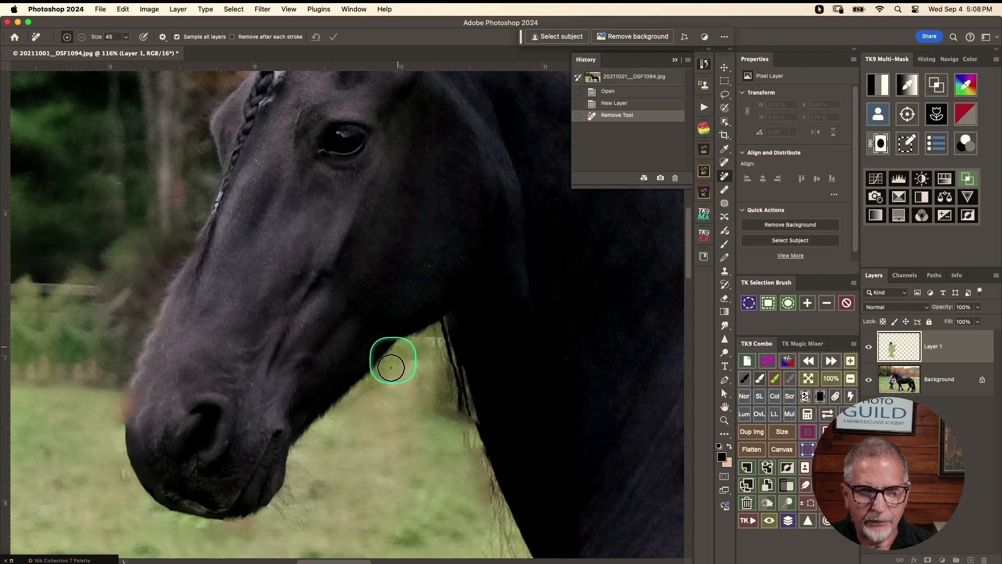
Step: Mark the fence rails and posts in front of the horse, from the image edge to its face, for removal
left_click_drag(281, 362, 475, 164)
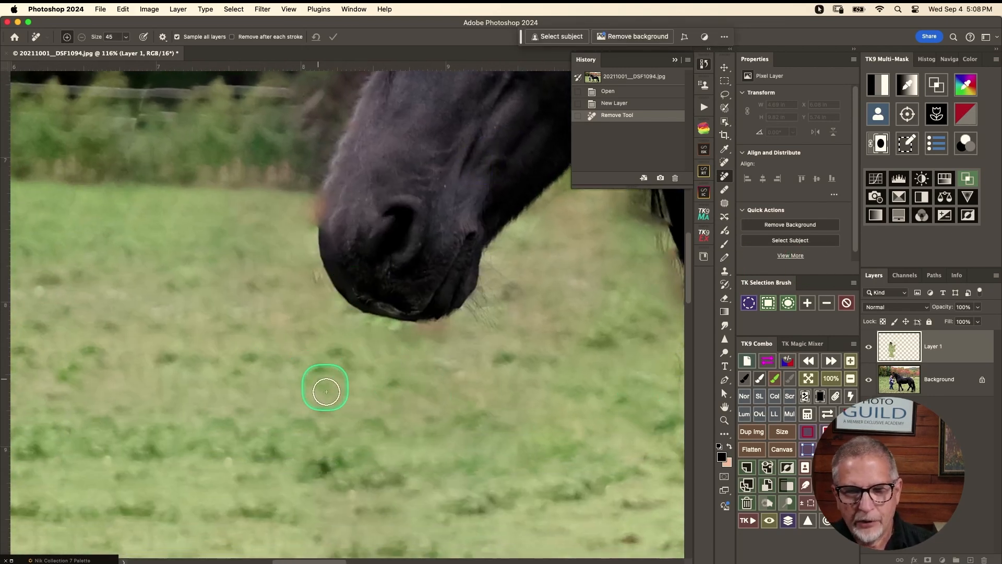
left_click_drag(415, 303, 360, 316)
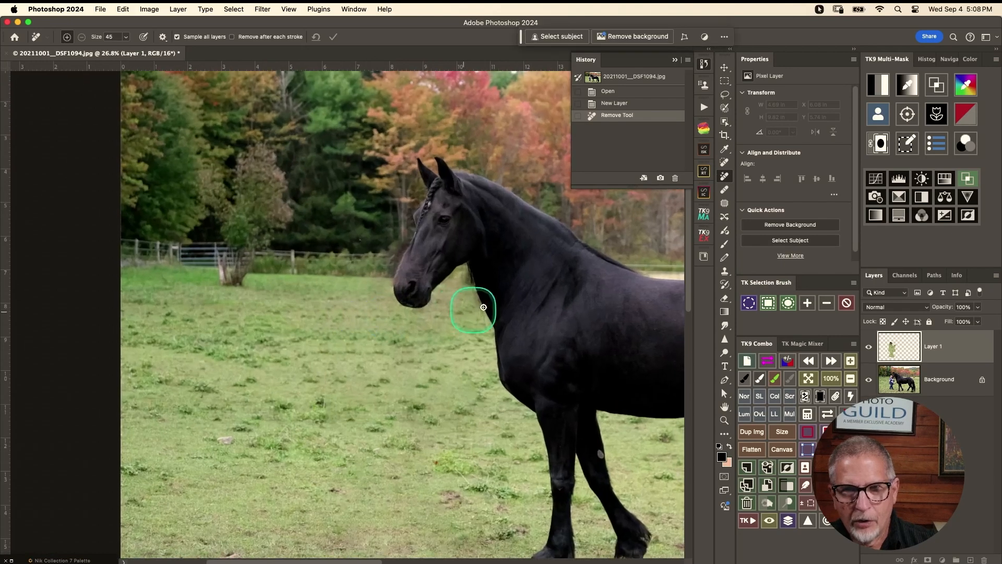
mouse_move(517, 316)
left_mouse_down()
mouse_move(296, 335)
mouse_move(347, 282)
left_mouse_up()
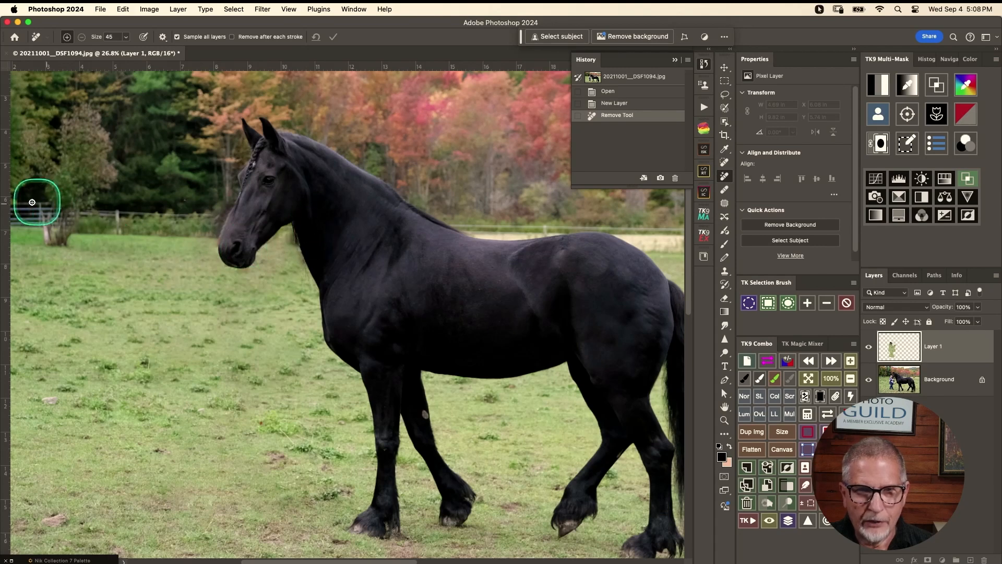
scroll(405, 261, "left", 5)
scroll(405, 261, "up", 3)
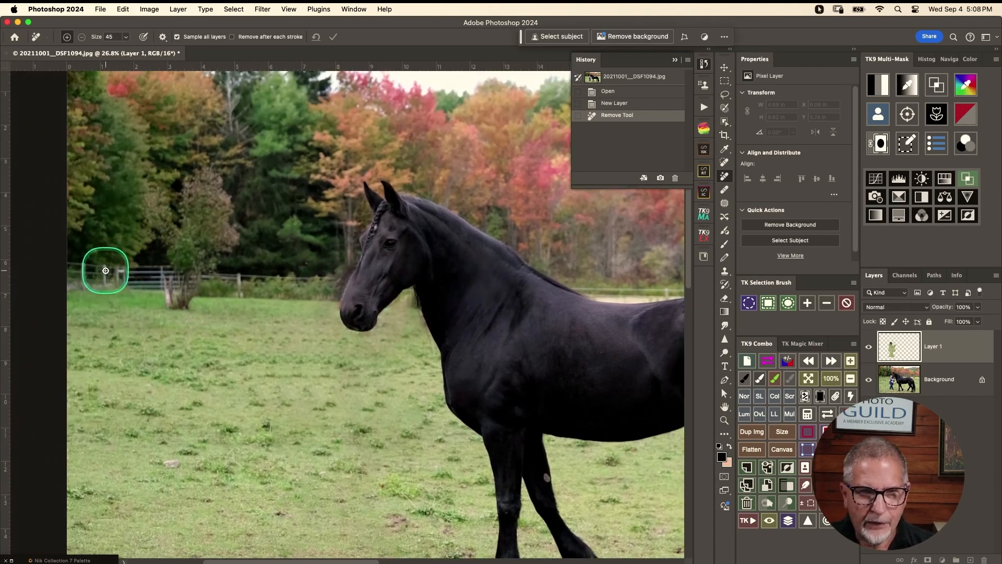
left_click_drag(106, 281, 104, 284)
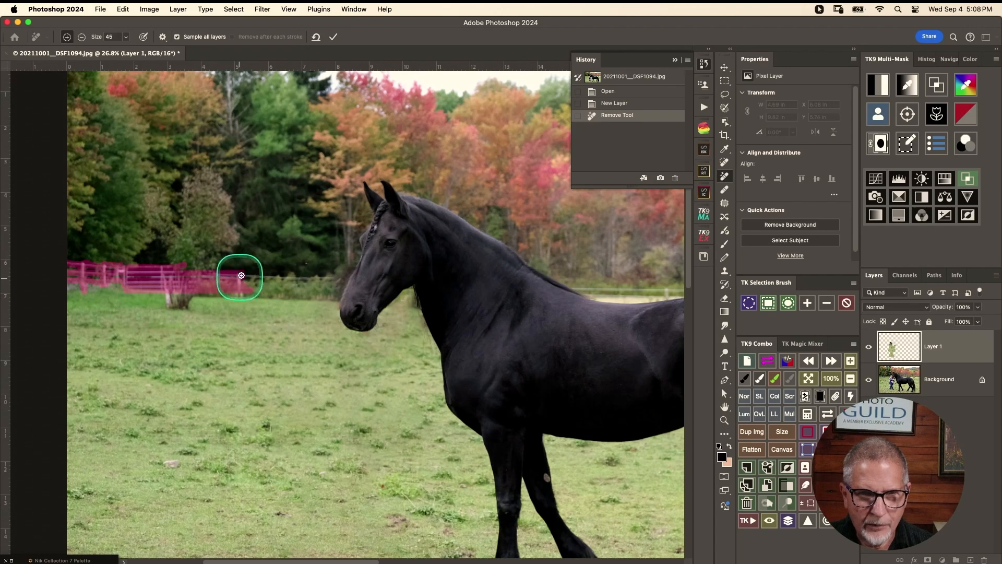
left_click_drag(240, 274, 238, 305)
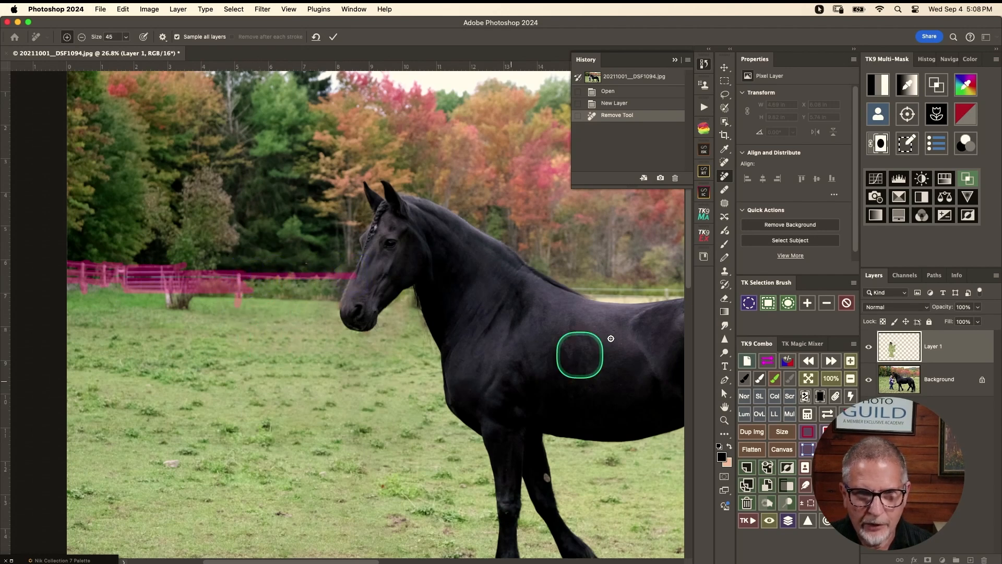
Step: Mark the fence line and posts behind the horse's back out to the image edge, and remove all marked fencing
left_click_drag(570, 289, 215, 332)
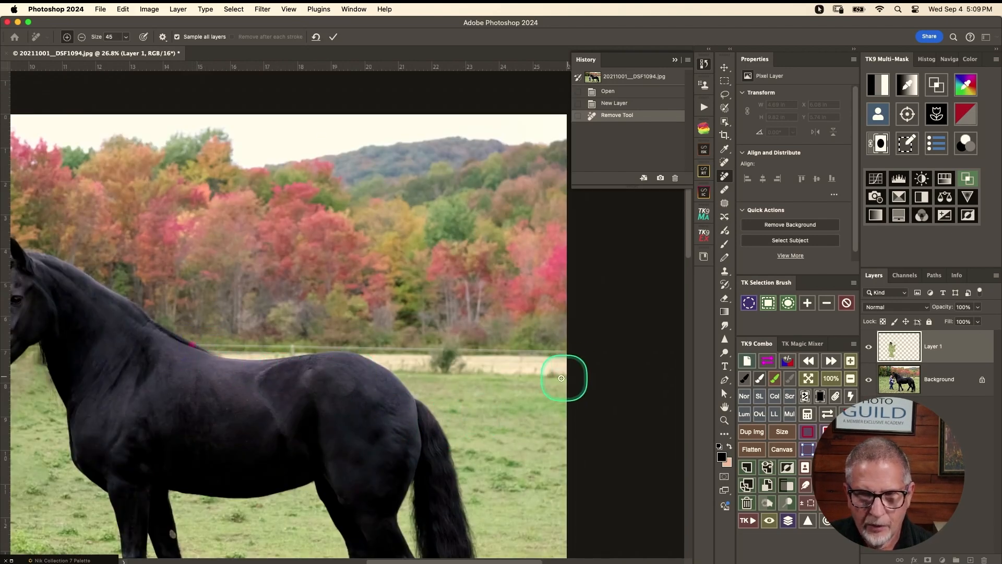
left_click(566, 351, "shift")
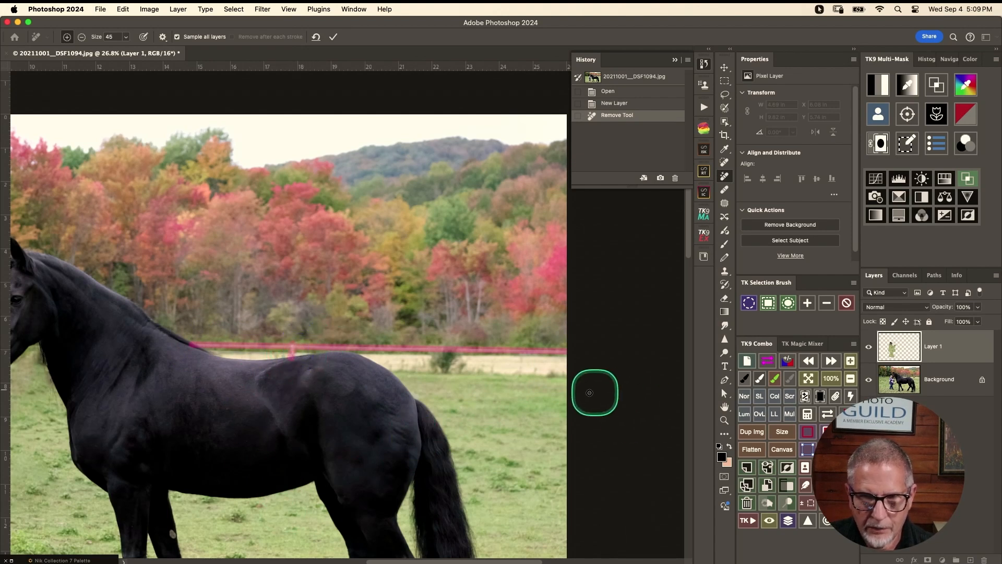
mouse_move(492, 359)
left_mouse_down()
mouse_move(492, 376)
mouse_move(522, 375)
left_mouse_up()
left_click_drag(403, 358, 403, 368)
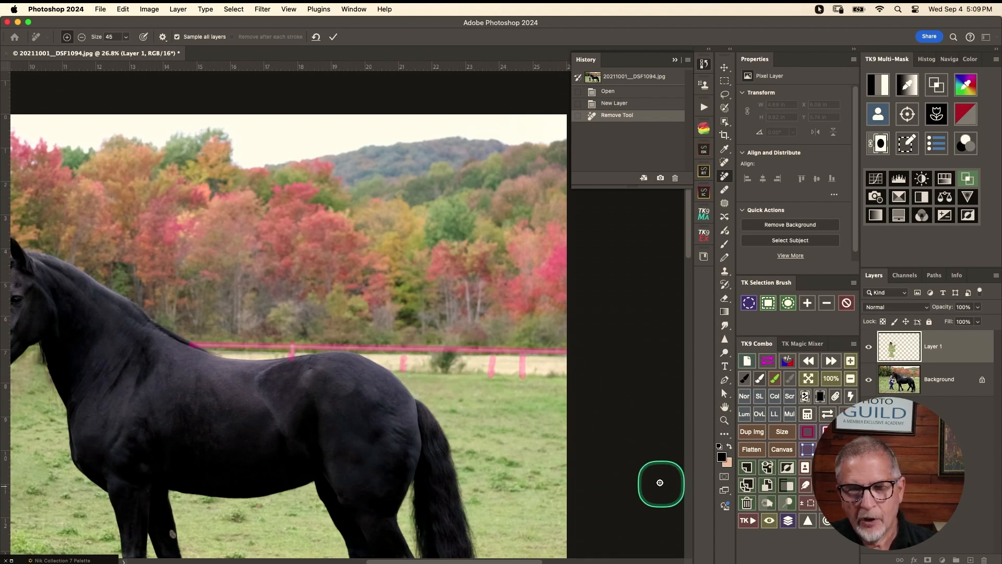
left_click(333, 37)
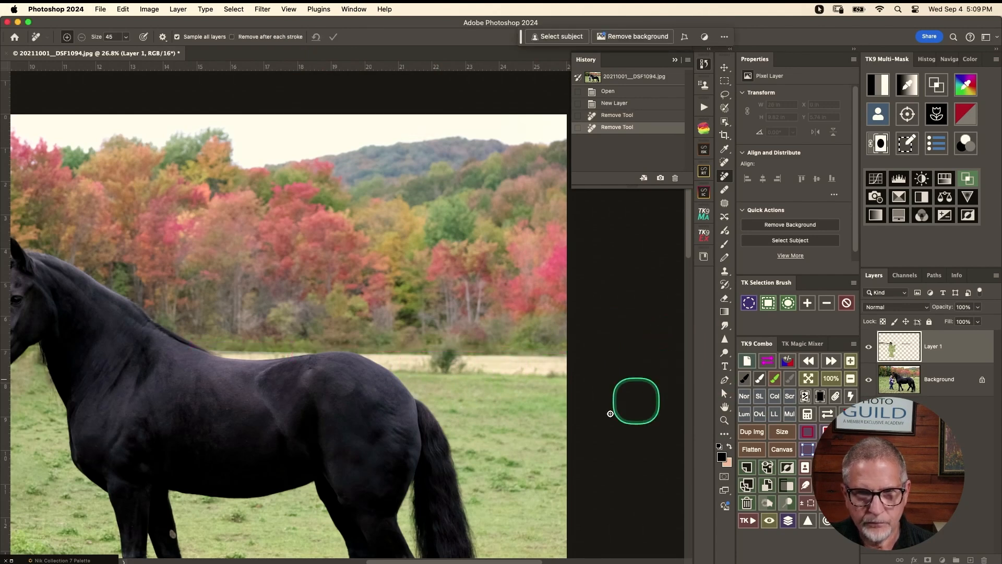
Step: Remove the leftover fence remnants around the small tree and in front of the horse's face with brush size 169
left_click(807, 378)
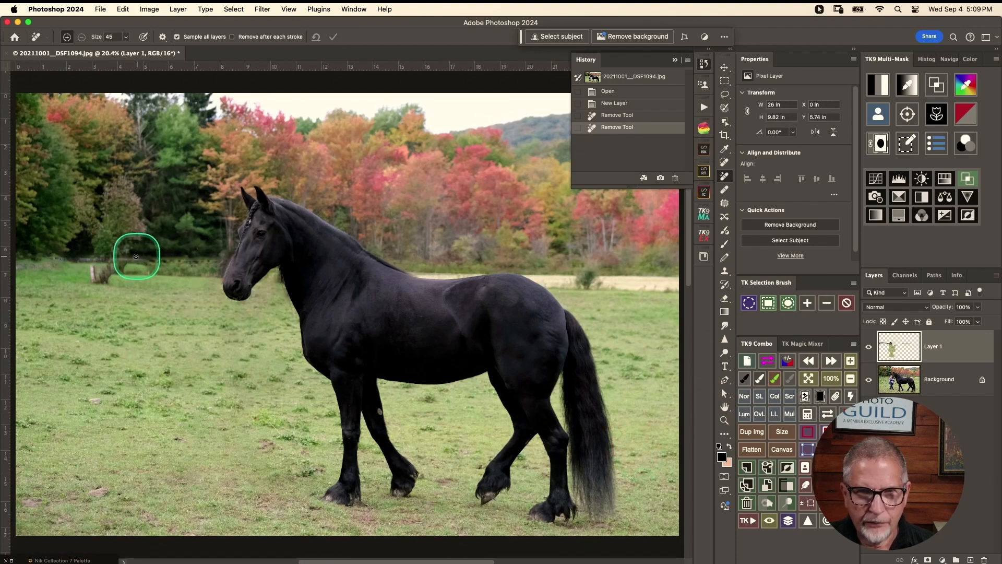
mouse_move(148, 261)
left_mouse_down()
mouse_move(161, 261)
mouse_move(140, 259)
left_mouse_up()
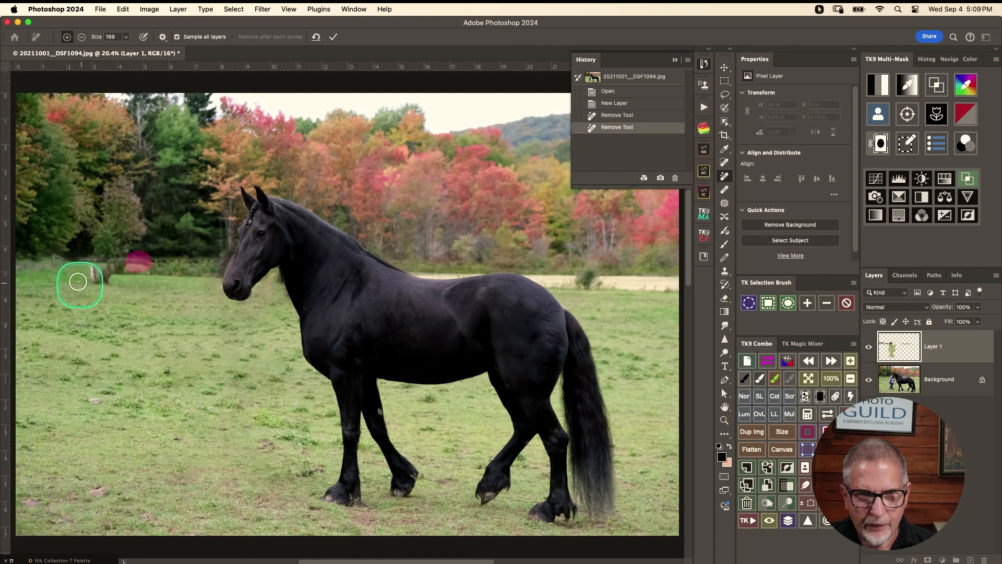
mouse_move(81, 280)
left_mouse_down()
mouse_move(82, 263)
mouse_move(87, 274)
left_mouse_up()
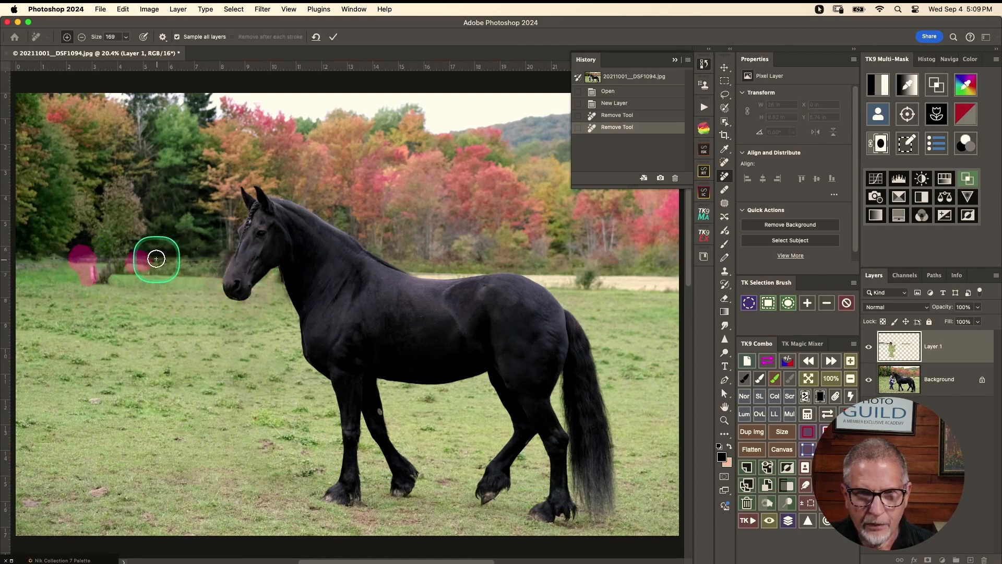
left_click_drag(157, 258, 205, 259)
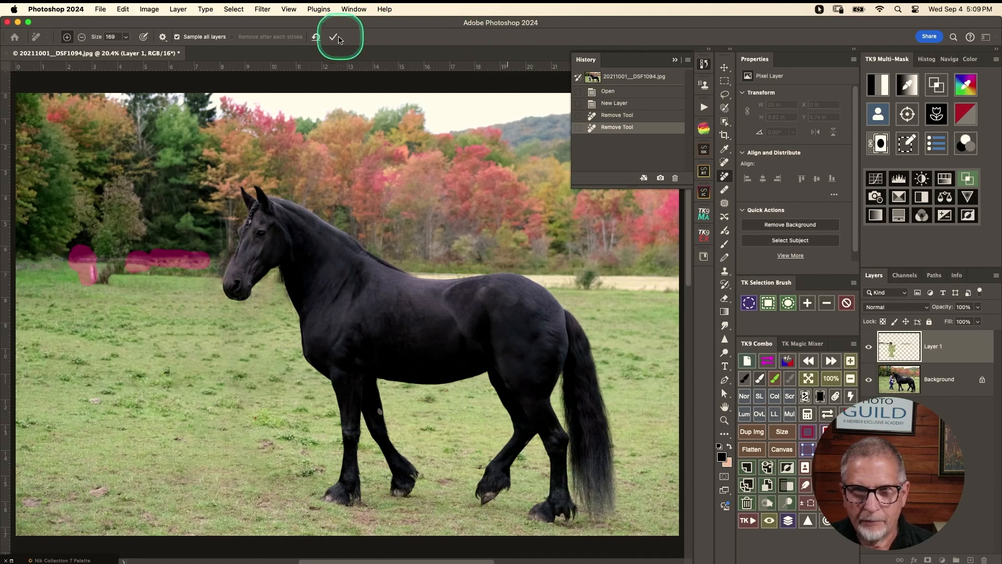
left_click(333, 37)
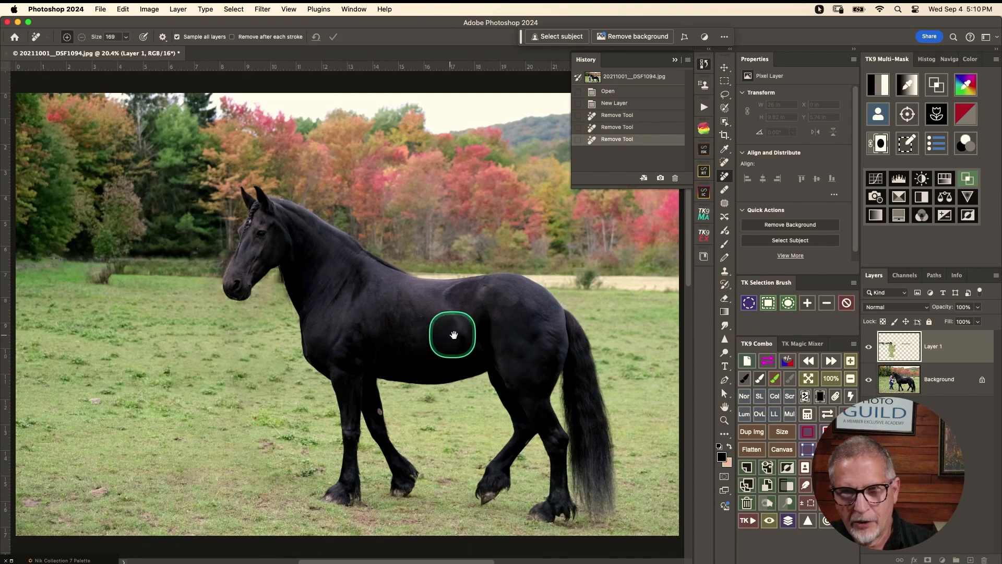
Step: Remove the pale strip of field and the small bush behind the horse's back with the Remove tool
left_click_drag(454, 333, 228, 331)
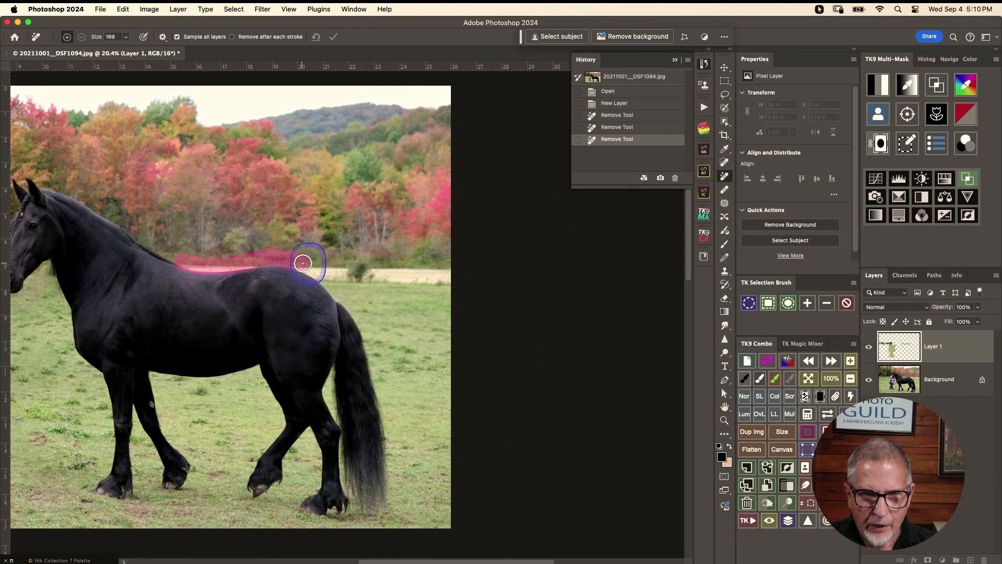
mouse_move(303, 263)
left_mouse_down()
mouse_move(436, 276)
mouse_move(456, 274)
mouse_move(314, 265)
mouse_move(452, 269)
left_mouse_up()
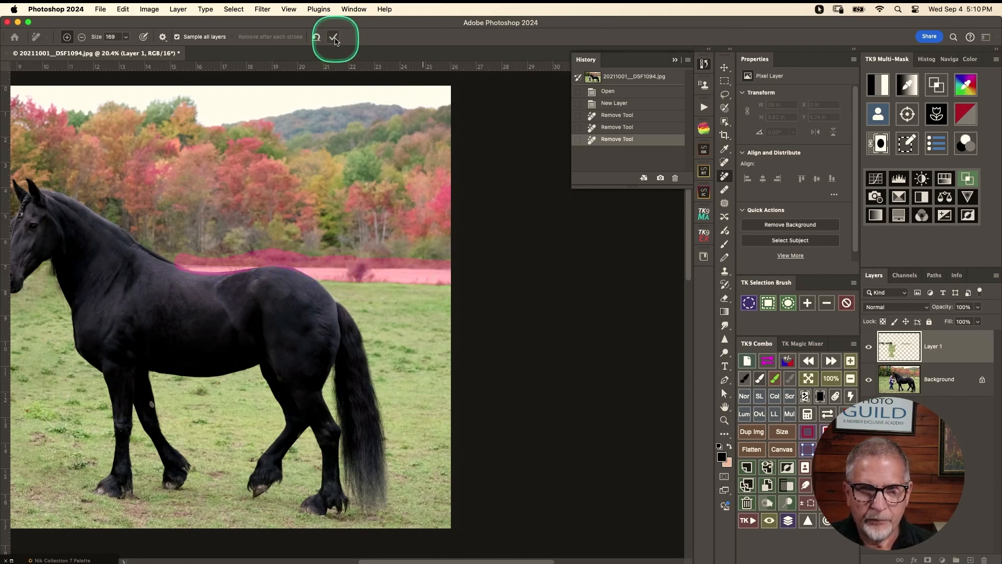
left_click(334, 37)
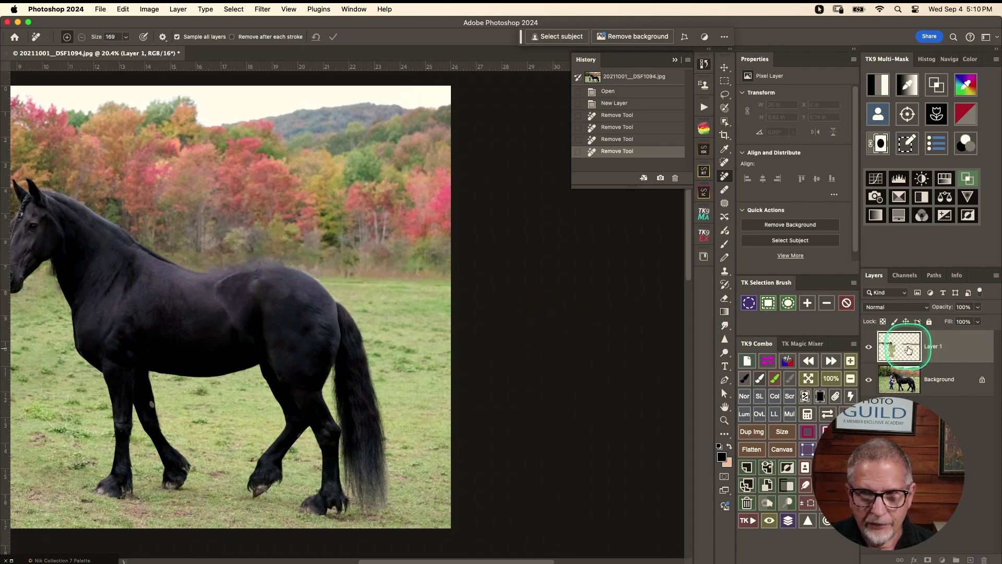
Step: Add a layer mask to Layer 1 and paint black over the horse's back and rump to restore the original there
left_click(908, 349)
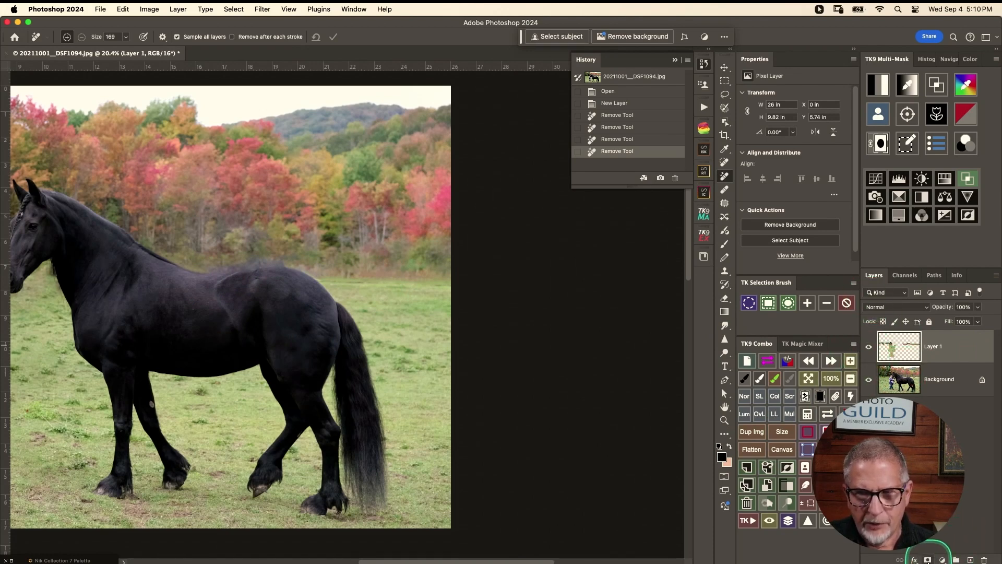
left_click(928, 559)
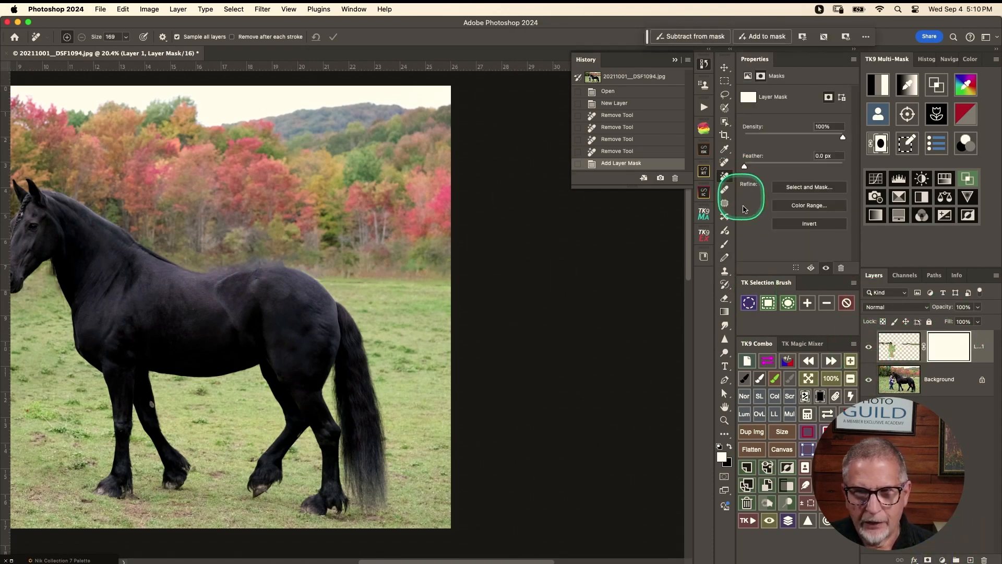
left_click(744, 378)
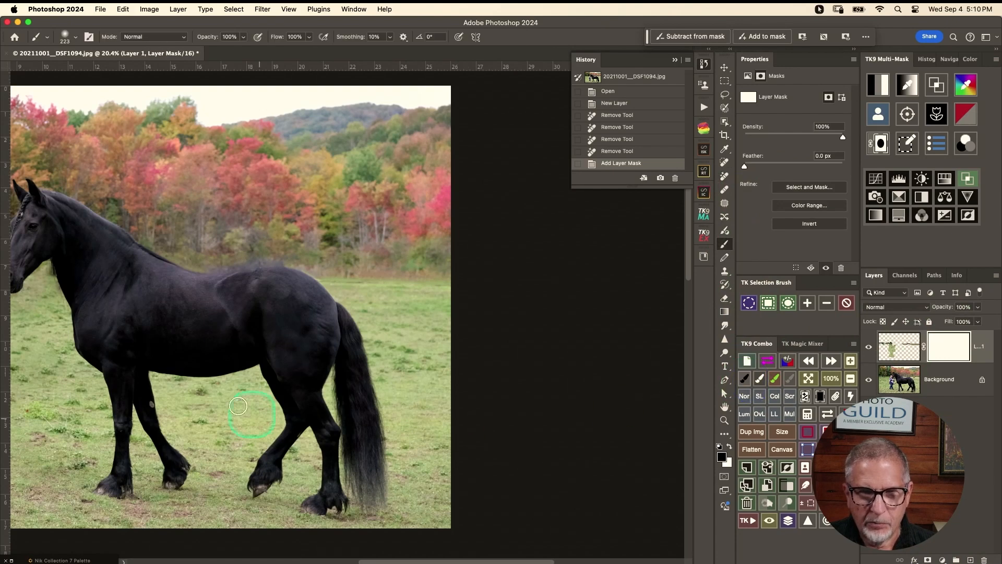
mouse_move(219, 261)
left_mouse_down()
mouse_move(302, 262)
mouse_move(358, 297)
left_mouse_up()
left_click_drag(215, 262, 454, 273)
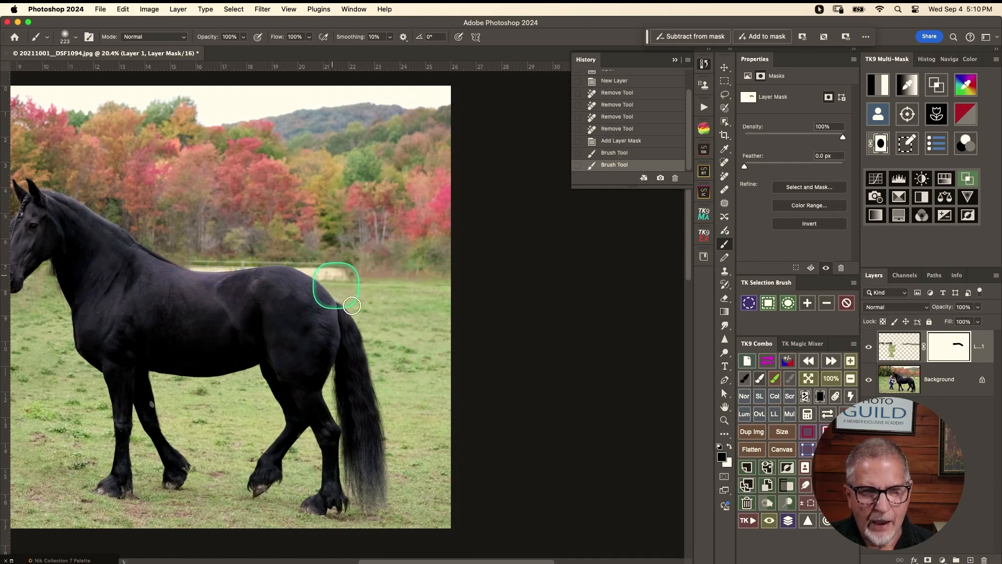
left_click(898, 347)
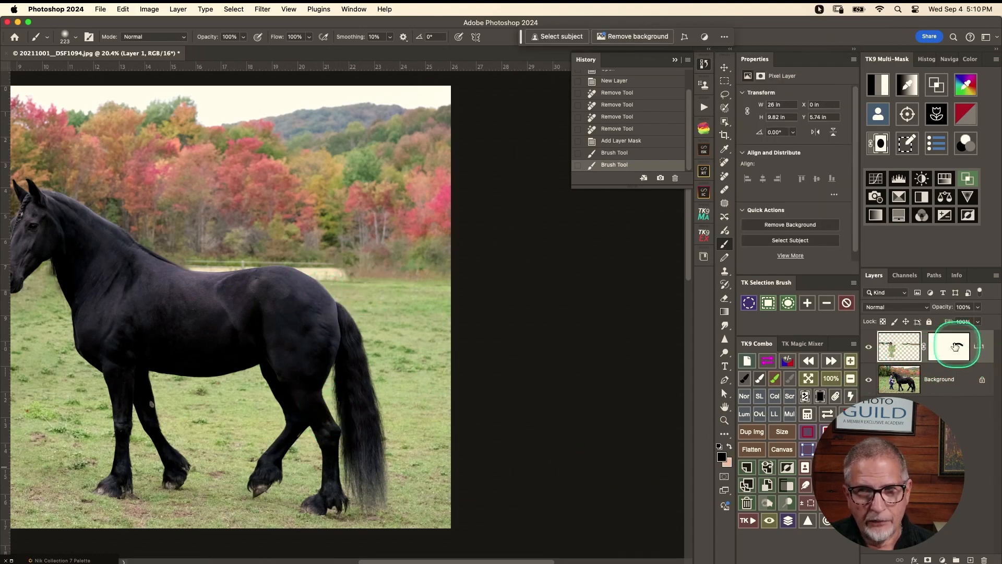
Step: Add a new layer and remove the pale strip of field just above the horse's back with the Remove tool at size 169
left_click(970, 560)
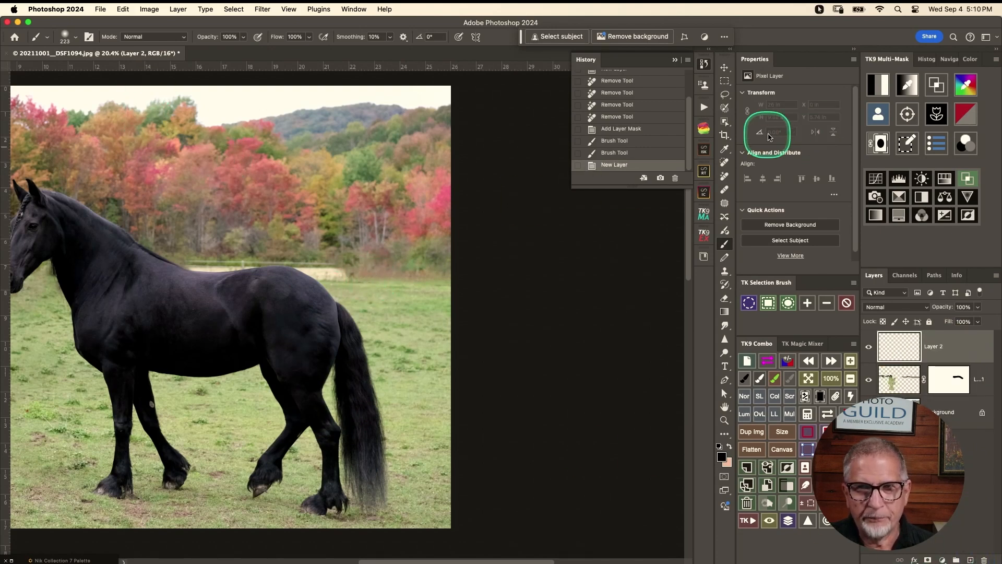
left_click(724, 176)
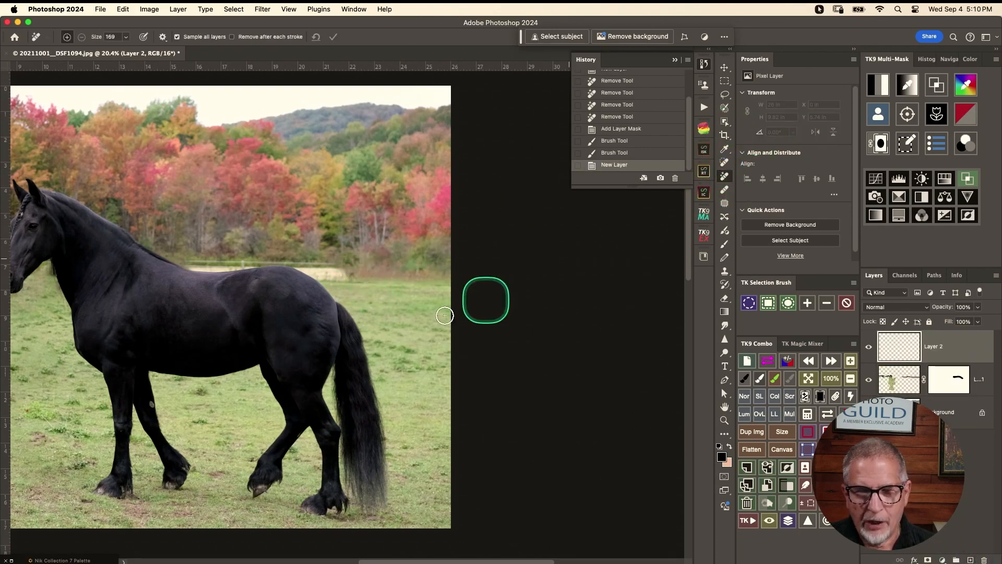
left_click_drag(192, 263, 191, 263)
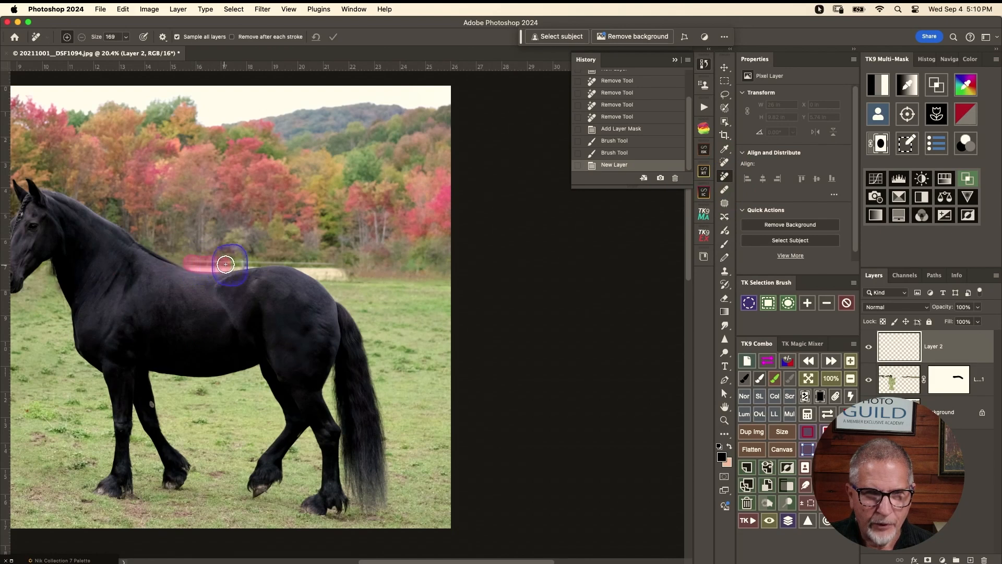
left_click_drag(255, 258, 264, 257)
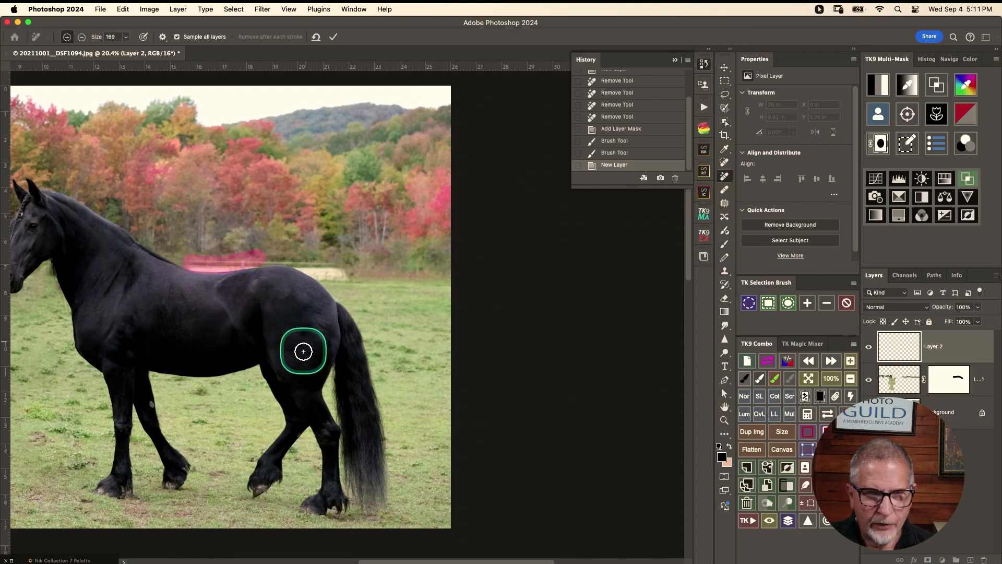
left_click(333, 37)
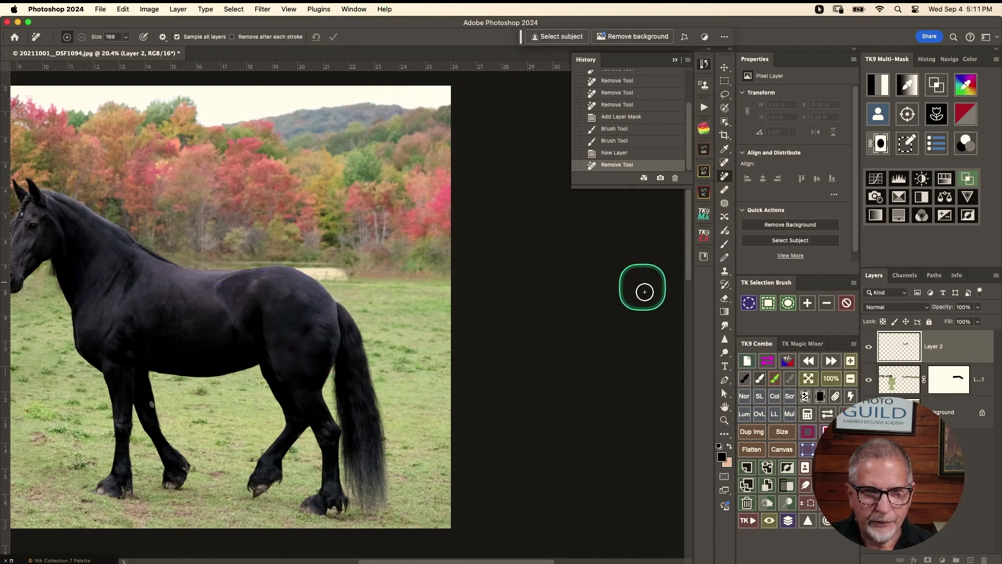
Step: Remove the rest of the pale strip behind the rump, and clean the remnant above the back with Remove after each stroke on
mouse_move(308, 267)
left_mouse_down()
mouse_move(355, 269)
mouse_move(319, 267)
mouse_move(328, 263)
left_mouse_up()
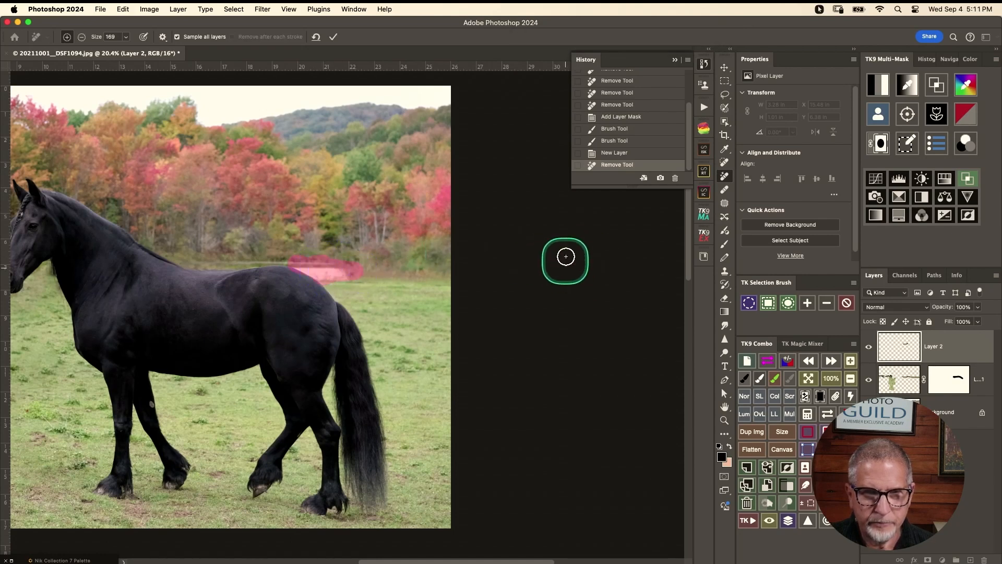
left_click(333, 37)
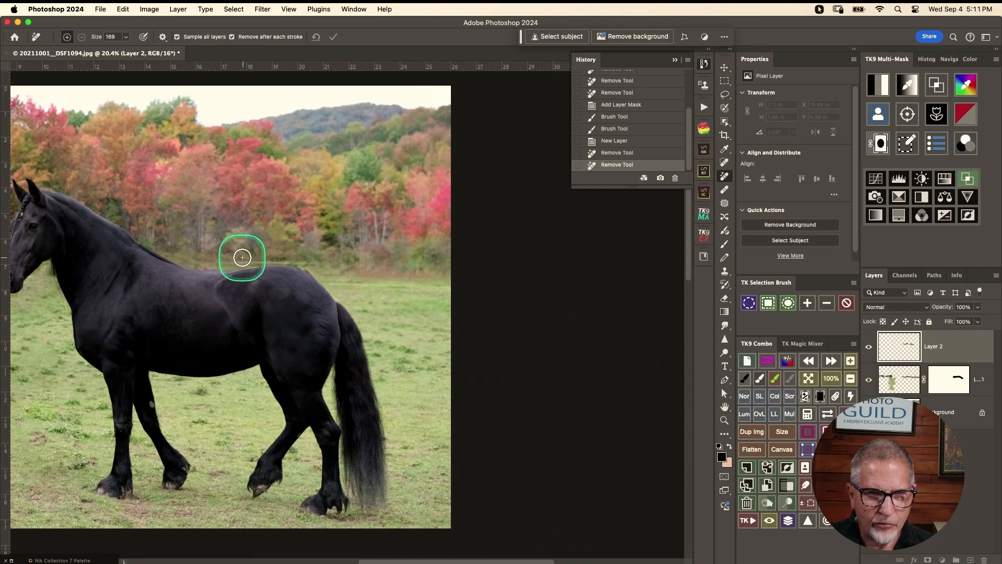
left_click_drag(236, 255, 277, 256)
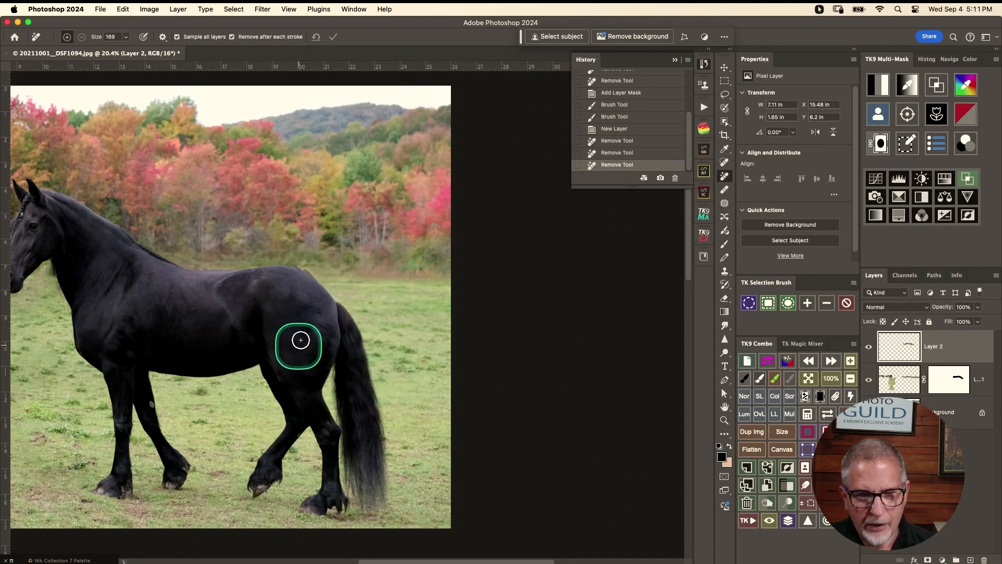
Step: Remove the small pale fragment on the upper edge of the horse's rump with the Remove tool at size 66
left_click_drag(318, 301, 384, 295)
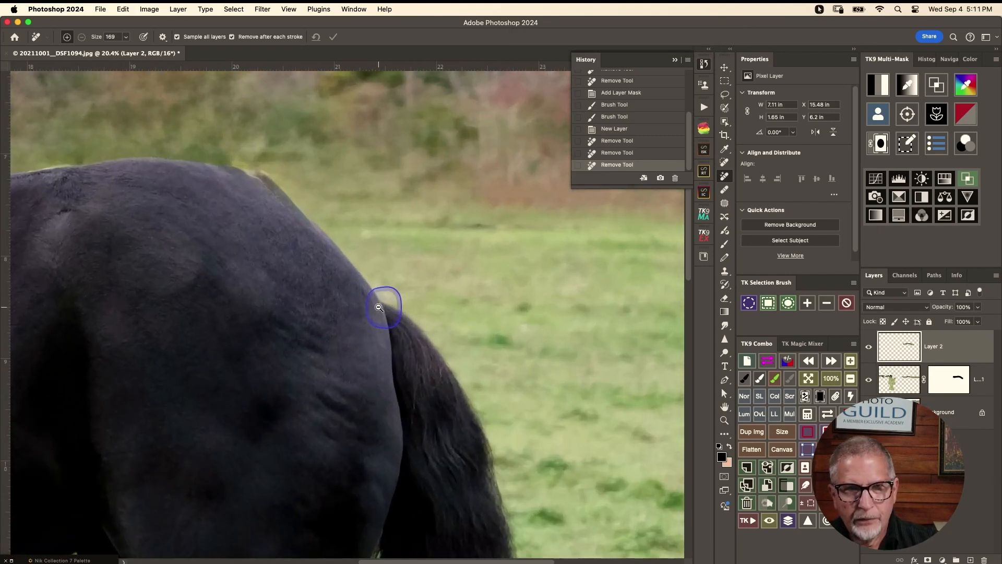
left_click_drag(282, 306, 452, 373)
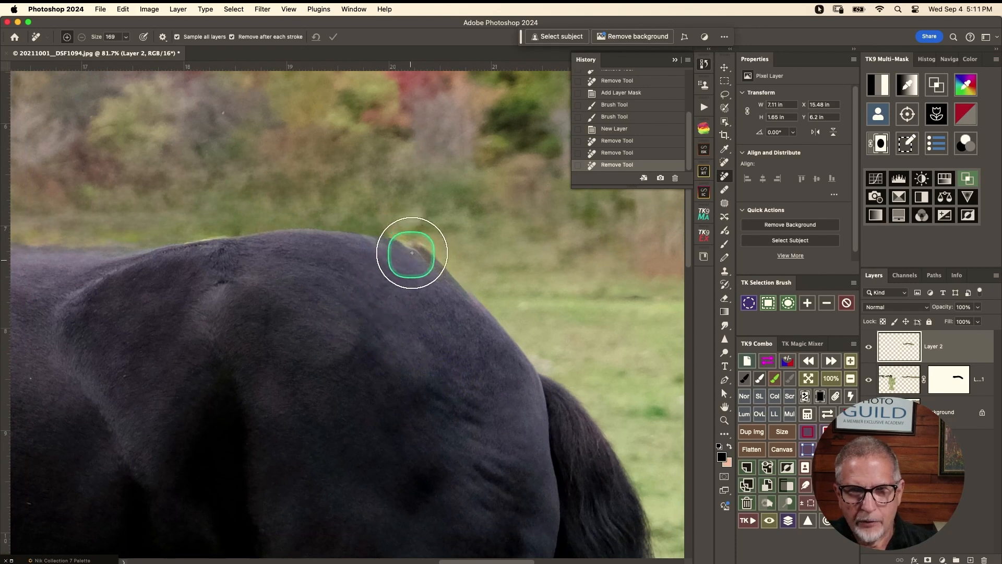
mouse_move(411, 259)
left_mouse_down()
mouse_move(390, 259)
mouse_move(420, 249)
mouse_move(385, 245)
mouse_move(394, 244)
left_mouse_up()
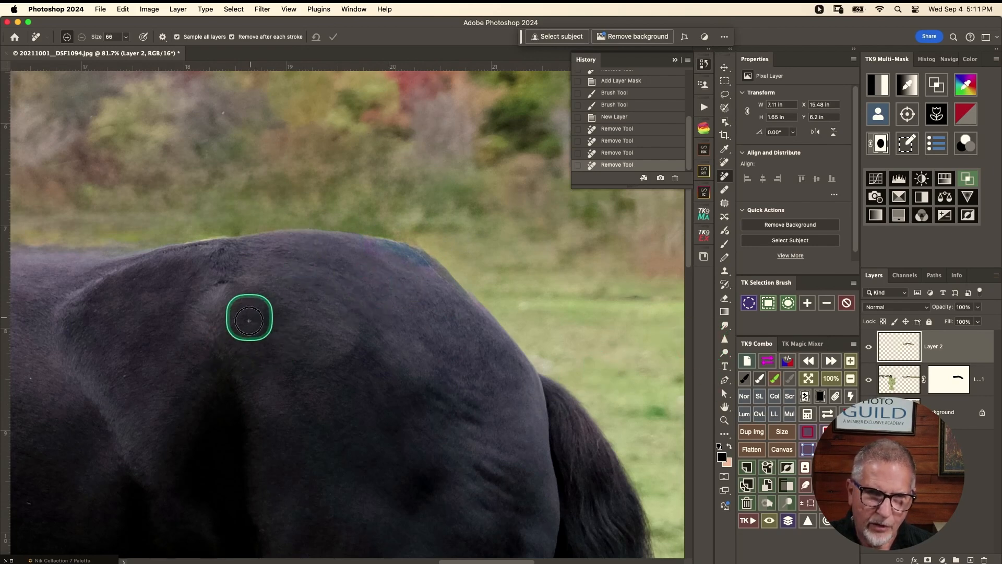
left_click_drag(273, 342, 574, 312)
left_click_drag(339, 340, 551, 318)
left_click_drag(368, 308, 172, 412)
left_click_drag(201, 329, 469, 399)
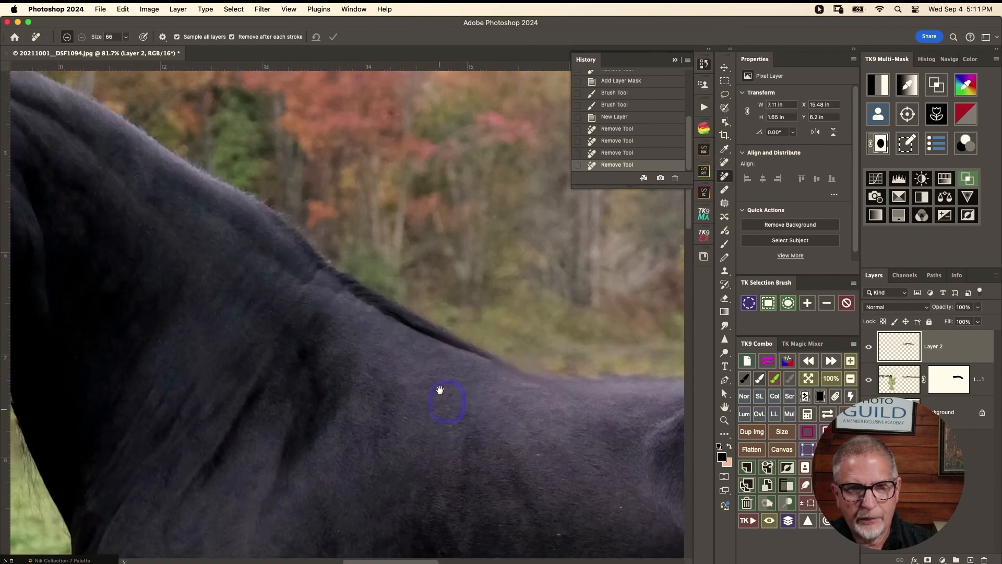
left_click_drag(230, 350, 397, 376)
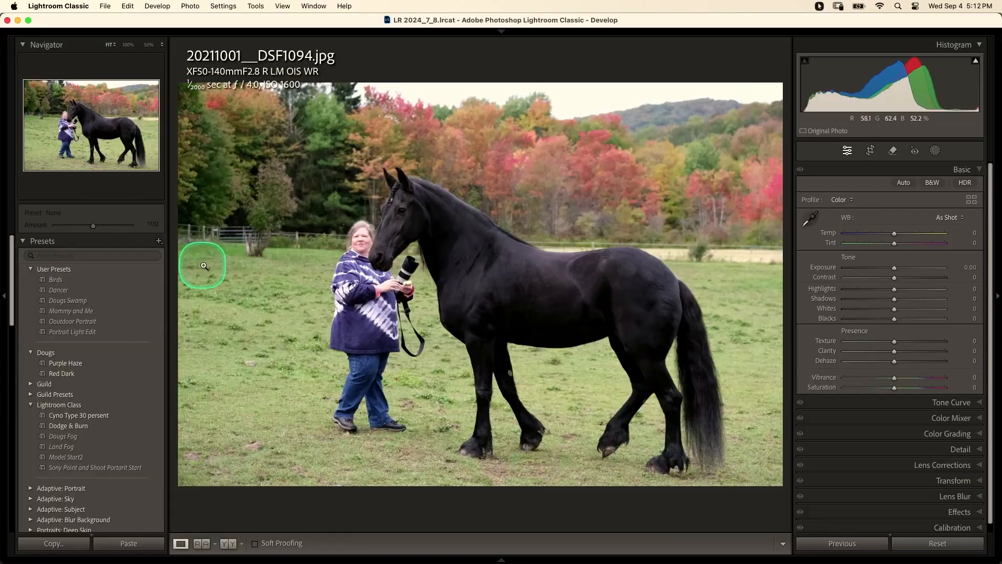
mouse_move(198, 561)
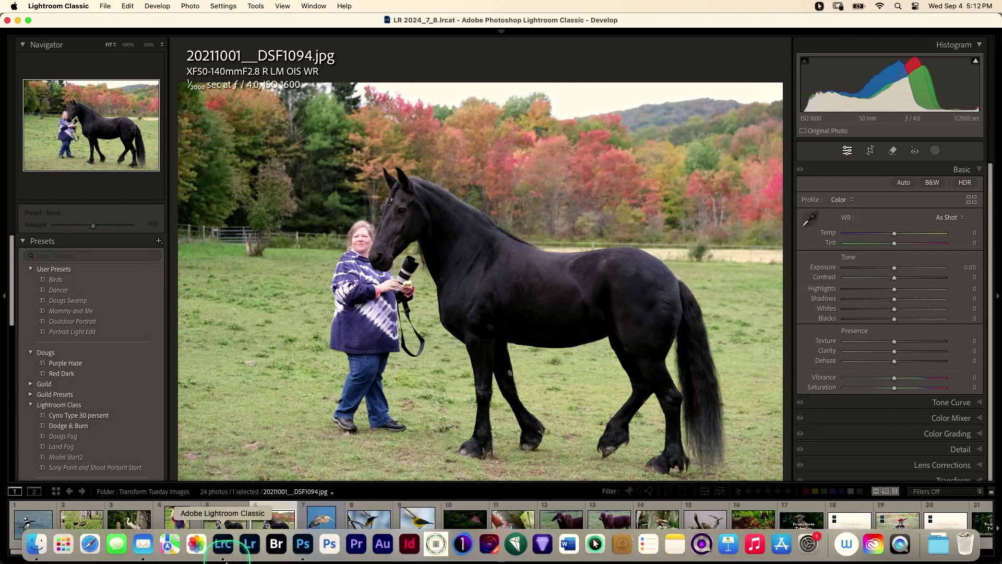